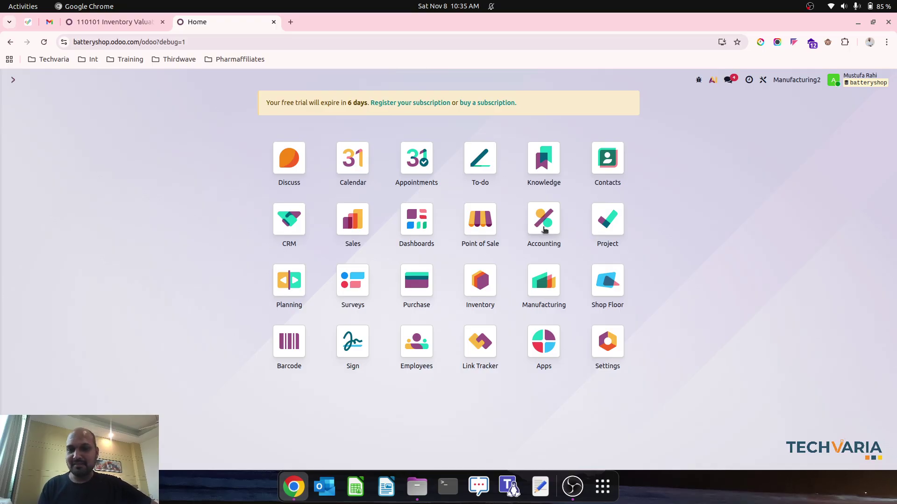
Open the Production location in Inventory and check its Cost of Production account
click(483, 292)
click(249, 81)
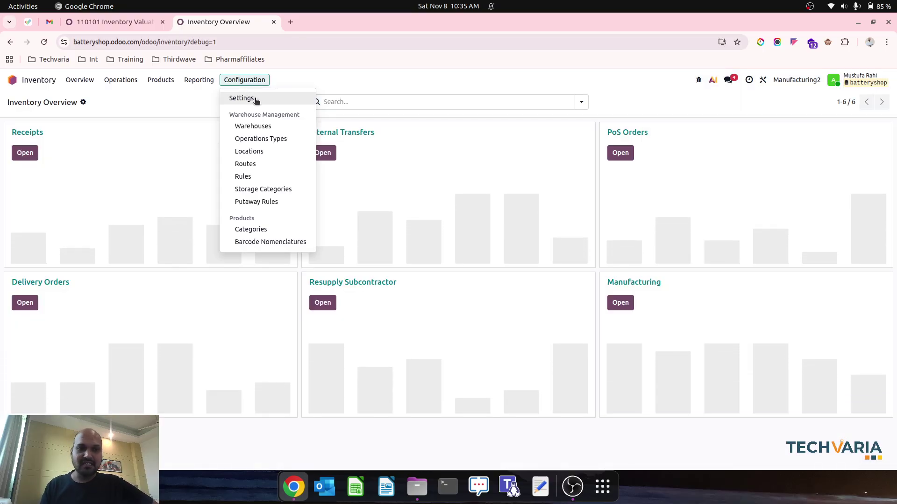
click(263, 152)
click(369, 102)
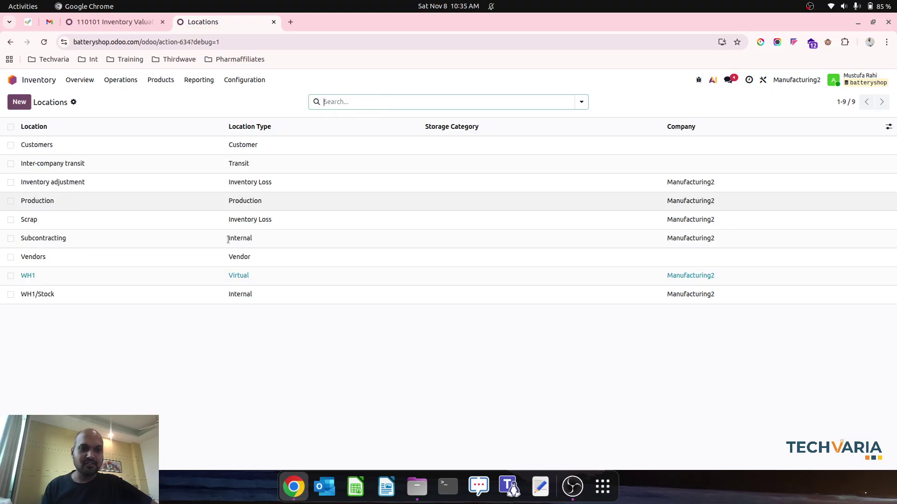
click(213, 203)
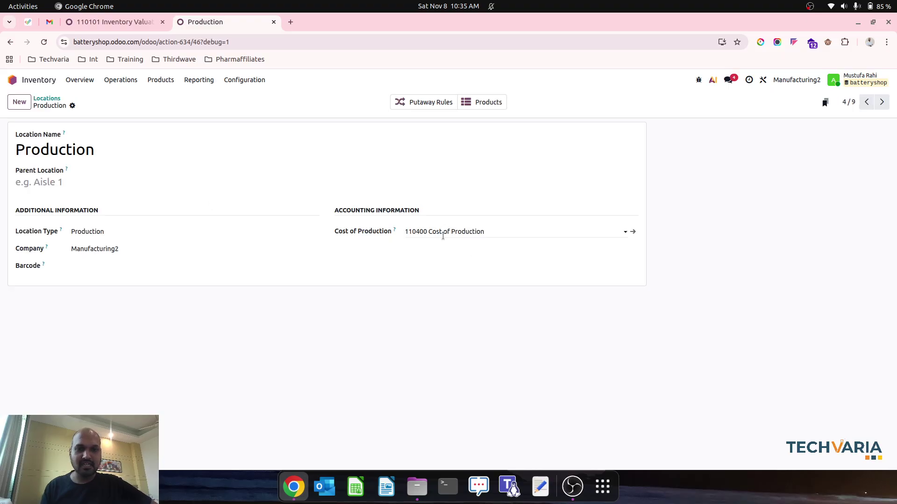
Open the Accounting settings and review the default inventory valuation, cost method, valuation account and journal
click(13, 81)
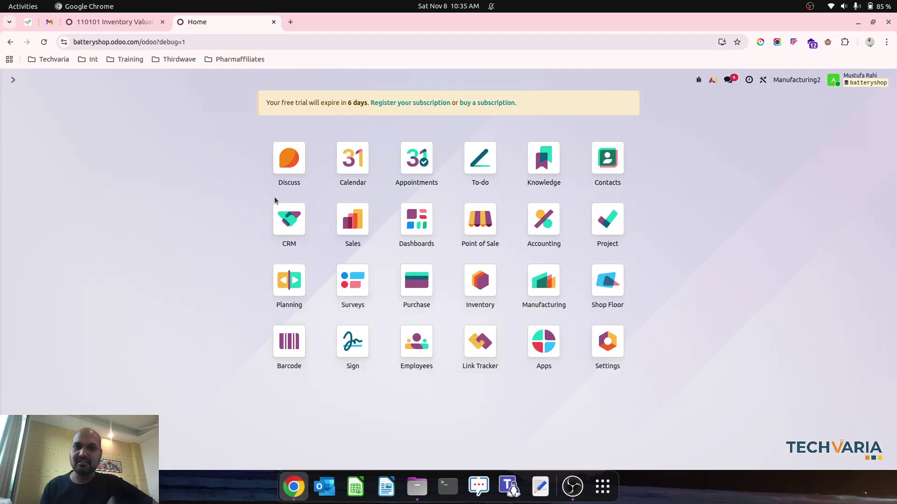
text(acc)
key(Return)
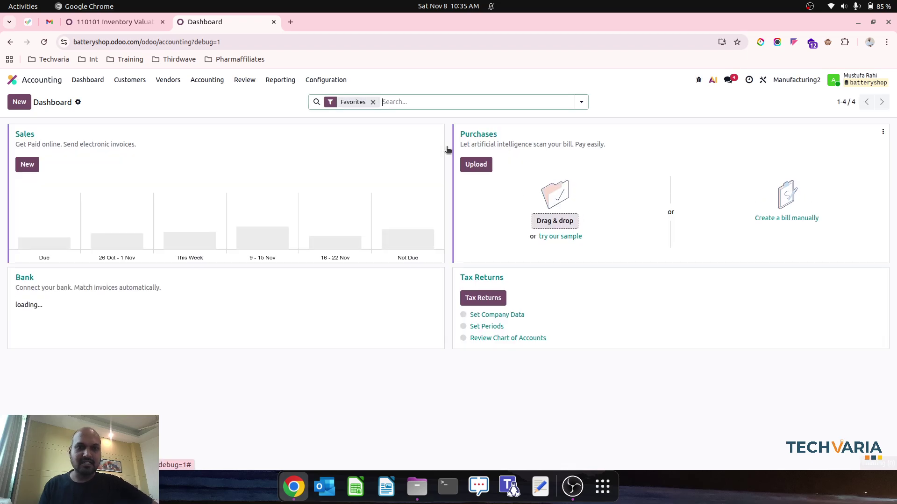
click(326, 75)
click(331, 96)
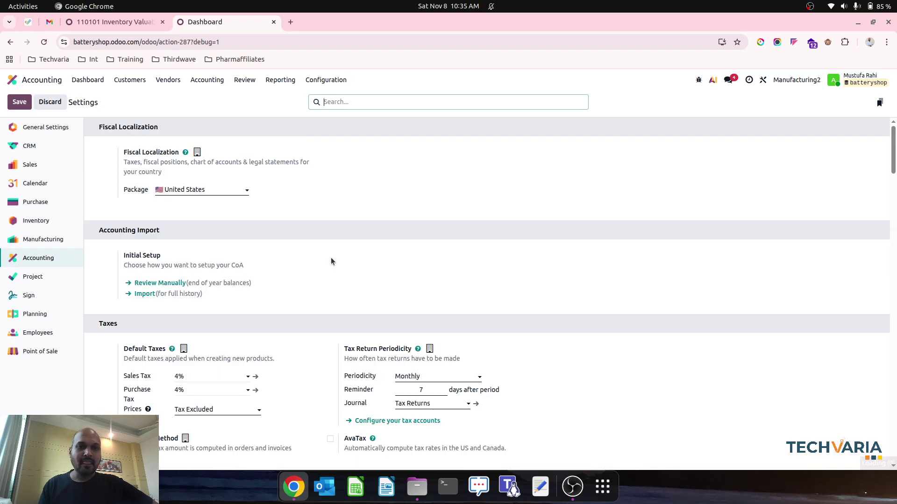
scroll(330, 257, down, 10)
scroll(381, 184, down, 10)
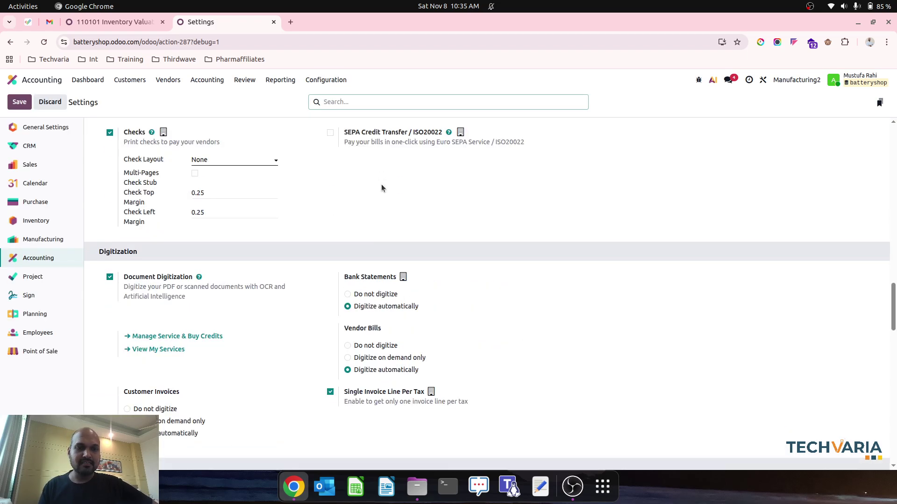
scroll(280, 415, down, 10)
scroll(280, 406, up, 4)
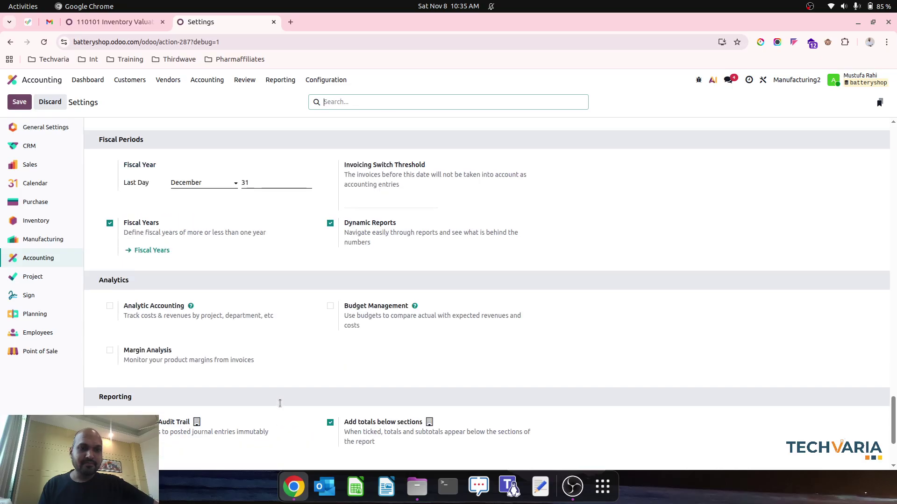
scroll(274, 425, up, 5)
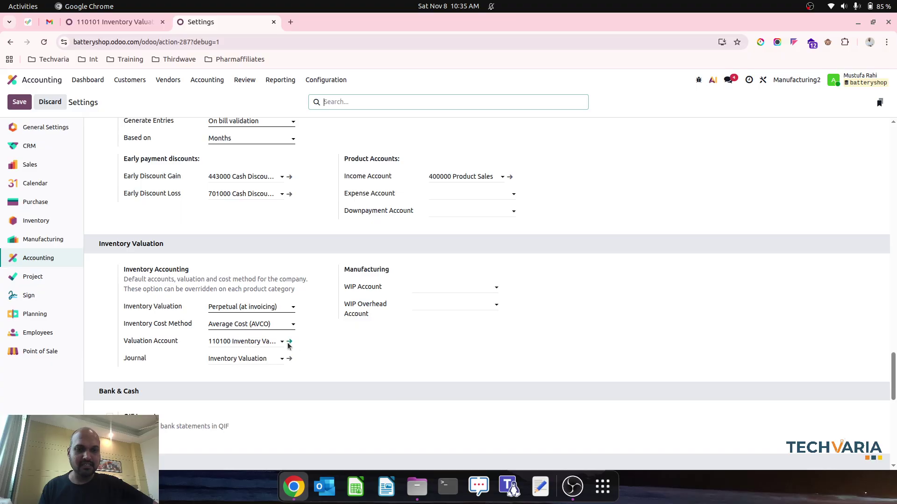
Display the chart of accounts grouped by account type
click(327, 82)
click(333, 126)
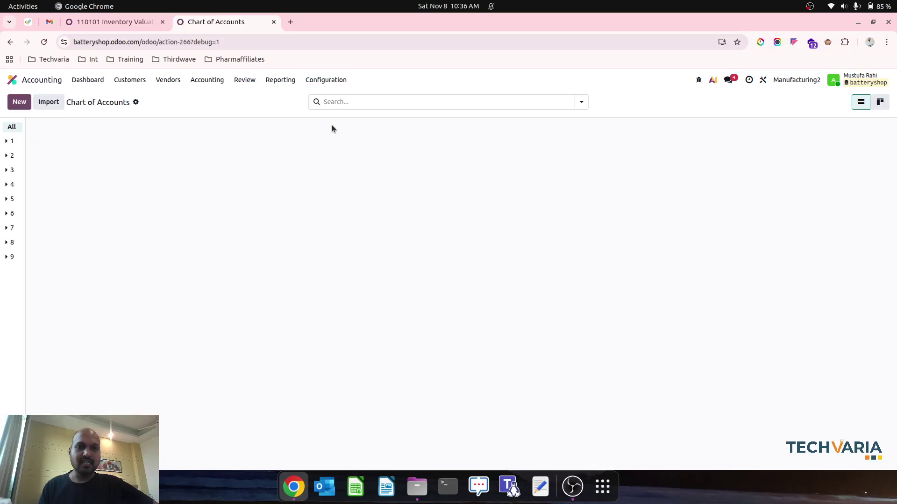
click(579, 105)
click(463, 139)
click(243, 110)
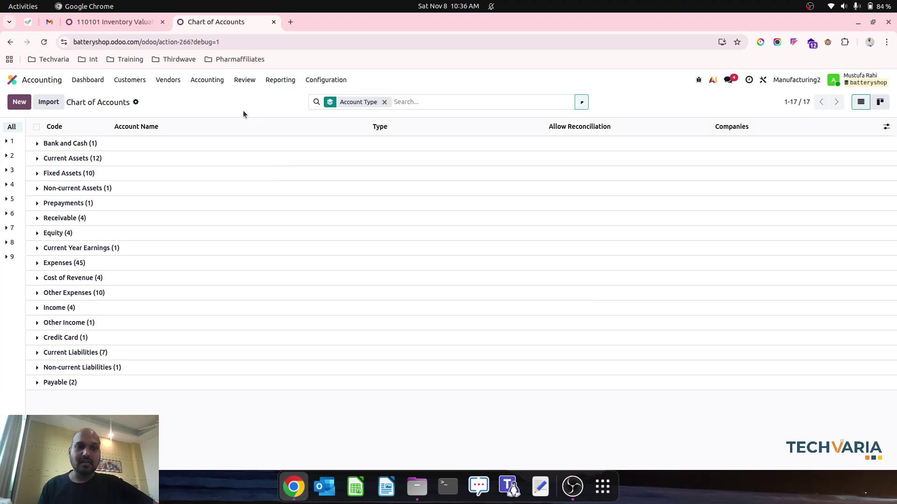
Expand the Current Assets and Cost of Revenue groups and review their inventory, cost and variation accounts
click(113, 159)
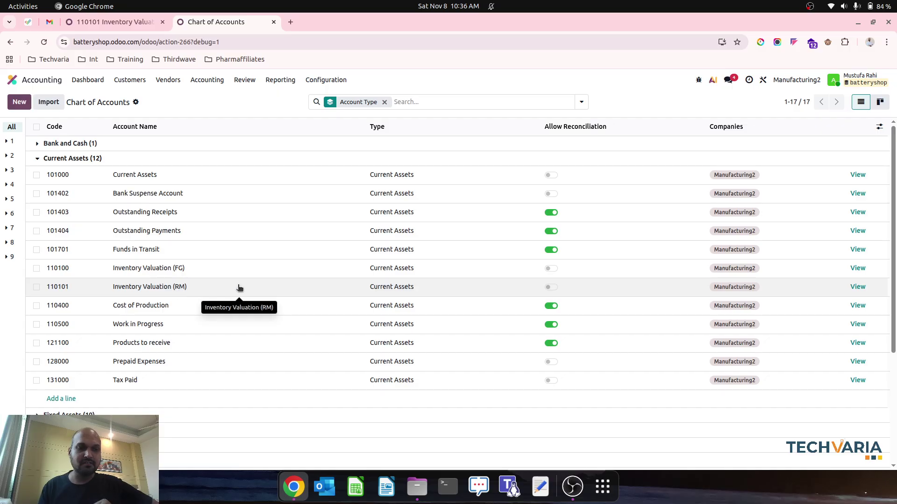
scroll(226, 380, down, 3)
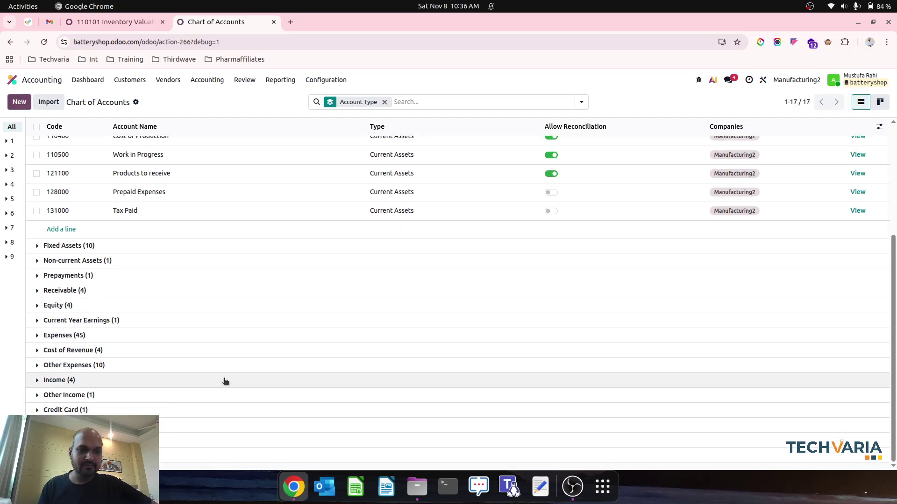
click(94, 351)
scroll(180, 368, down, 1)
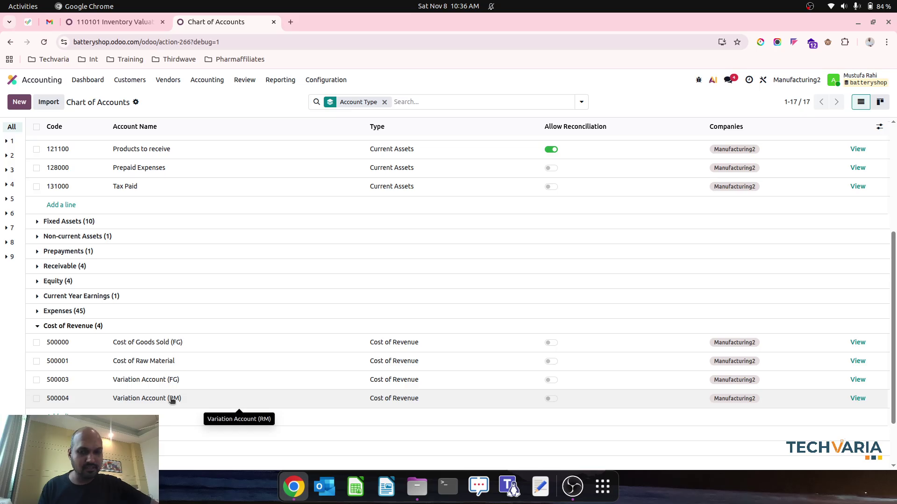
Check the Inventory Valuation (FG) account, and save Inventory Valuation (RM) with 500004 Variation Account (RM) as its variation account
scroll(252, 309, up, 5)
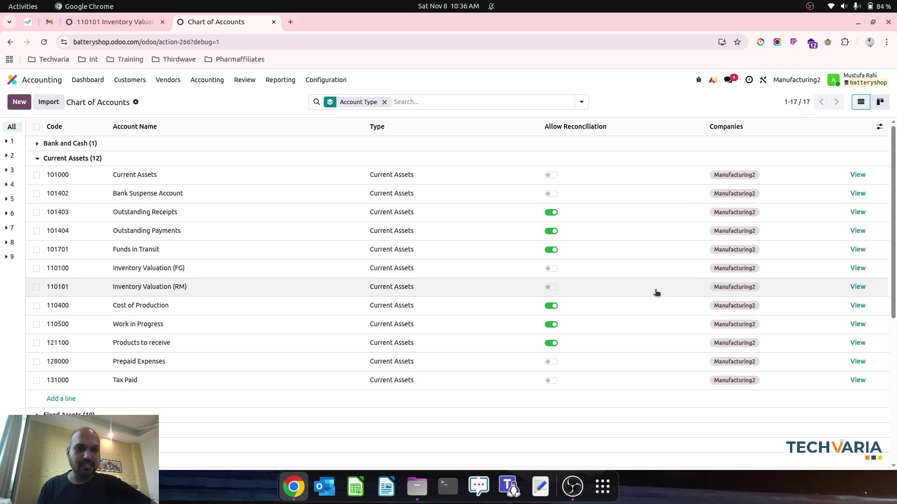
click(858, 269)
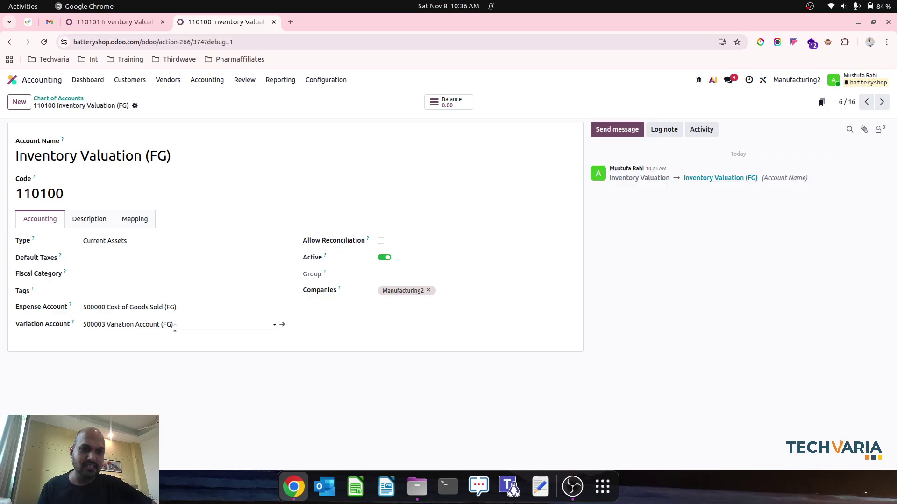
click(881, 101)
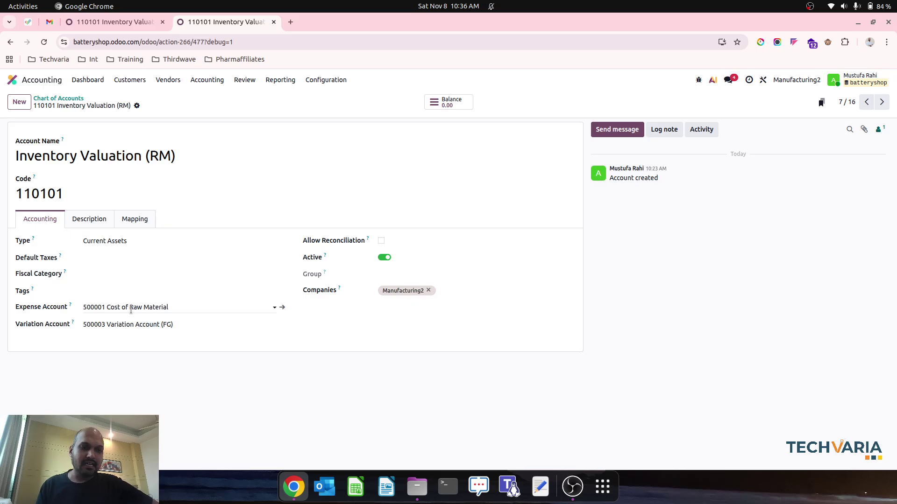
click(174, 327)
text(vari)
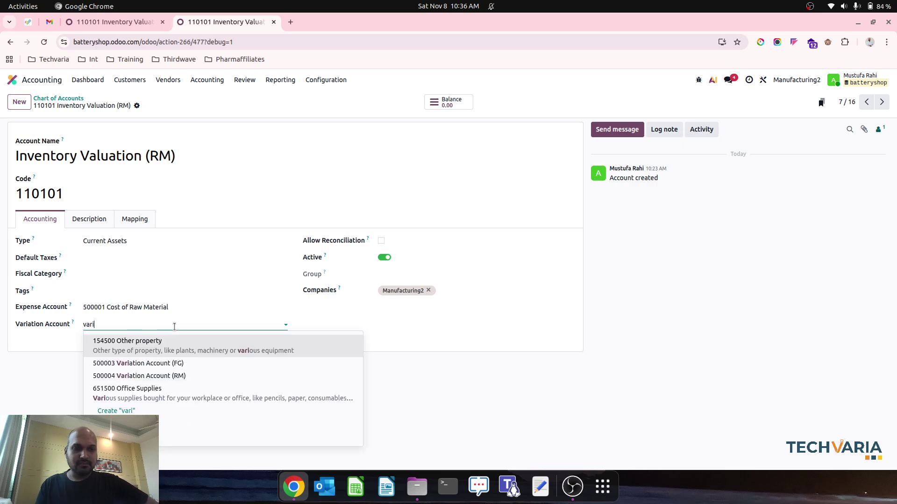
click(182, 374)
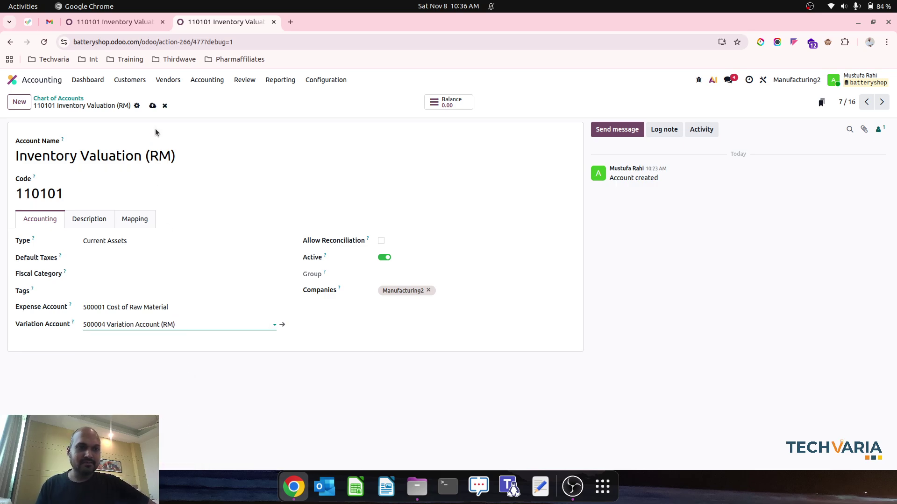
click(152, 106)
click(71, 100)
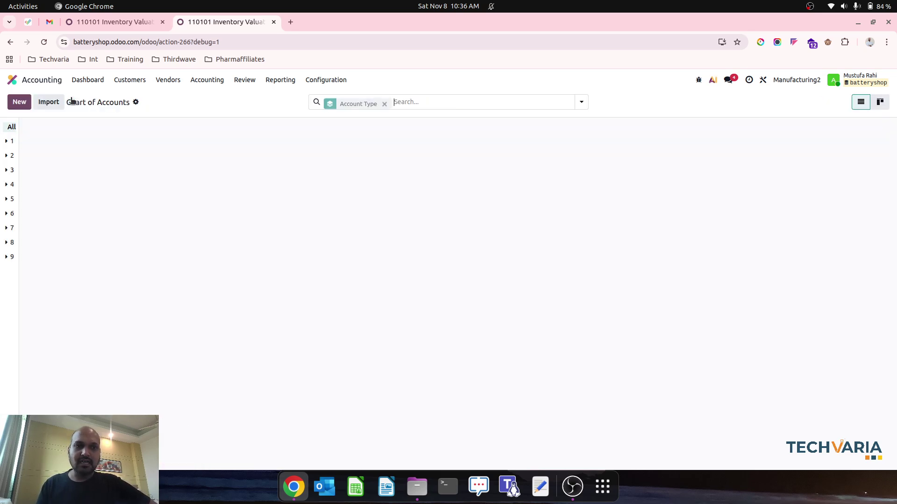
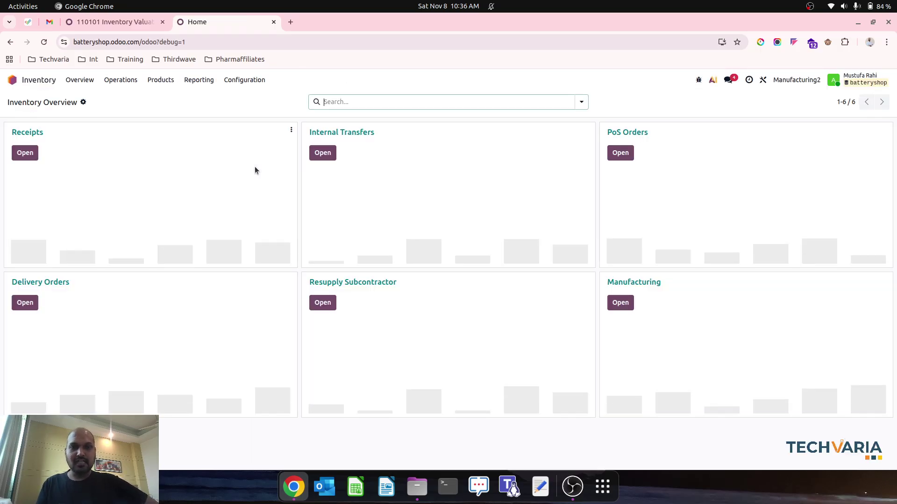
Open the Manufacturing FG product category in Inventory and review its costing method and account properties
click(244, 80)
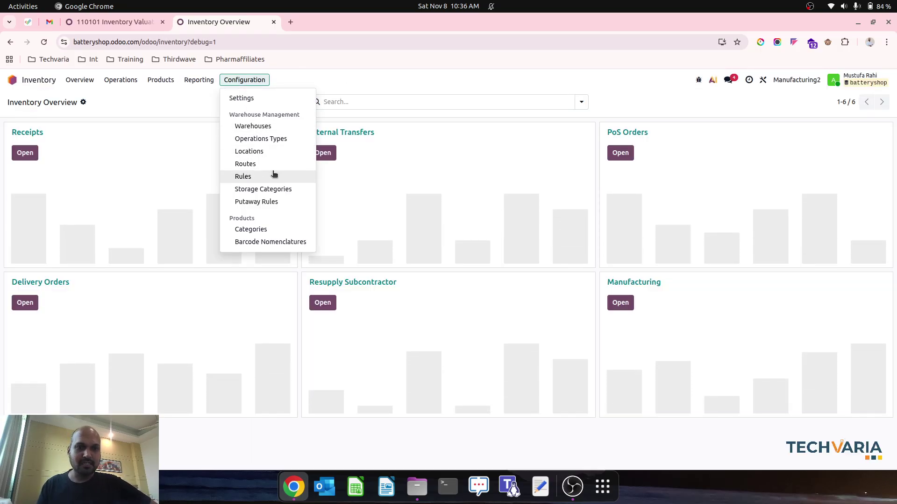
click(293, 229)
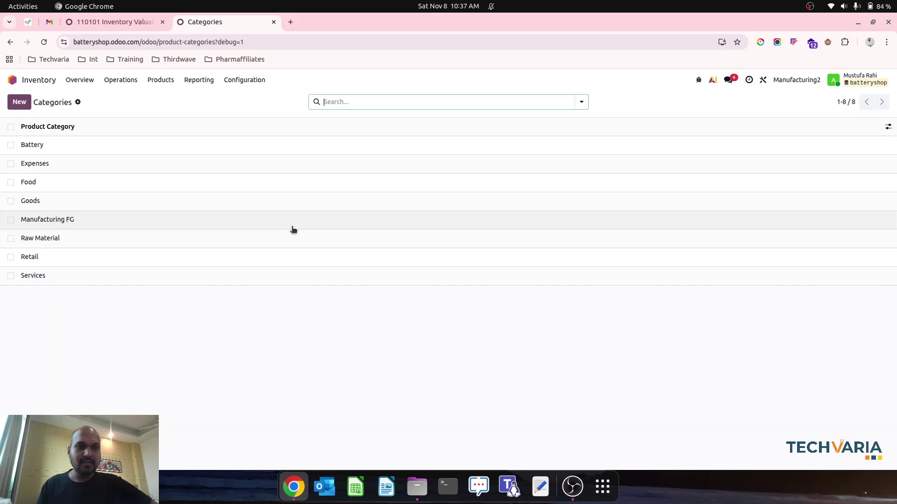
click(110, 225)
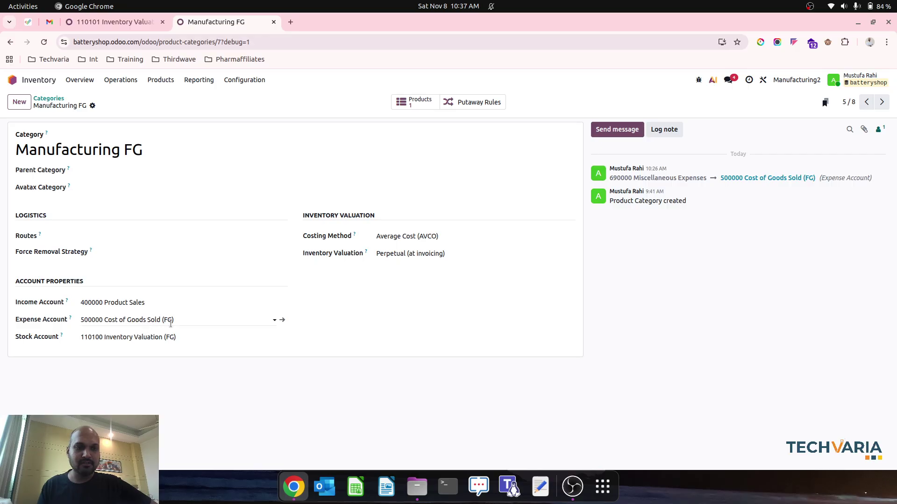
click(189, 326)
click(267, 379)
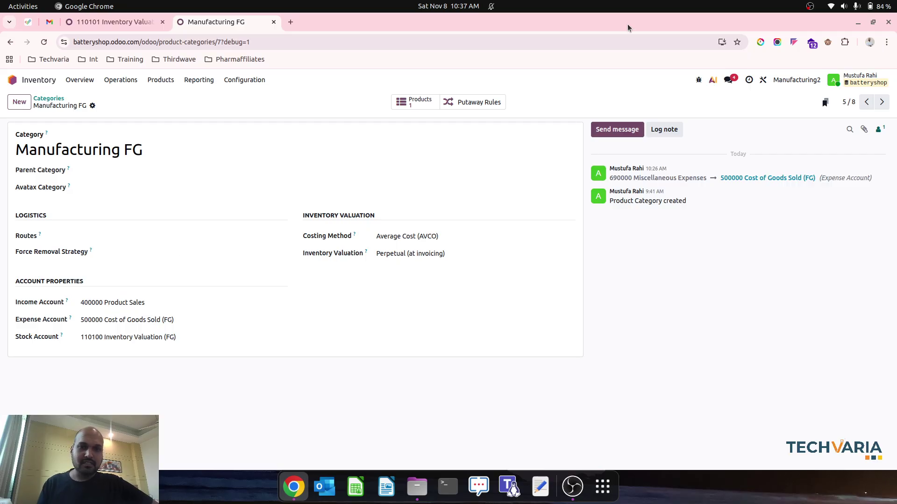
Open the Finished Goods1 product from the Manufacturing FG category and review its routes and general information
click(413, 102)
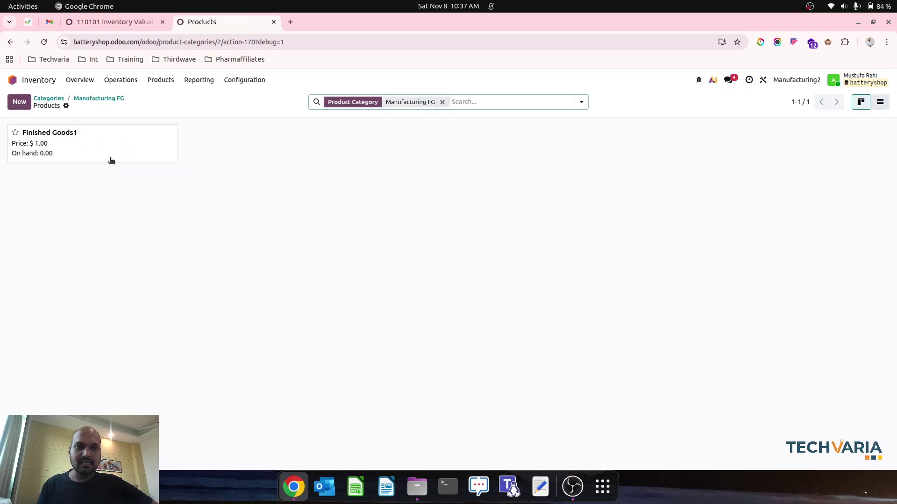
click(108, 162)
click(144, 194)
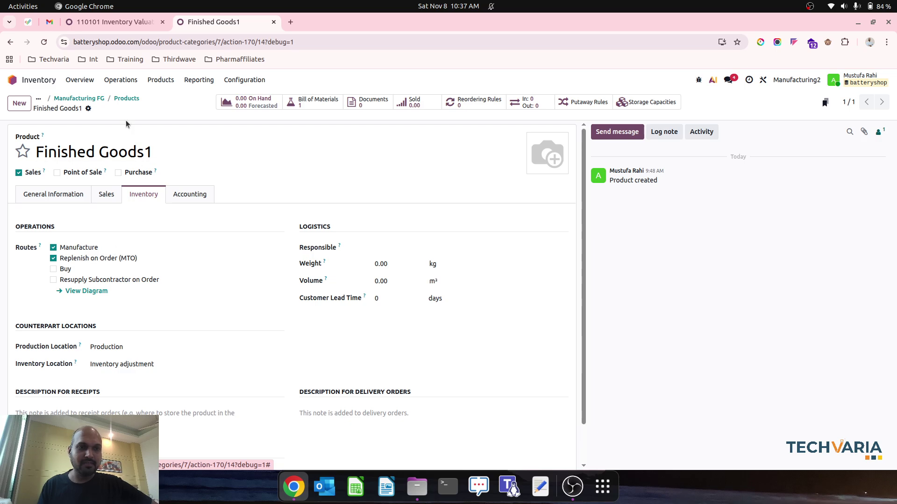
click(73, 193)
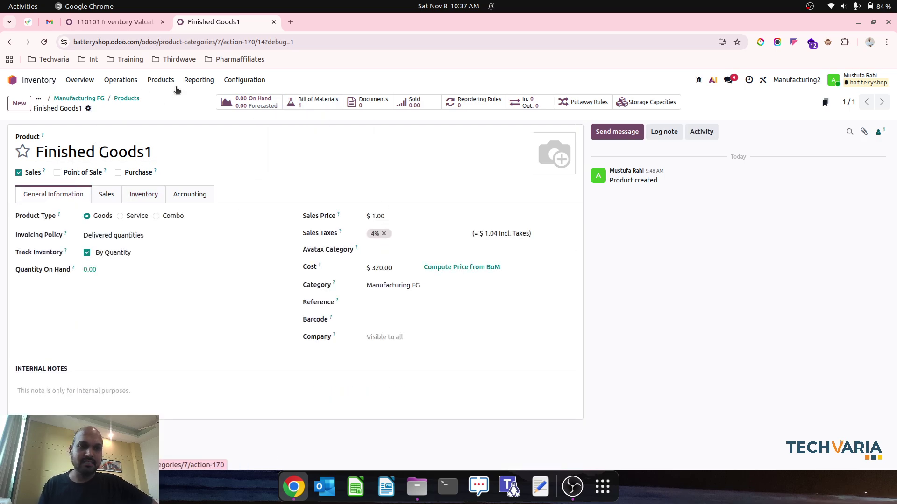
Open the Raw Material product category and review its expense and stock accounts
click(77, 99)
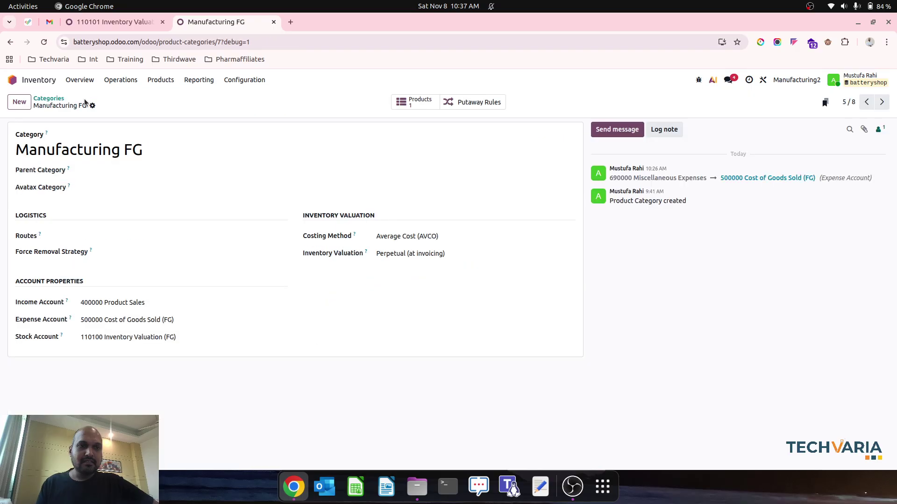
click(60, 99)
click(76, 245)
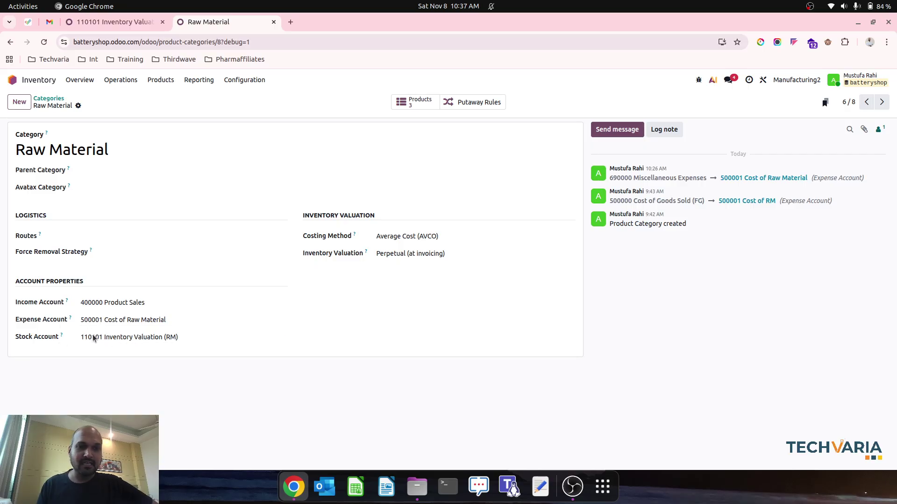
Open the SFG product from the Raw Material category and review its inventory settings and subcontracting vendor line
click(415, 98)
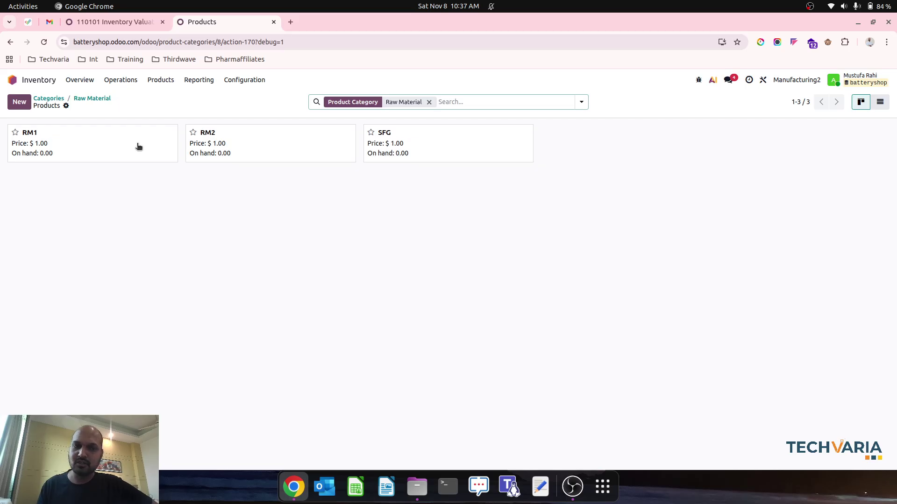
click(383, 150)
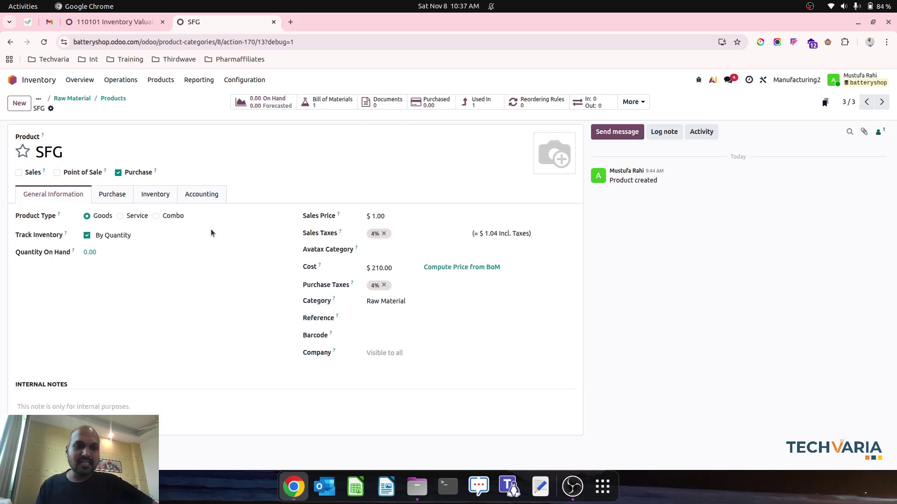
click(147, 200)
click(112, 194)
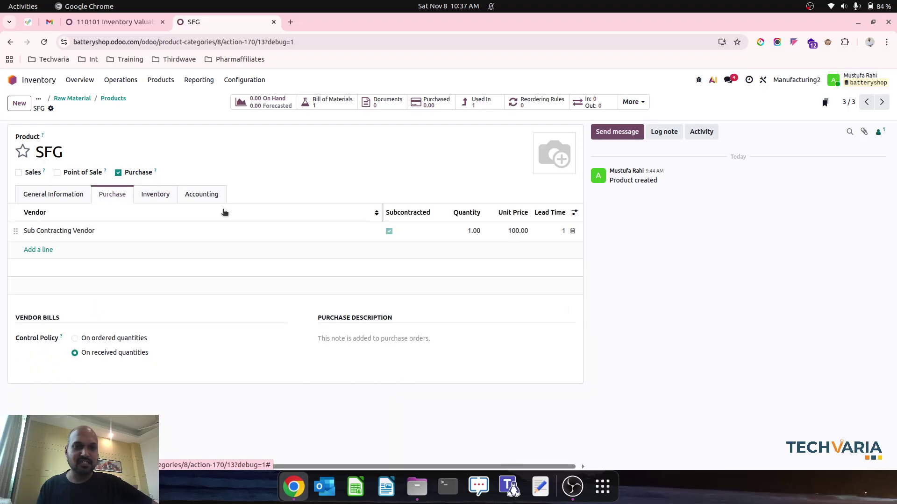
Open the SFG product's subcontracting bill of materials and review its subcontractor and components
click(77, 198)
click(327, 102)
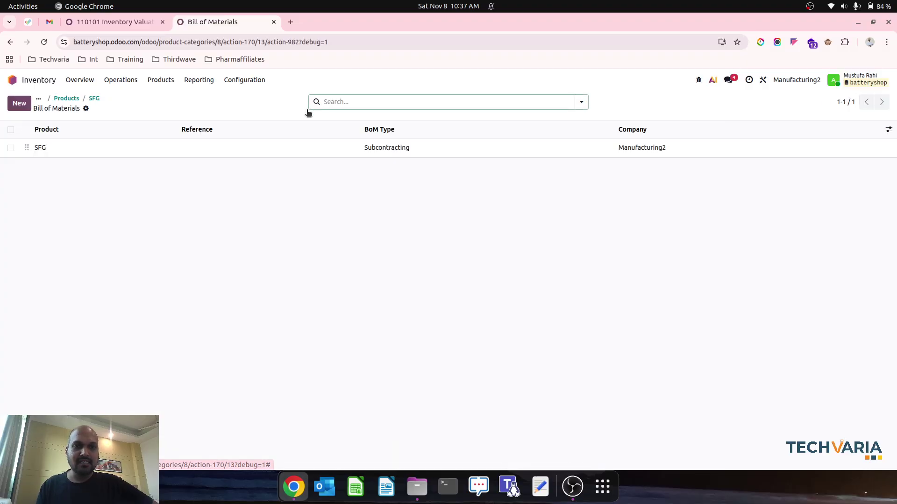
click(209, 152)
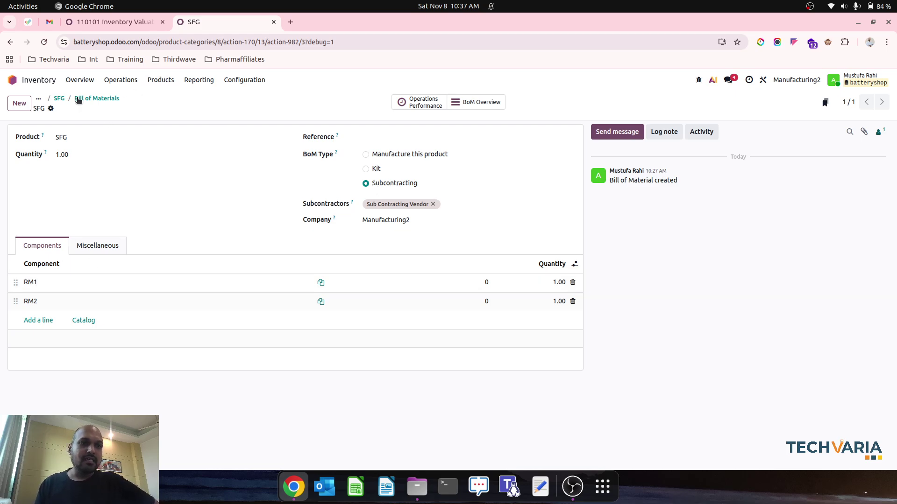
Go back from the SFG bill of materials to the Raw Material category, recheck its accounts, and return to the product category list
click(60, 98)
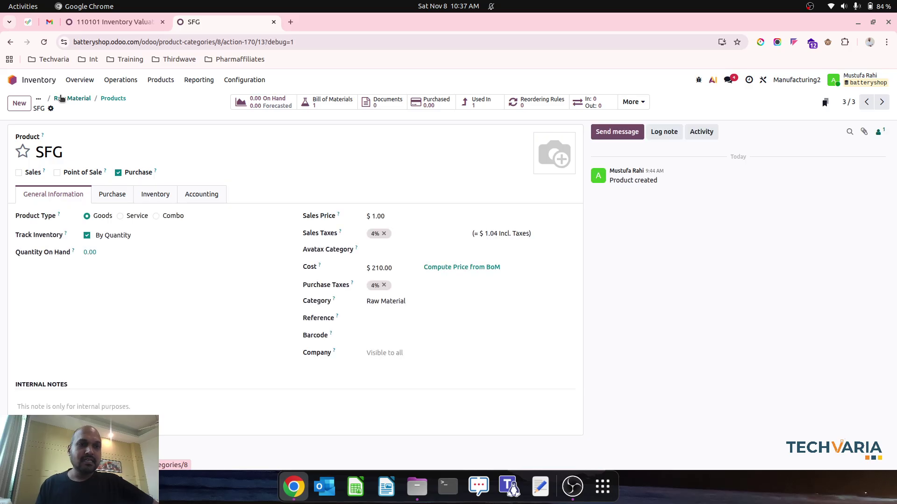
click(100, 98)
click(430, 142)
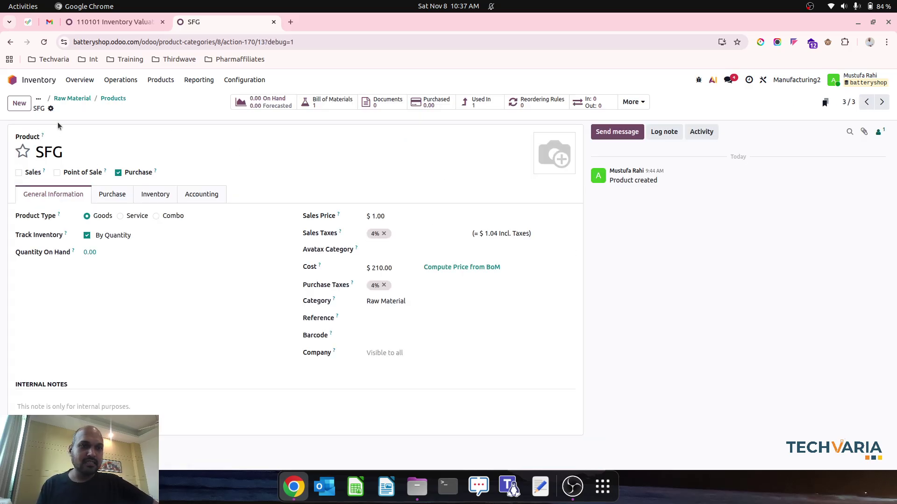
click(73, 98)
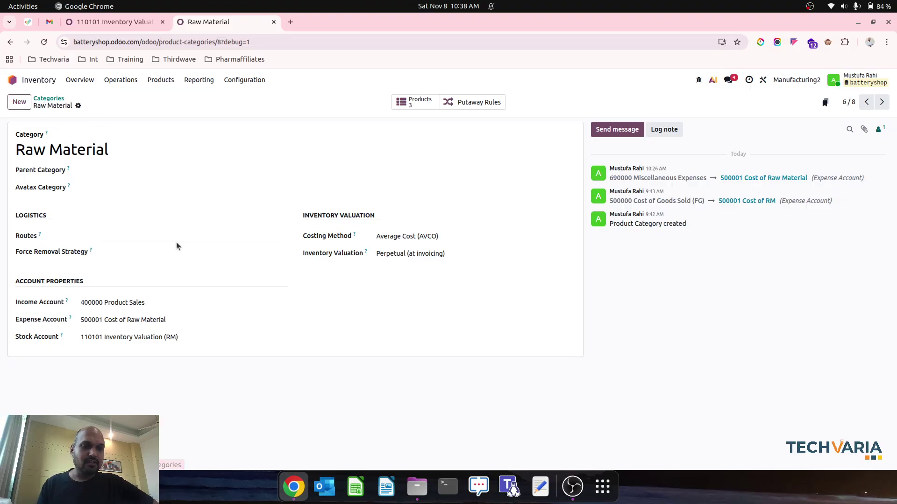
click(49, 98)
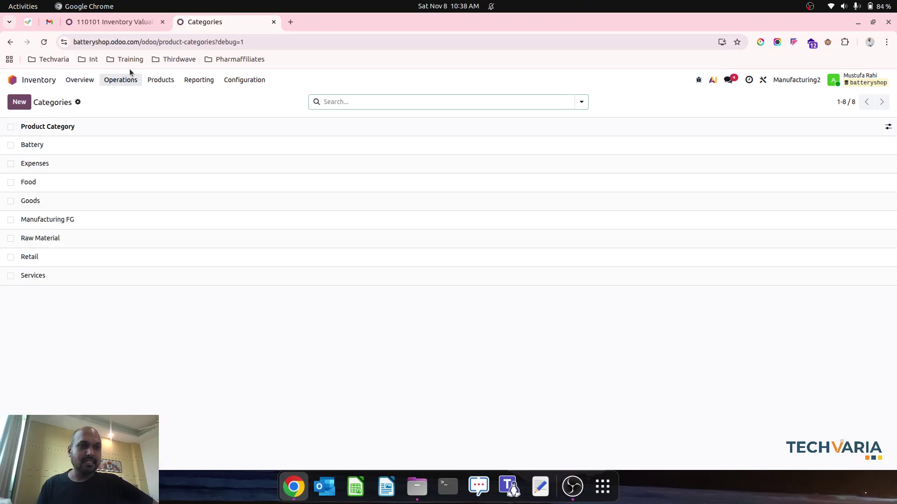
Start a new request for quotation in Purchase with Vendor1 as the vendor
click(40, 82)
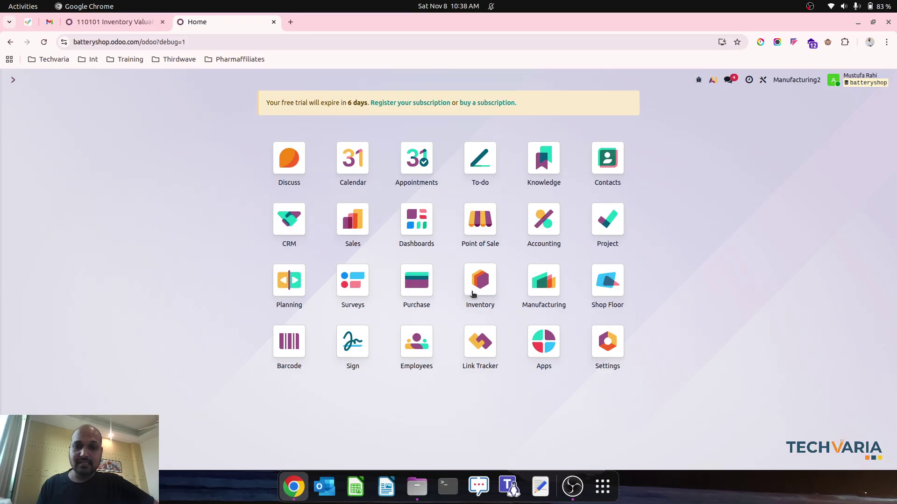
click(416, 281)
click(19, 102)
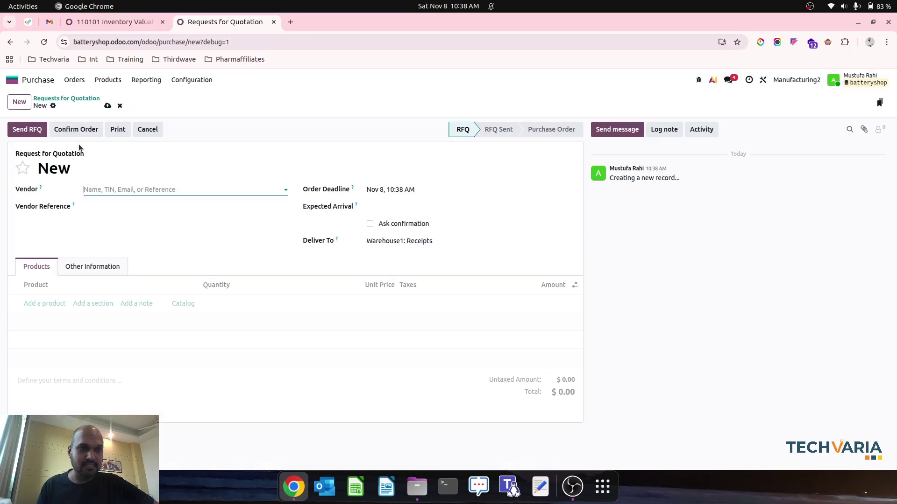
click(118, 189)
click(120, 206)
Add product RM1 to the request for quotation with a quantity of 10
click(52, 307)
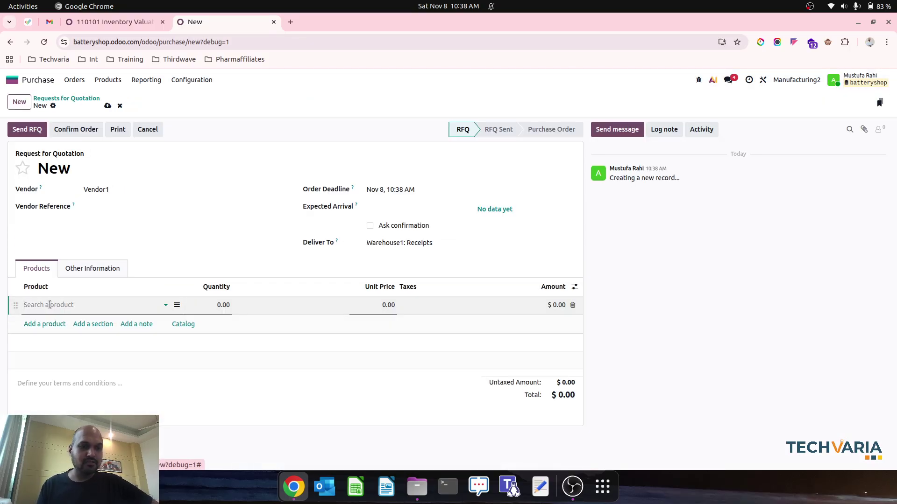
text(bat)
click(57, 325)
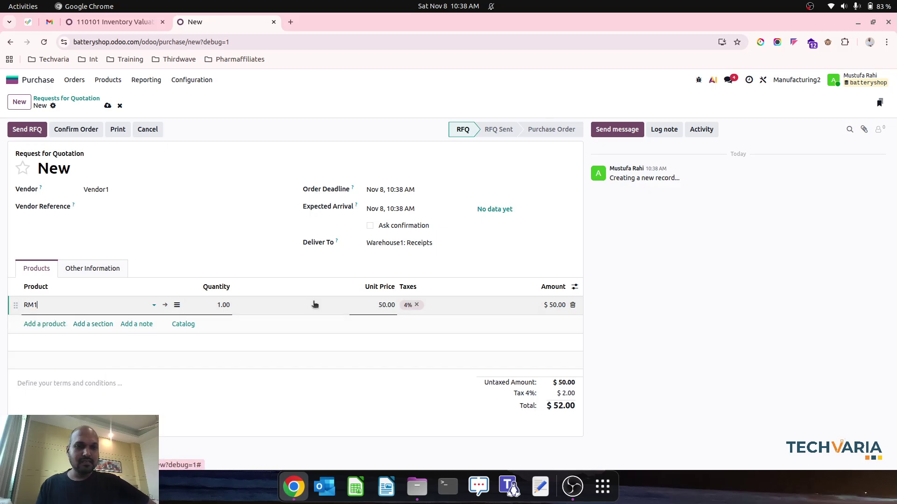
click(223, 304)
text(10)
key(Tab)
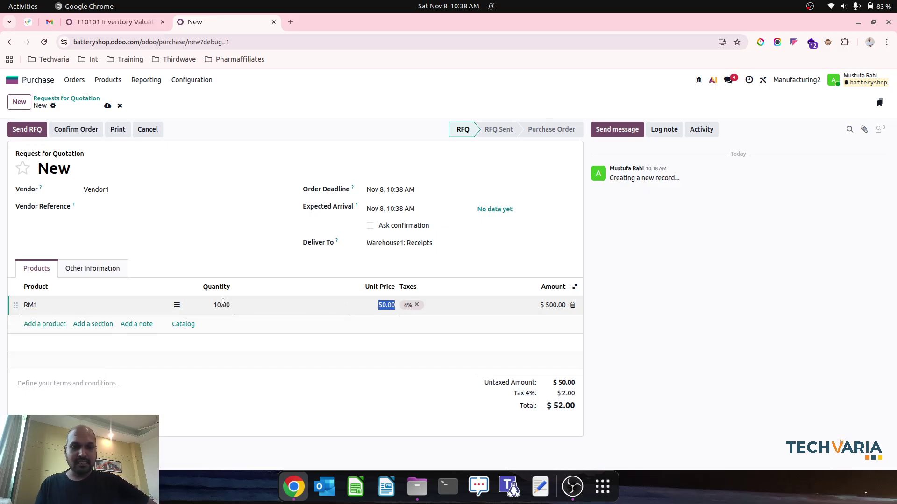
Add product RM2 to the request for quotation with a quantity of 10
click(46, 323)
text(rm)
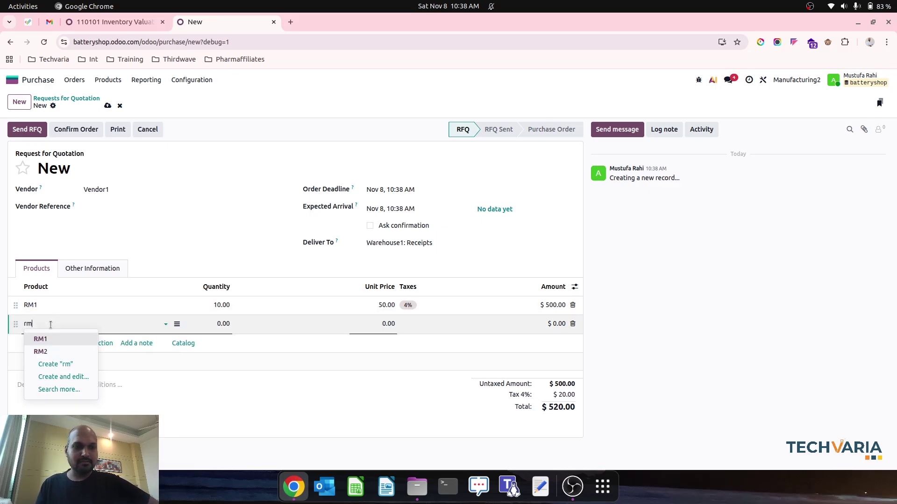
click(57, 351)
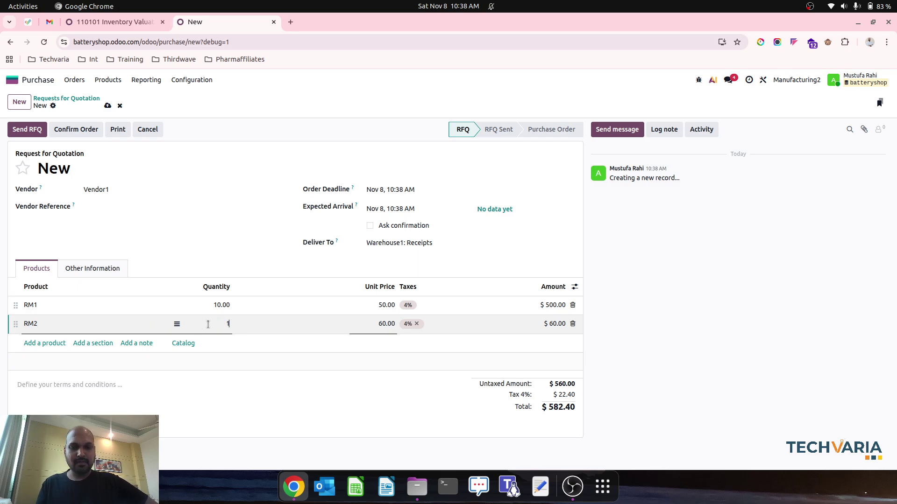
click(208, 324)
text(10)
key(Tab)
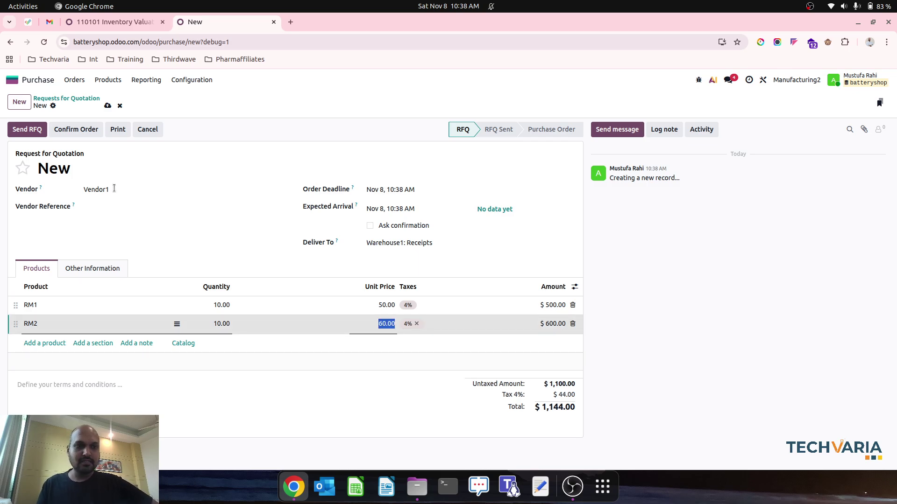
Save and confirm the Vendor1 purchase order, validate its receipt of RM1 and RM2, and return to the quotation list
click(108, 106)
click(75, 130)
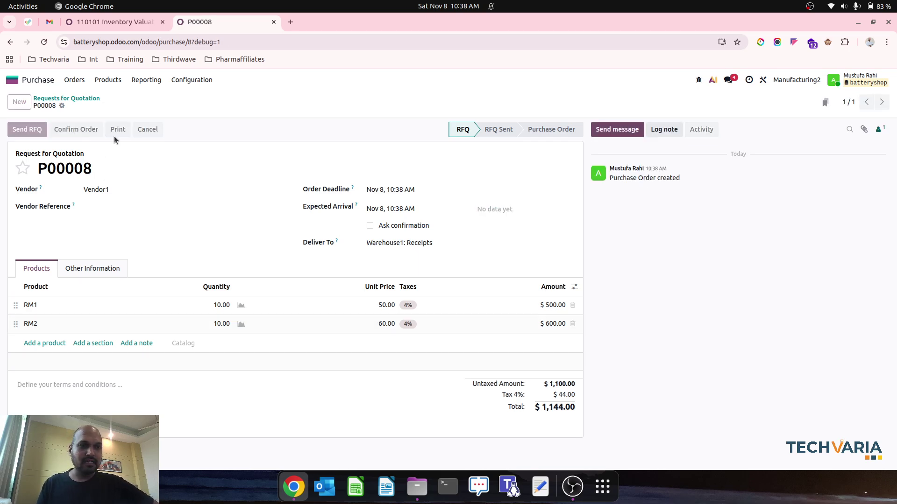
click(28, 130)
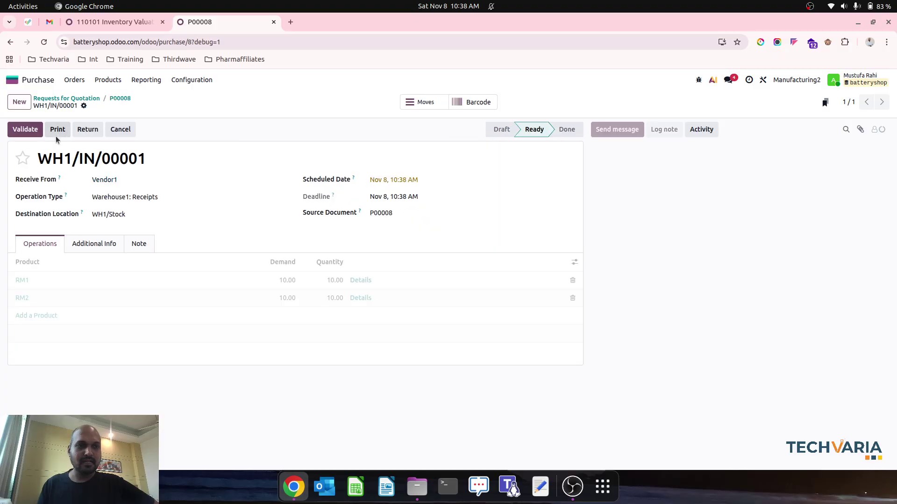
click(29, 132)
click(71, 98)
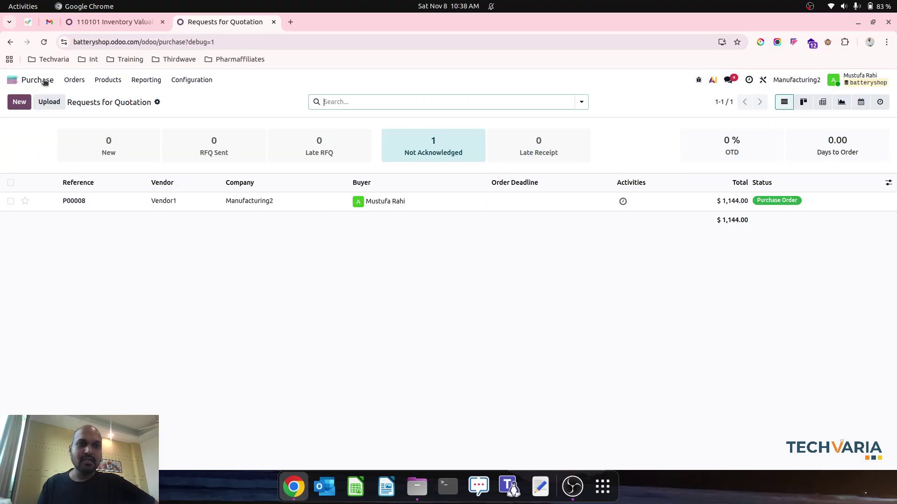
Open the accounting Balance Sheet report and switch the active company from Manufacturing1 to Manufacturing2
click(132, 22)
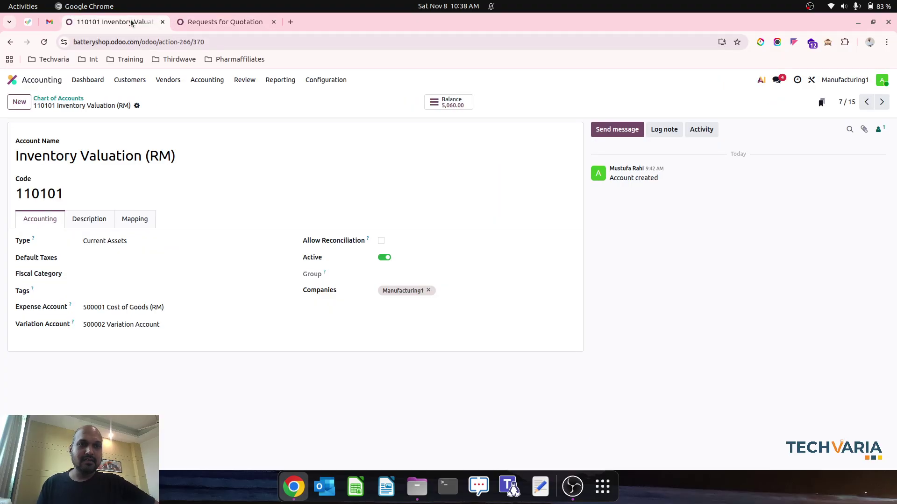
click(279, 81)
click(277, 110)
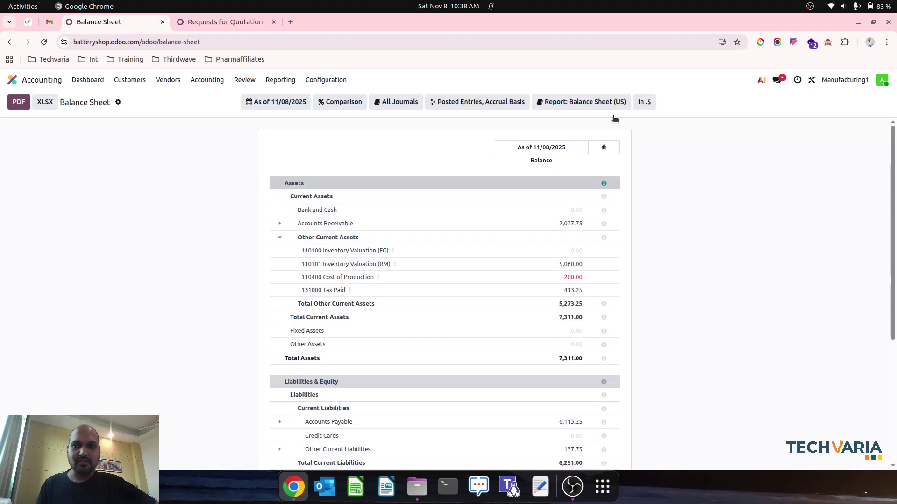
click(842, 82)
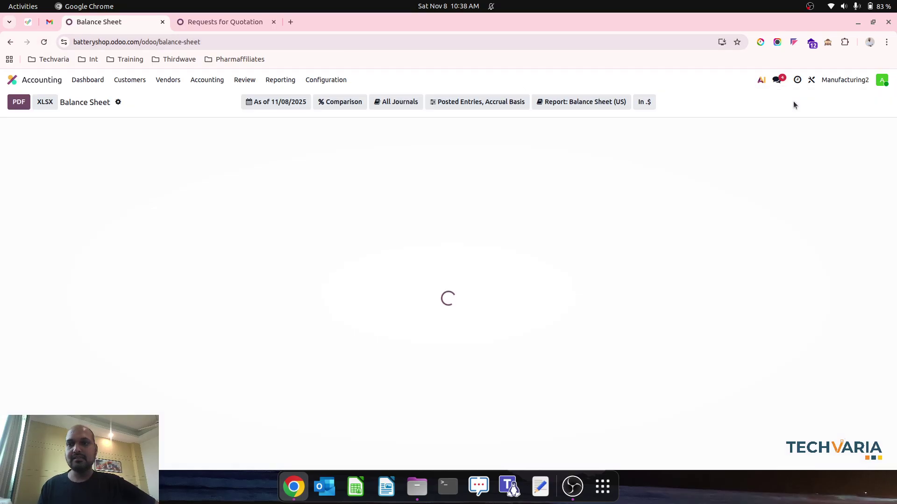
click(844, 80)
click(817, 150)
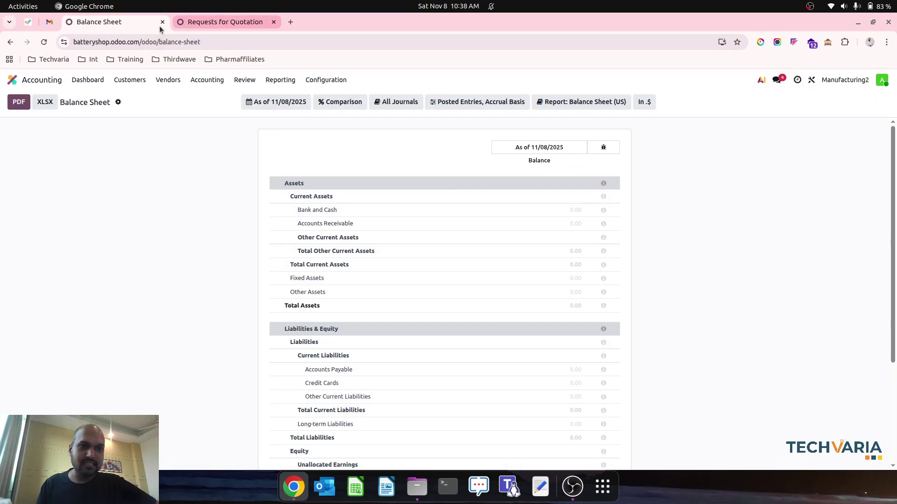
Create a vendor bill from the Vendor1 purchase order, confirm it, and review its journal items
click(35, 80)
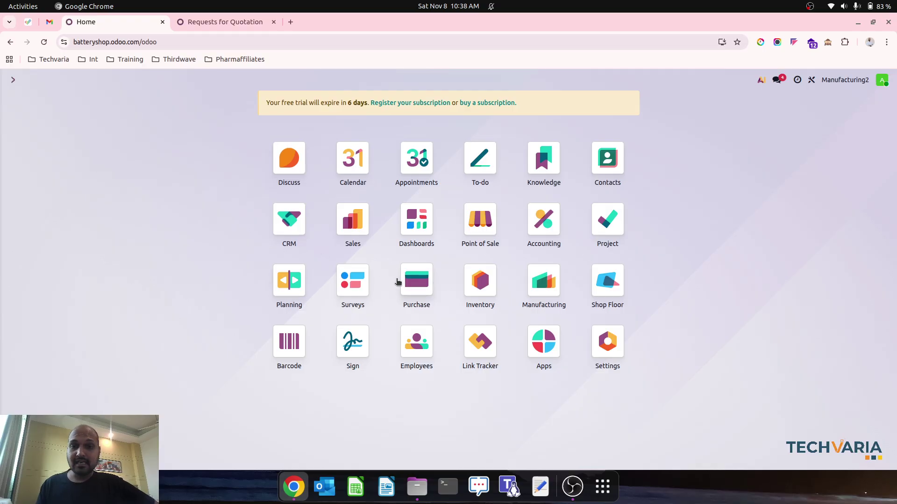
click(416, 281)
click(74, 80)
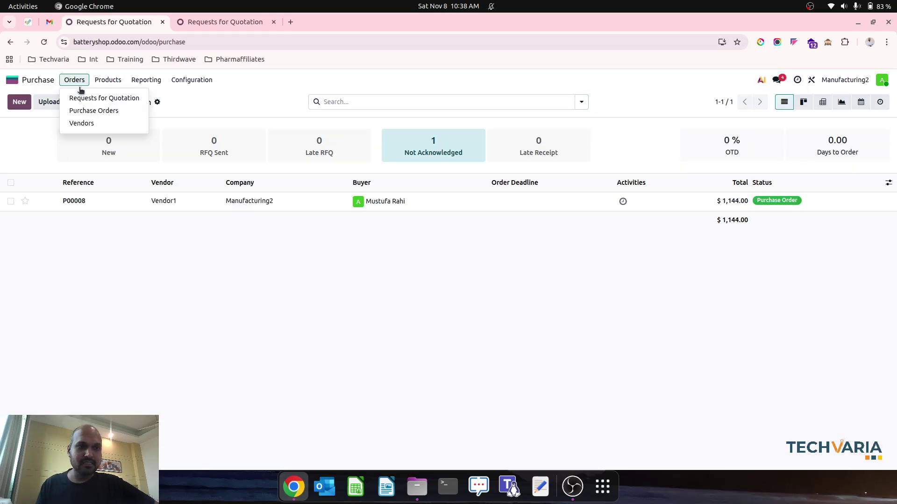
click(89, 111)
click(11, 126)
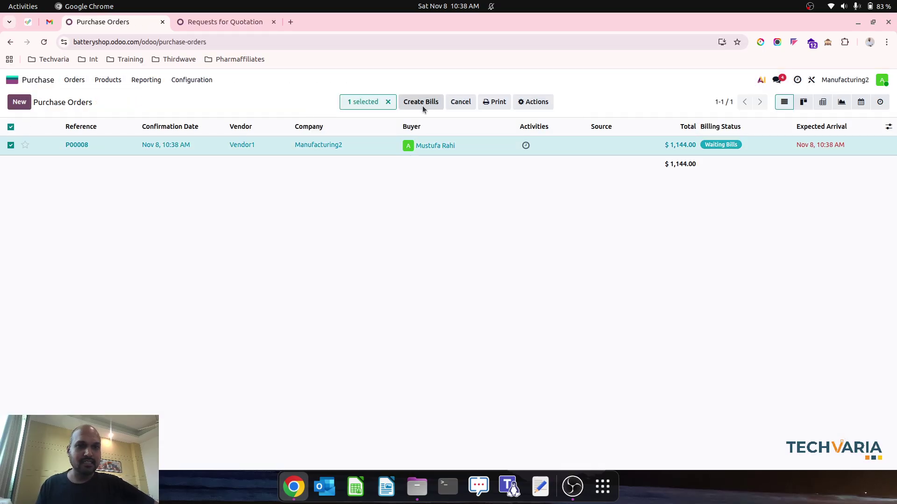
click(422, 104)
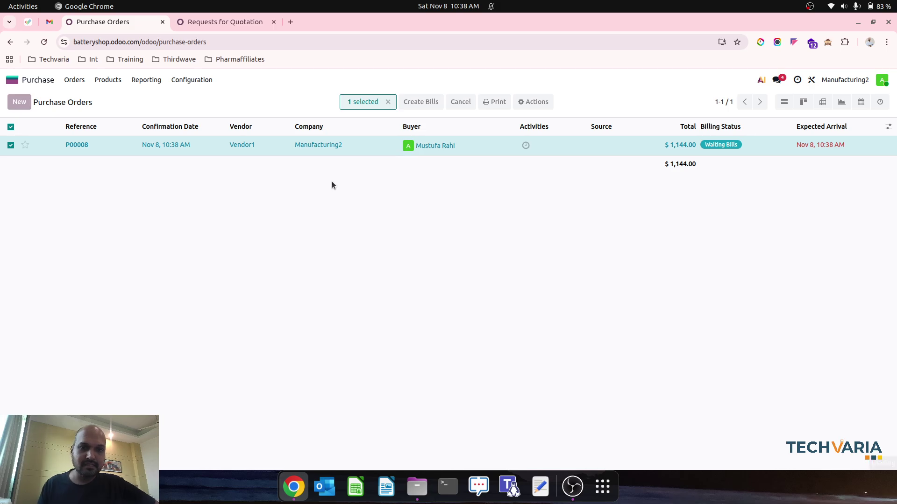
click(30, 131)
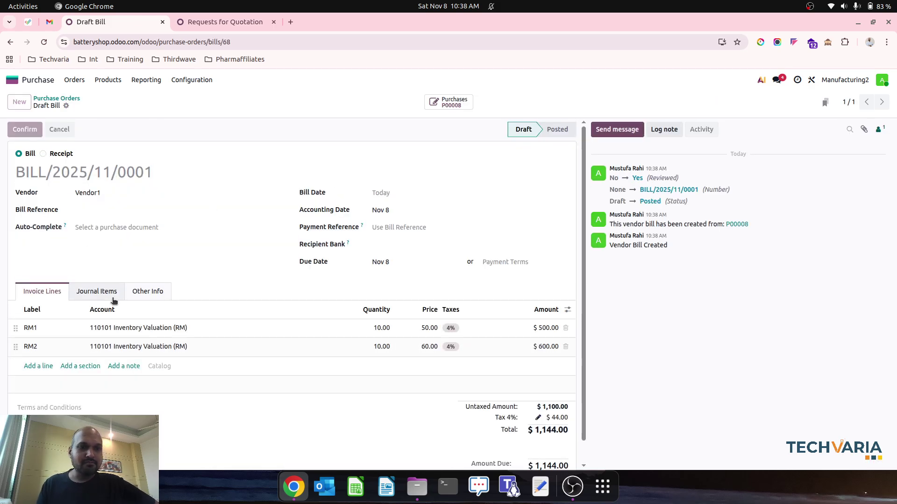
click(93, 292)
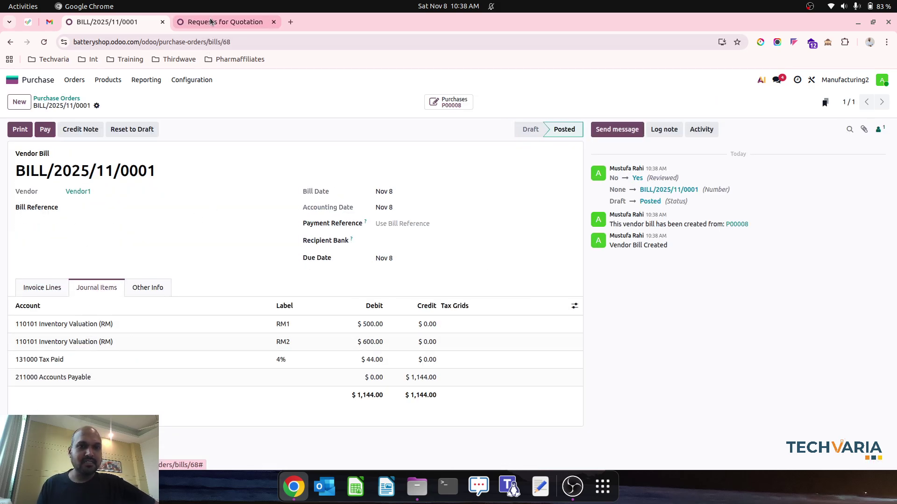
Open Manufacturing2's Balance Sheet report in Accounting and review its current assets
click(225, 22)
click(33, 82)
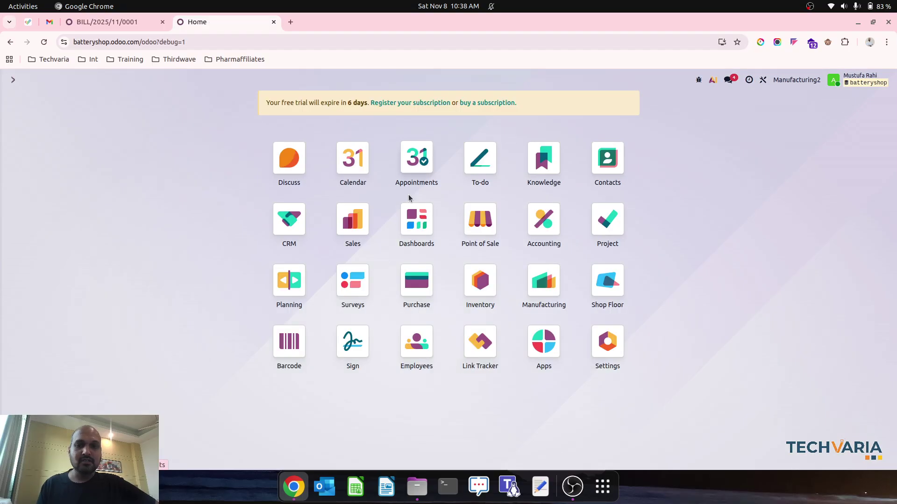
click(545, 282)
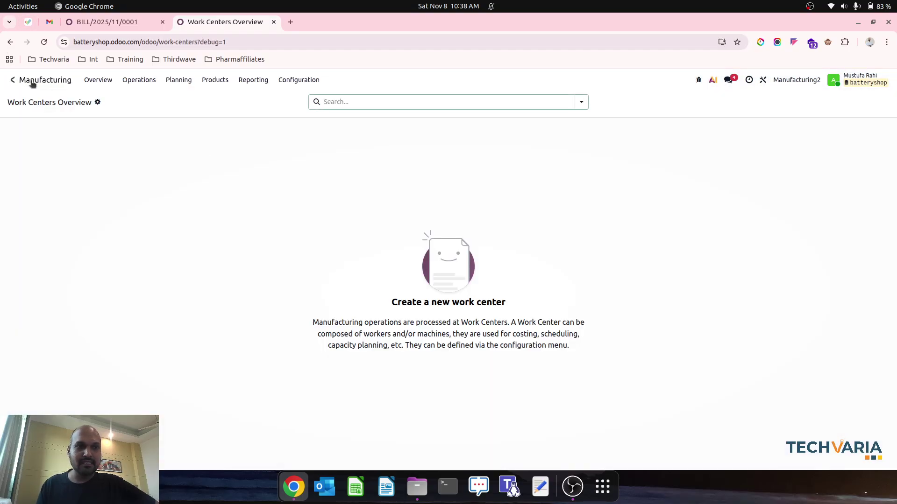
click(32, 83)
click(542, 219)
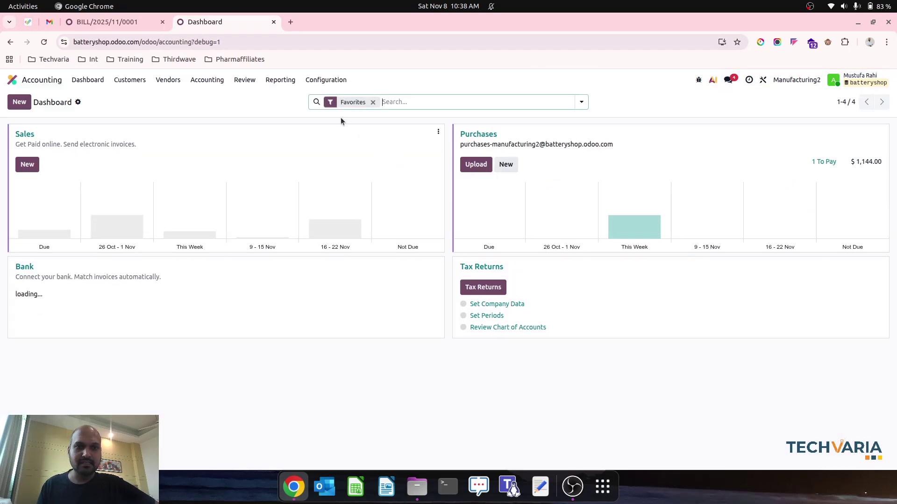
click(281, 80)
click(296, 111)
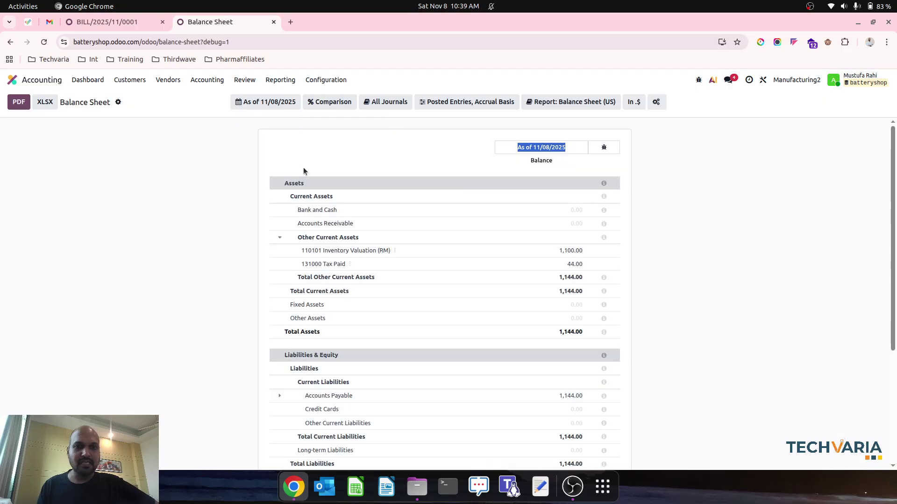
Review the general ledger entries of 110101 Inventory Valuation (RM), and check the Profit and Loss report
drag(303, 171, 327, 185)
click(394, 251)
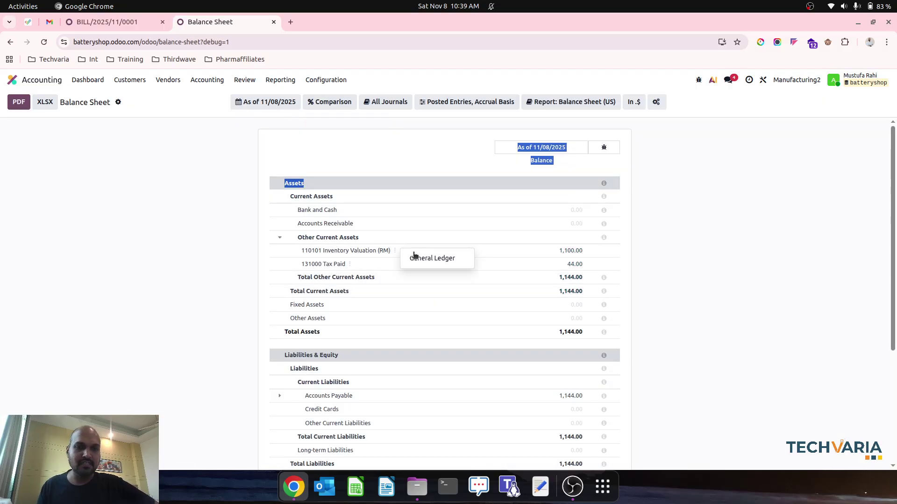
click(415, 257)
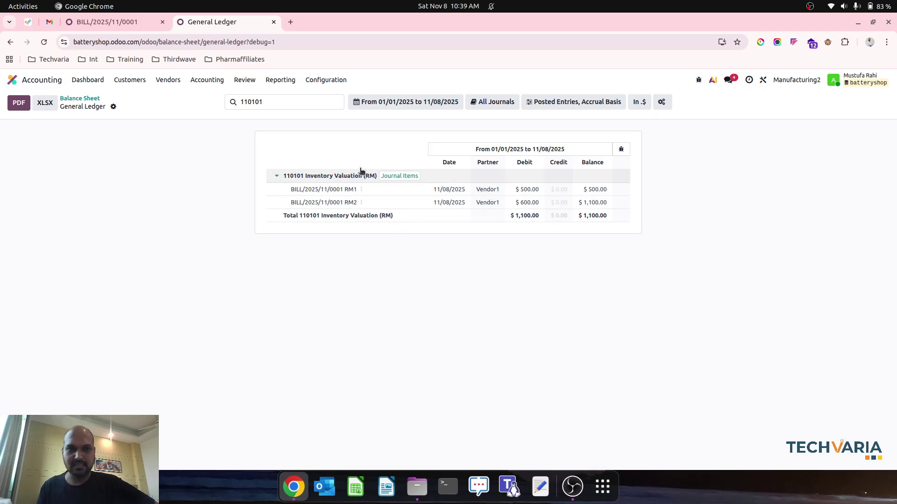
click(283, 82)
click(300, 124)
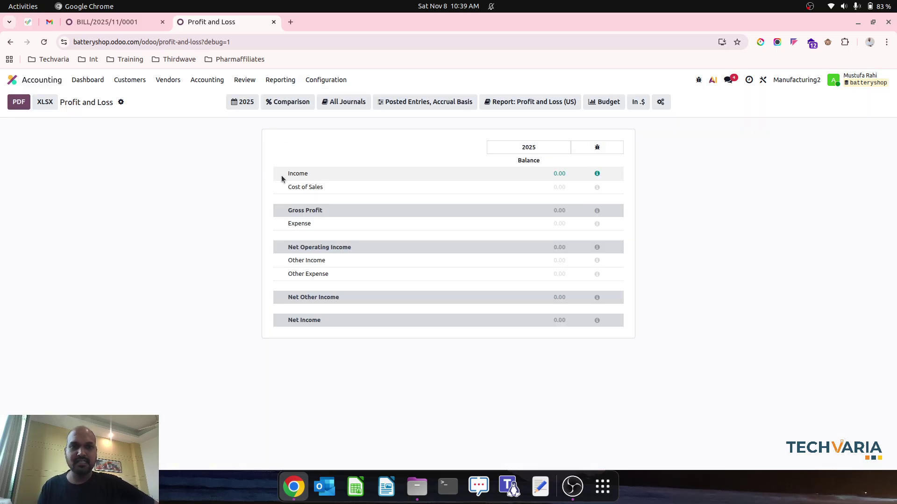
Leave the vendor bill and open the Skills Inventory report by searching for "skill" from the apps home
click(130, 28)
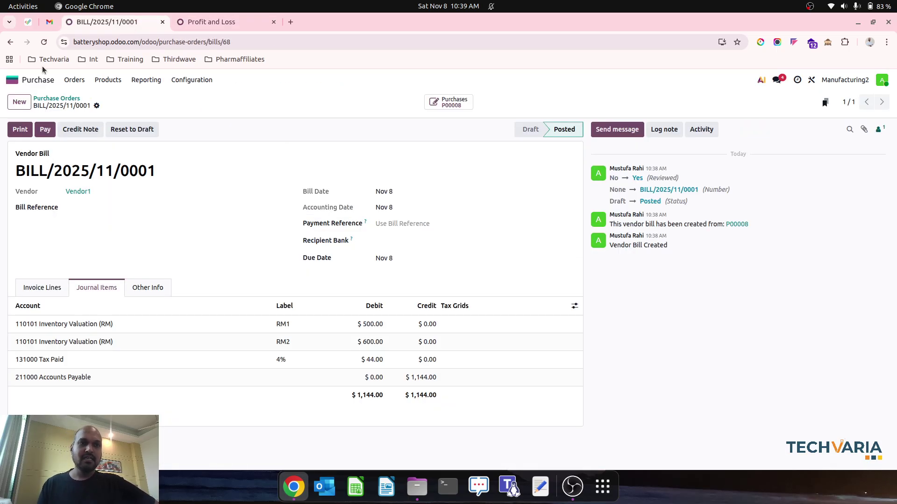
click(12, 80)
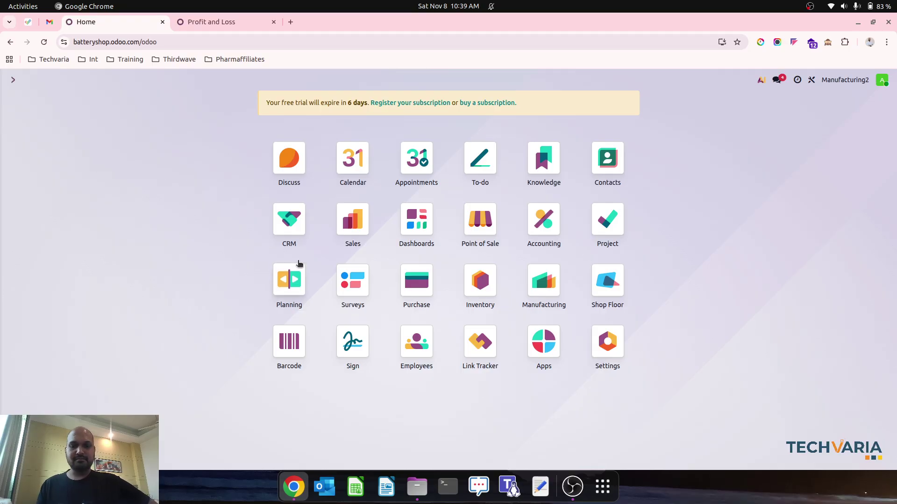
text(skill)
key(Return)
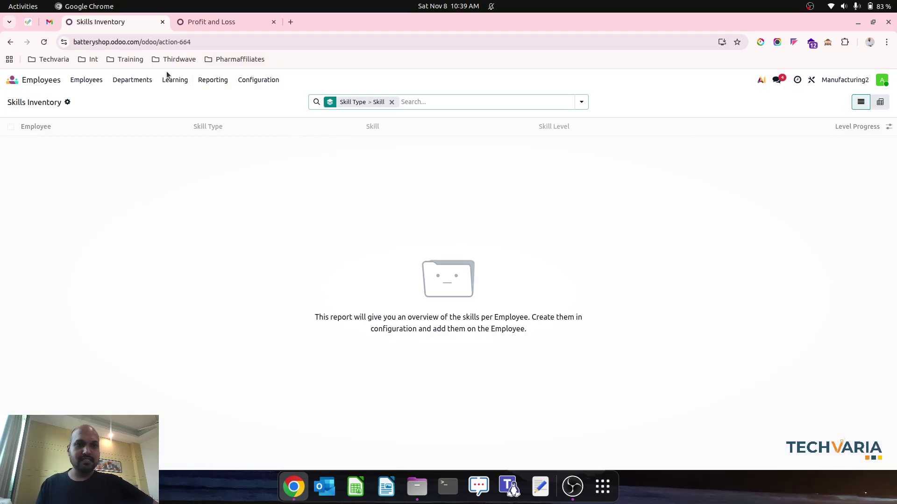
Switch to the Inventory app and open its list of products
click(27, 82)
text(inve)
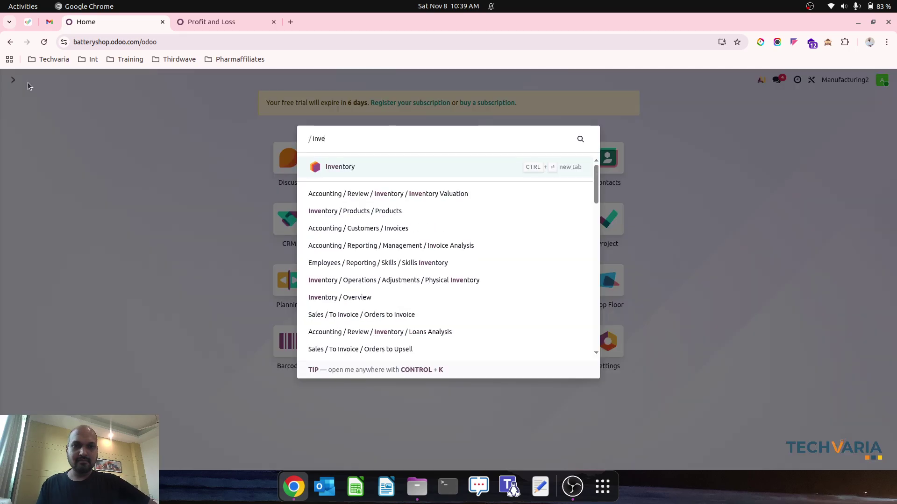
key(Return)
click(161, 80)
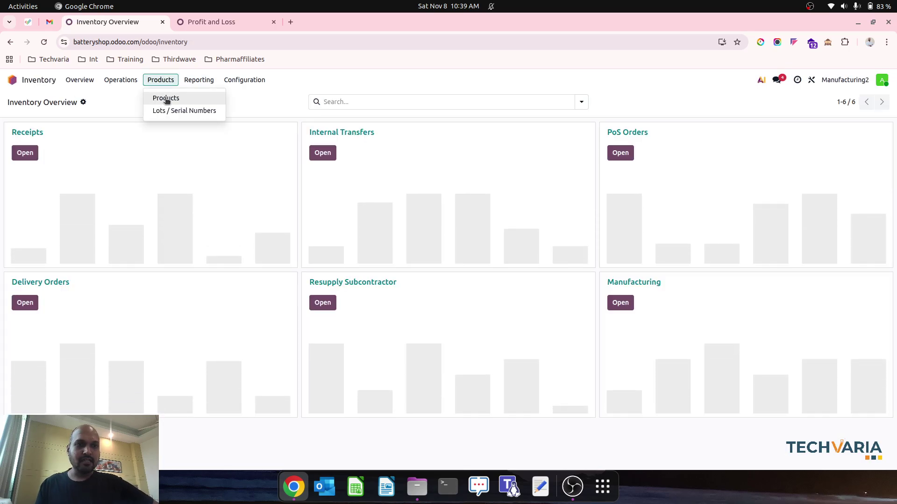
click(166, 99)
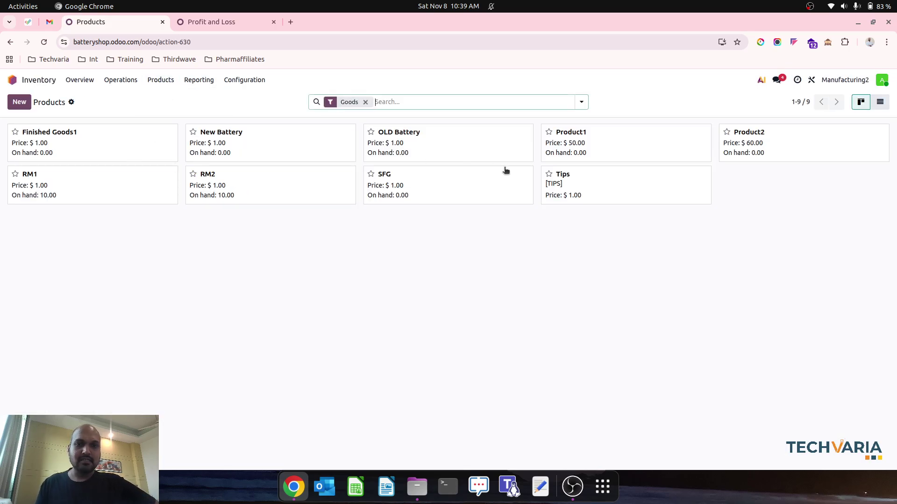
Open the SFG product and review its inventory routes and its subcontracted vendor line
click(464, 195)
click(155, 192)
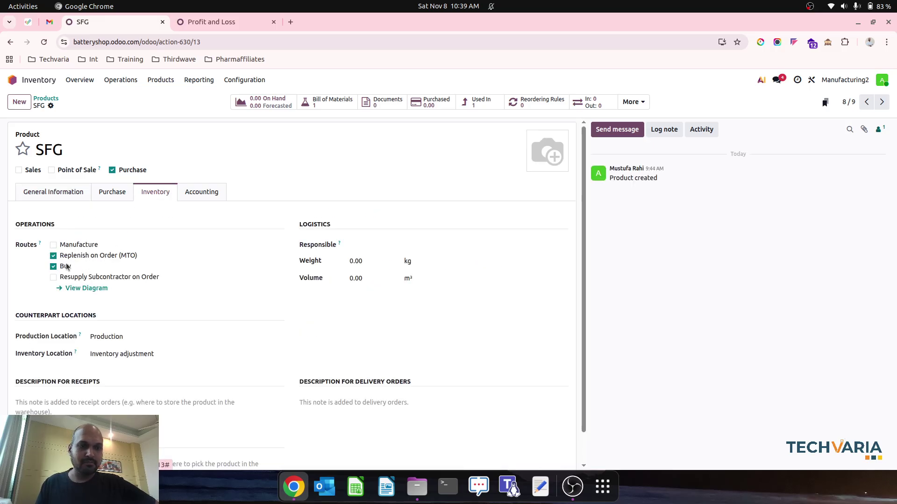
click(112, 192)
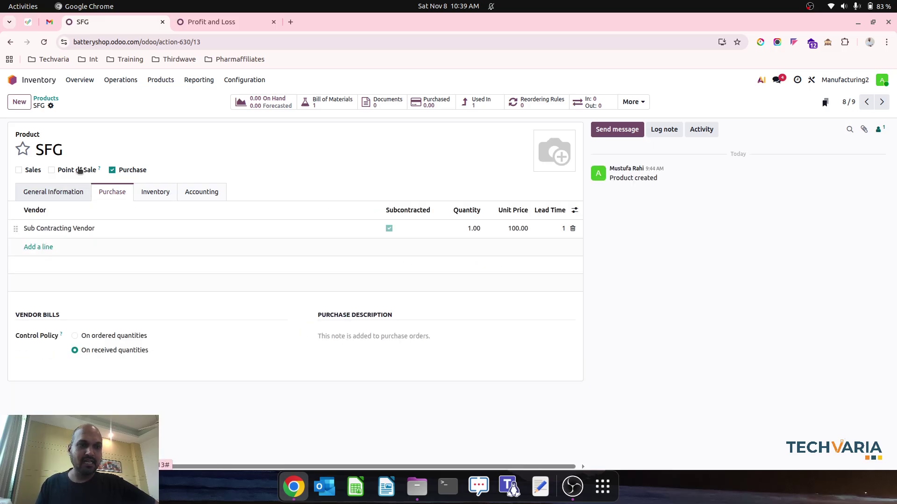
Return to the product list and review the inventory routes of Finished Goods1
click(46, 99)
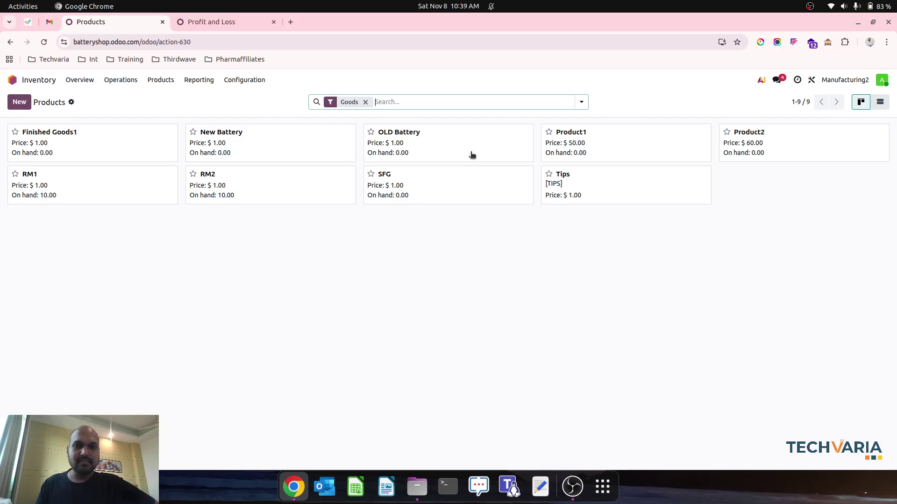
click(112, 142)
click(139, 194)
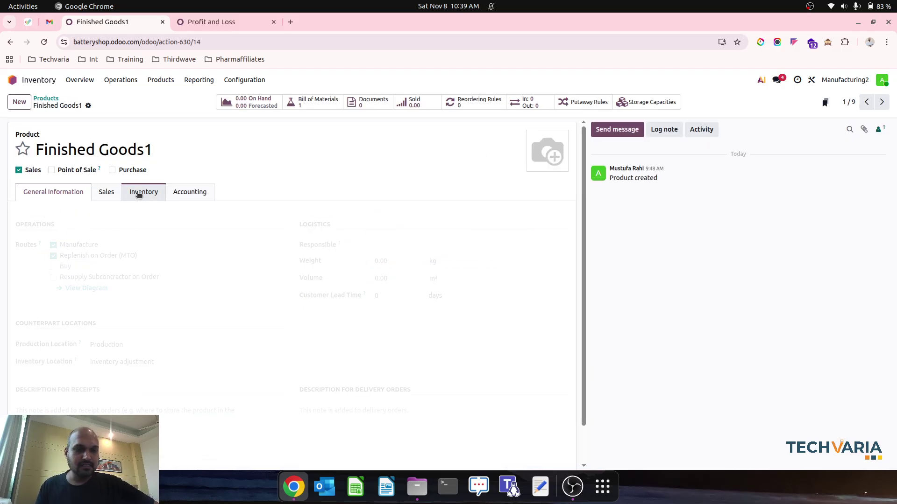
Switch to the Sales app and start a new quotation for Customer2
click(30, 84)
text(sale)
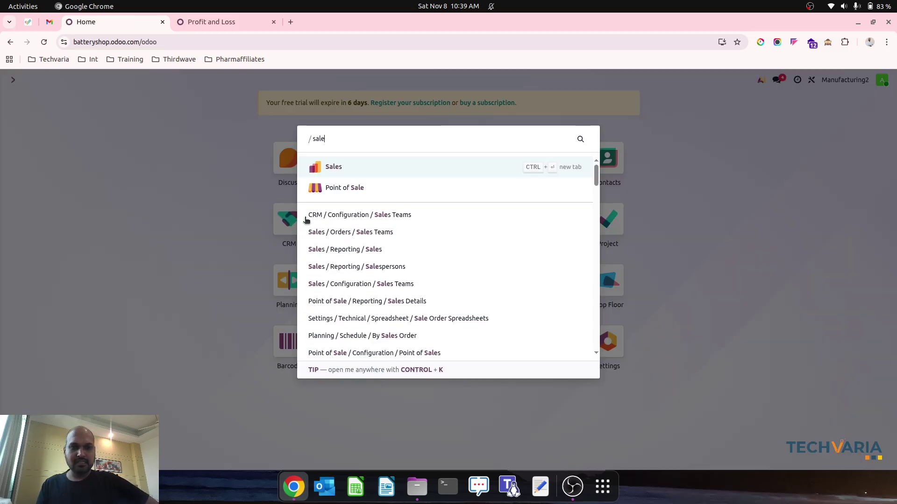
click(357, 175)
click(19, 101)
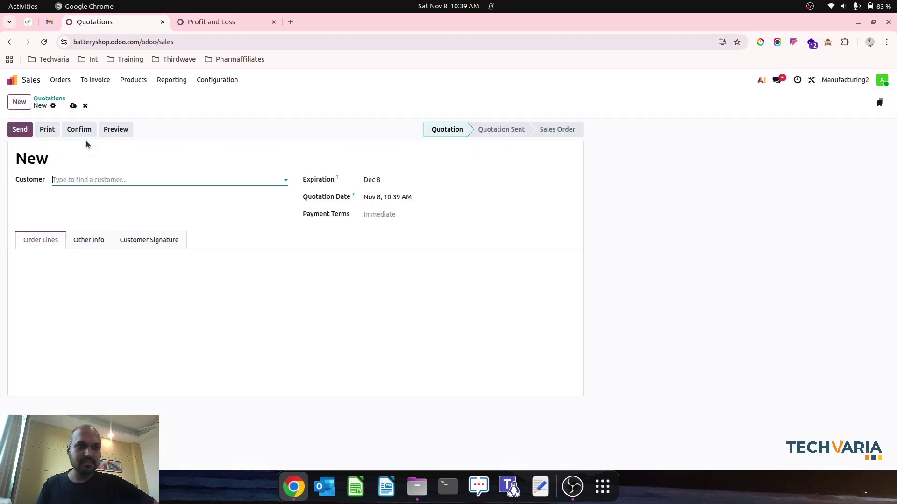
click(123, 181)
click(105, 206)
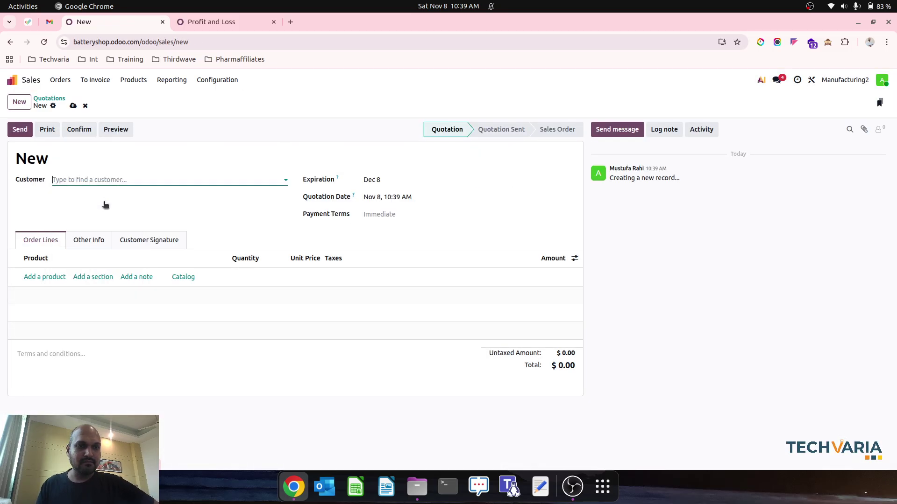
Add Finished Goods1 to the quotation at a unit price of 1000 and confirm the order
click(58, 277)
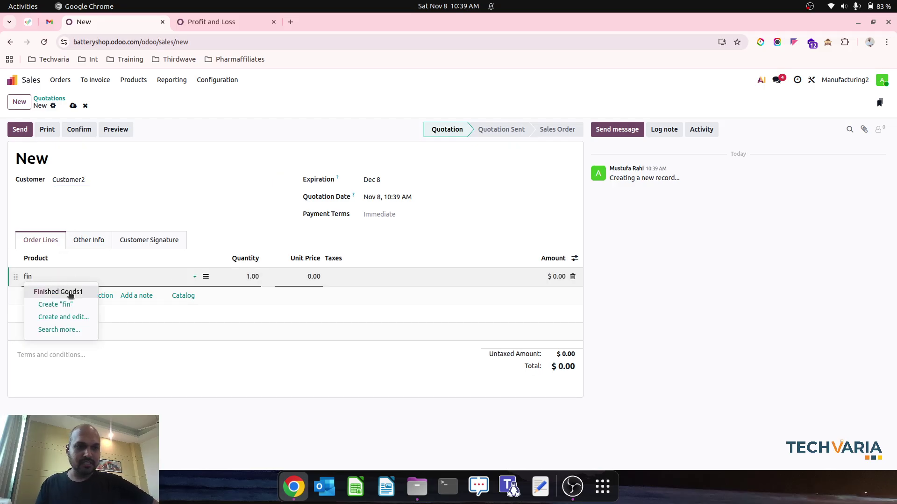
click(70, 292)
click(291, 278)
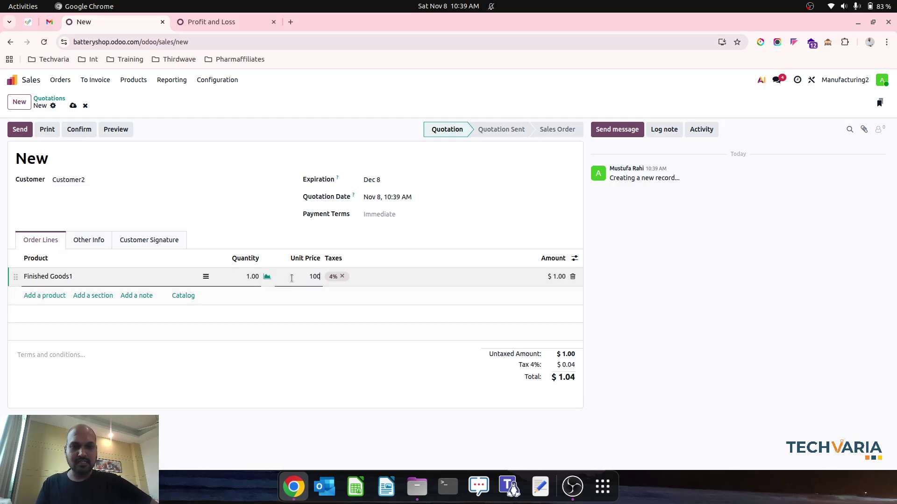
click(186, 177)
click(79, 129)
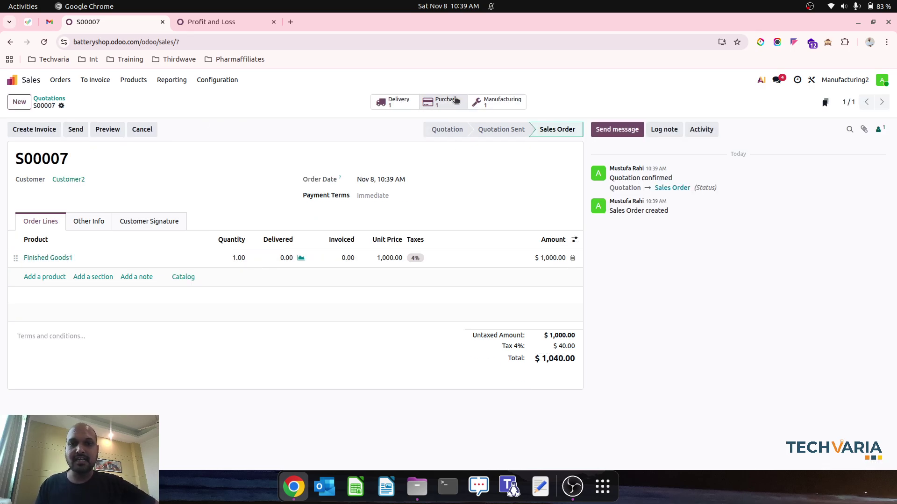
Open the sales order's linked manufacturing order, and confirm its SFG purchase request to Sub Contracting Vendor
click(494, 104)
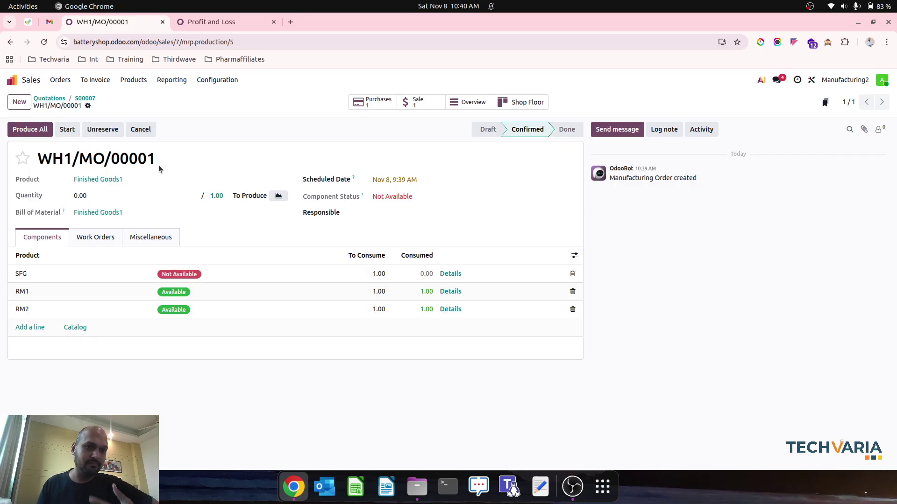
click(368, 104)
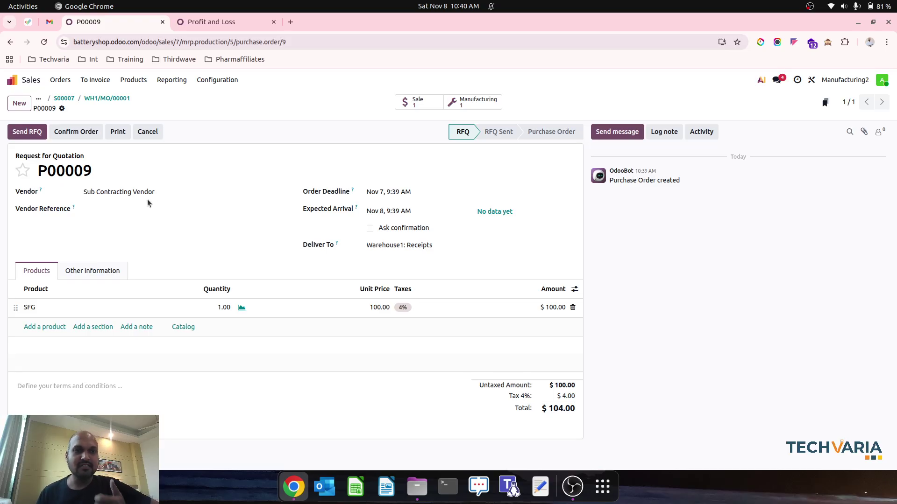
click(77, 133)
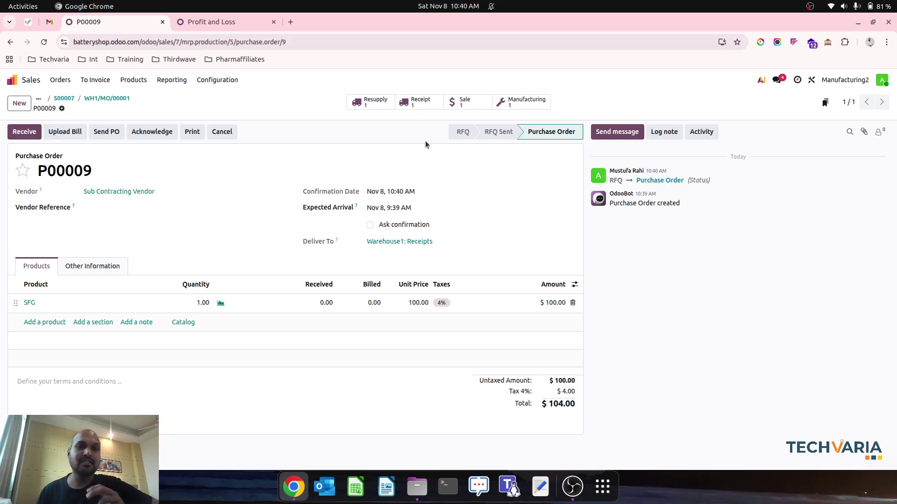
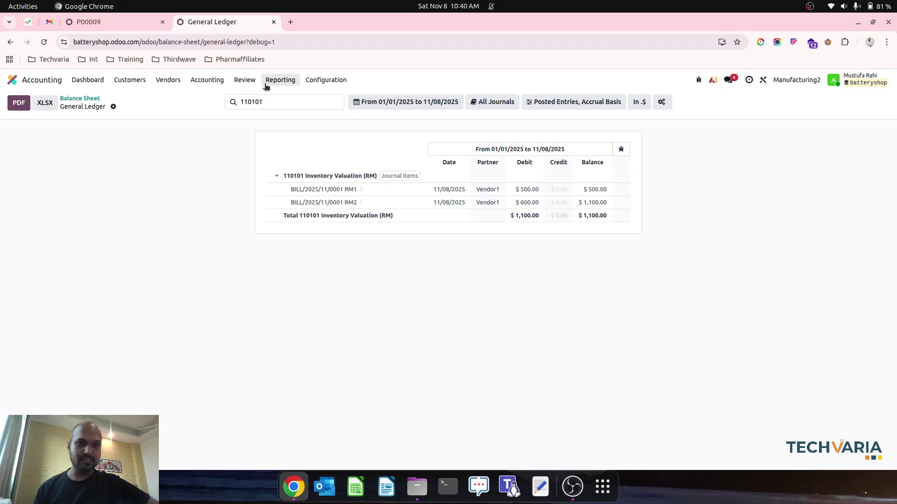
Review the Stock Valuation report in Accounting, and return to the subcontracting purchase order
click(243, 83)
click(288, 193)
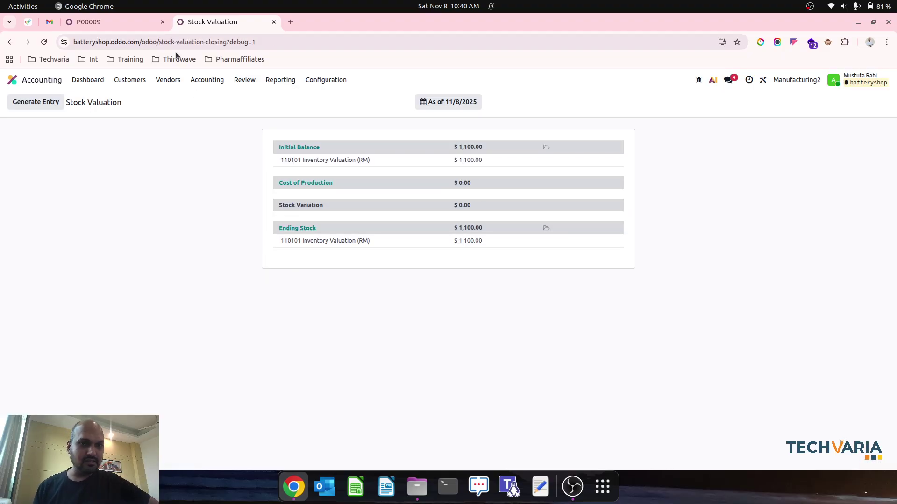
click(112, 22)
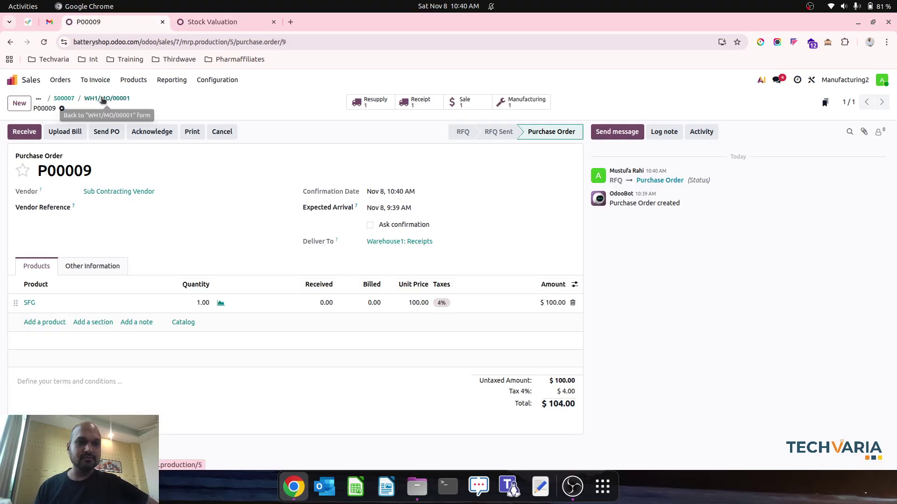
Receive the SFG unit by validating the receipt, and go back to the Finished Goods1 manufacturing order
click(29, 133)
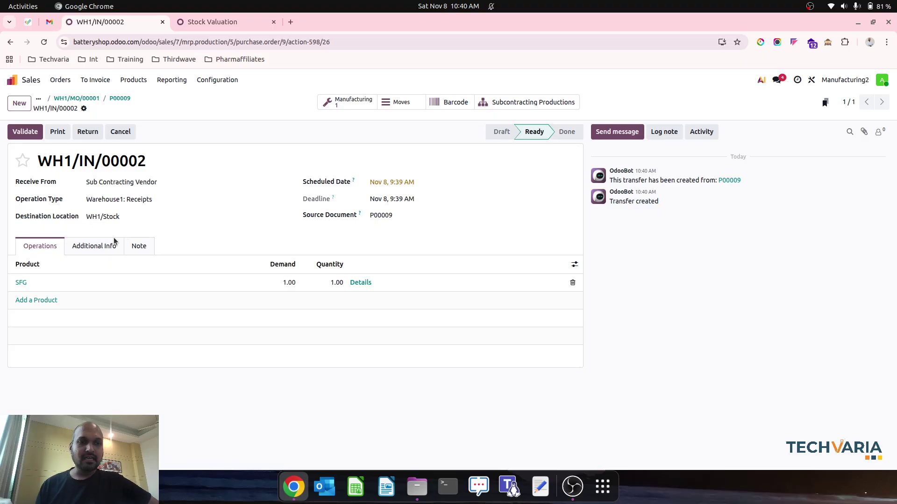
click(25, 132)
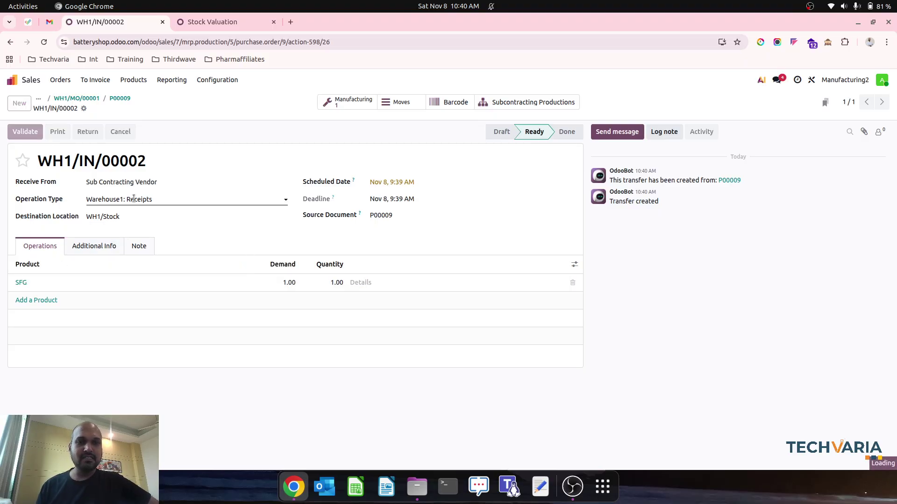
click(81, 98)
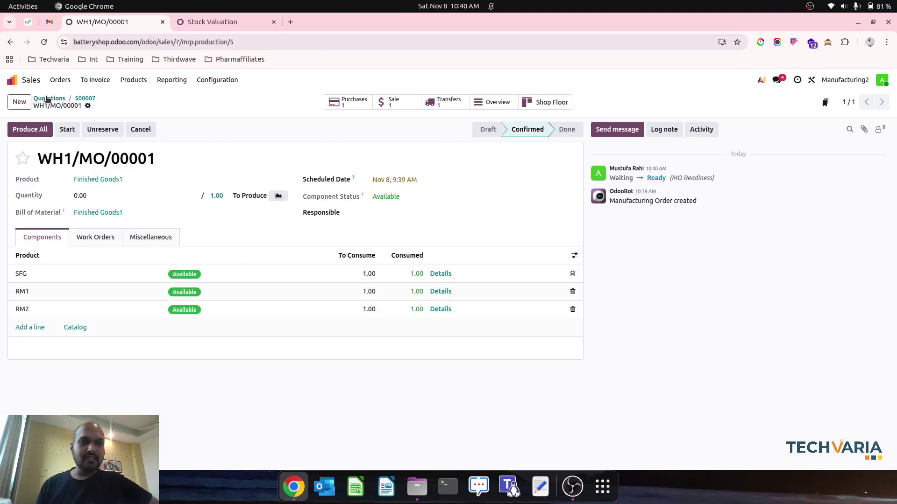
Switch to the Purchase app and open the list of confirmed purchase orders
click(12, 81)
click(417, 287)
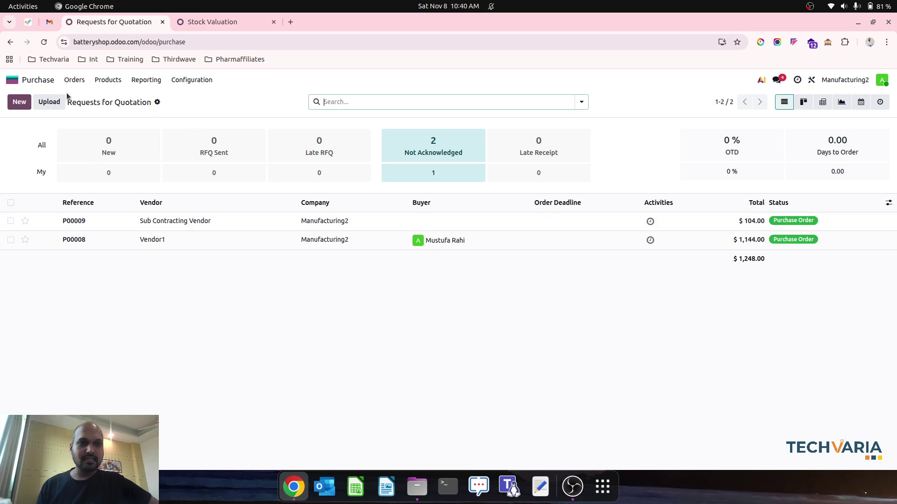
click(74, 80)
click(86, 108)
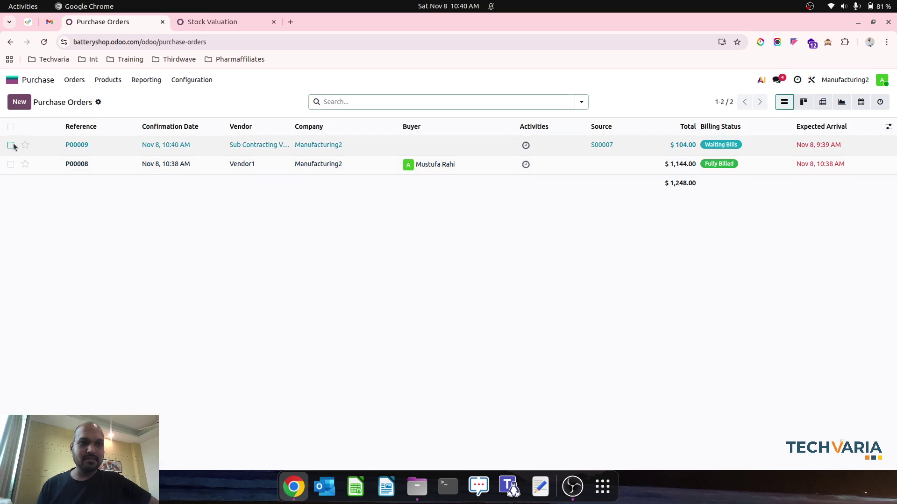
Reload the Stock Valuation report to check the effect of the SFG receipt, and return to the purchase orders
click(221, 23)
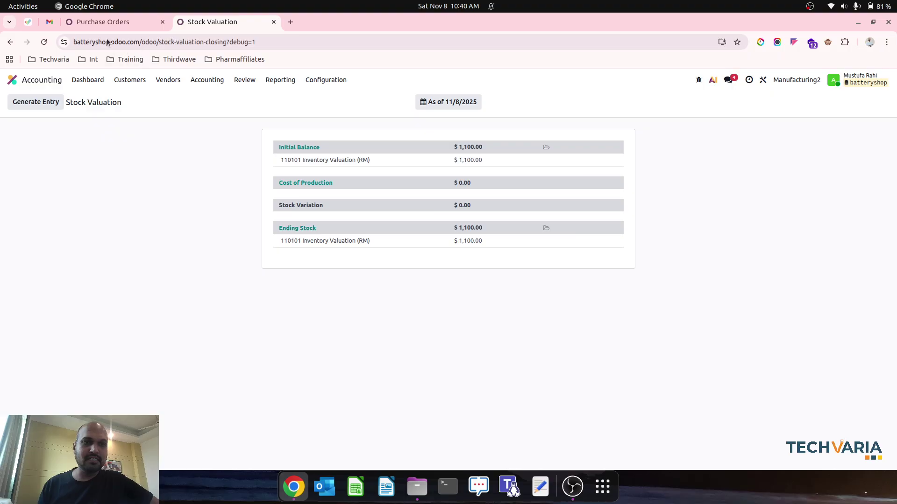
click(43, 41)
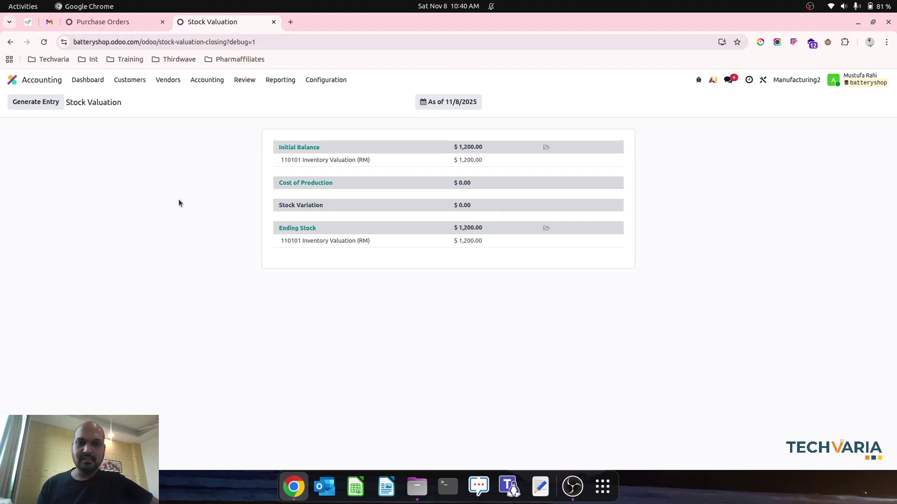
click(139, 21)
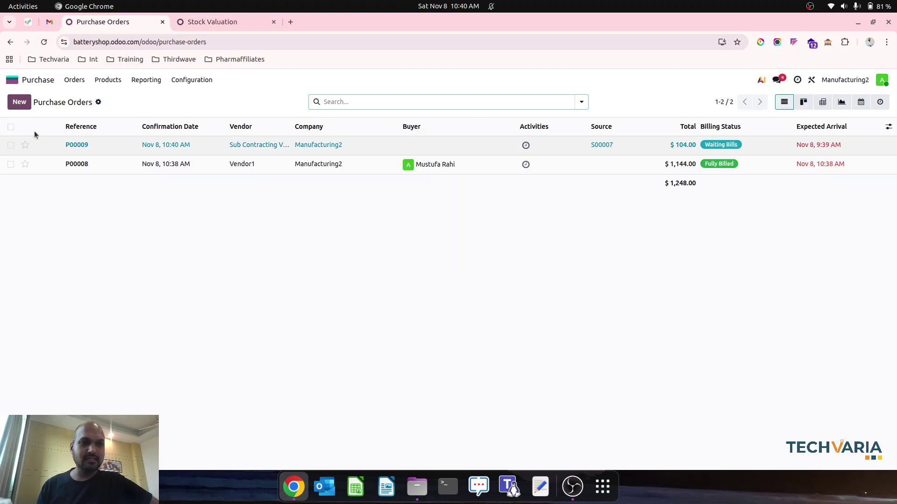
click(192, 26)
click(143, 24)
Create and confirm a vendor bill for the Sub Contracting Vendor purchase order, and review its journal items
click(11, 145)
click(408, 102)
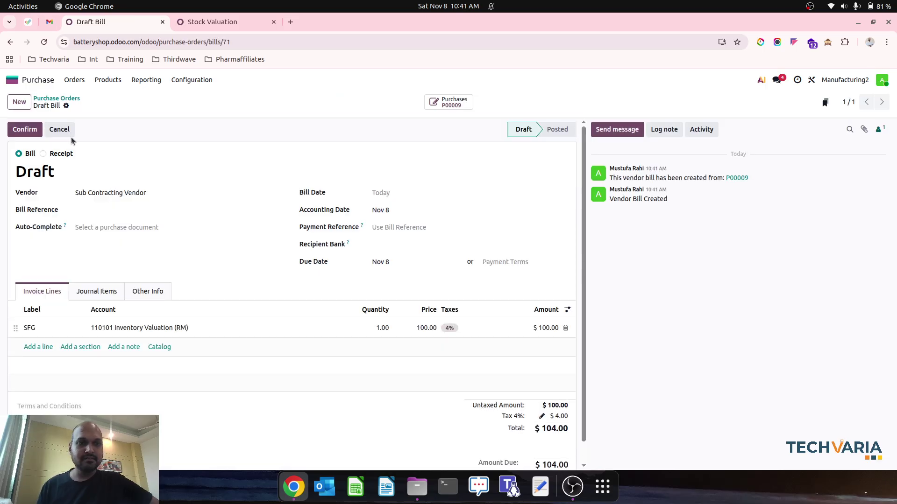
click(24, 130)
click(98, 286)
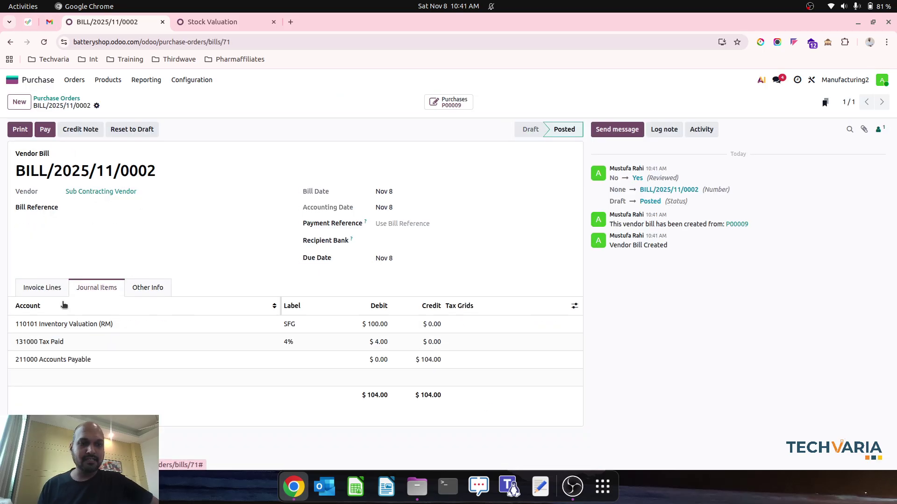
Reload the Stock Valuation report to examine the stock variation after billing the subcontractor
click(196, 21)
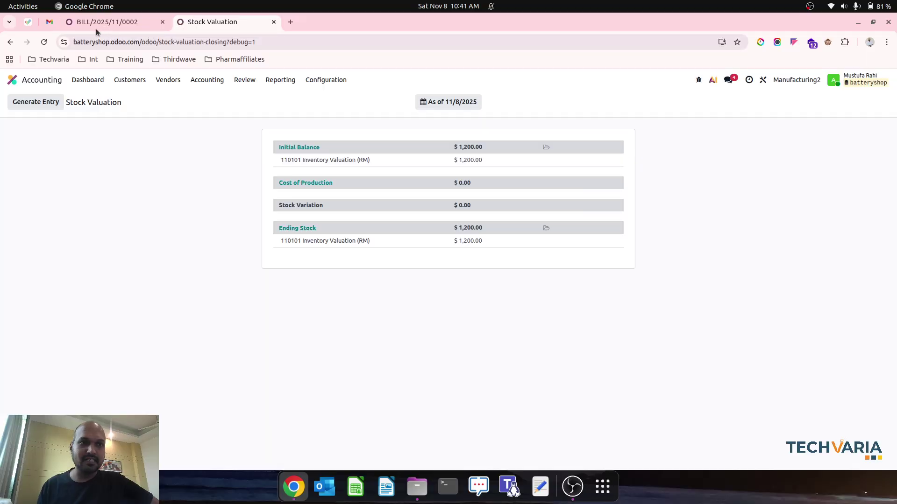
key(F5)
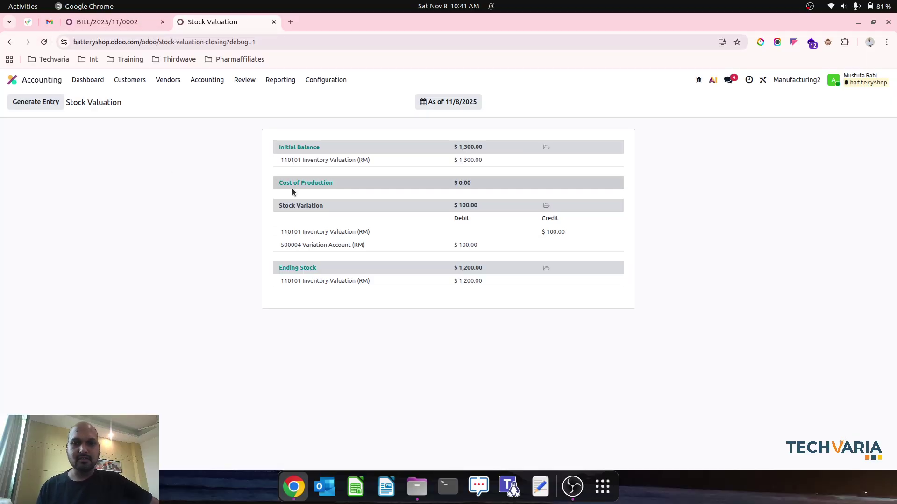
Open the Balance Sheet, review its current assets, and examine the general ledger entries of 110101 Inventory Valuation (RM)
click(281, 80)
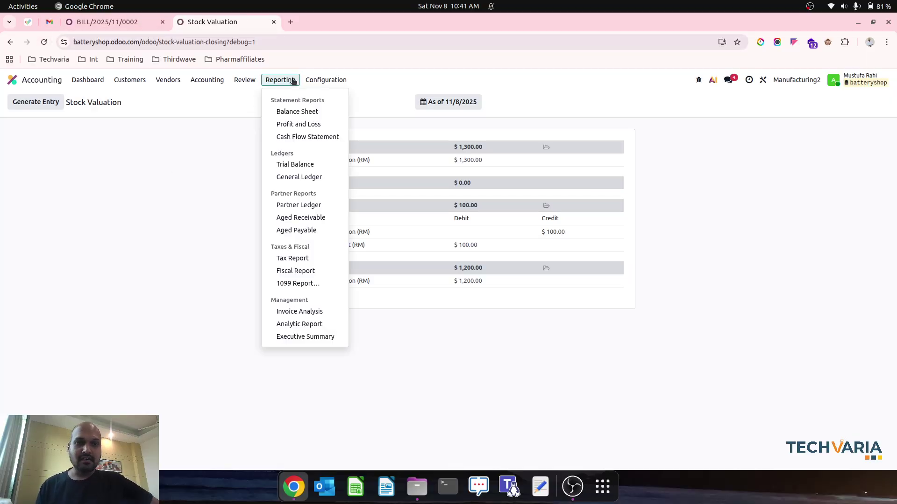
click(298, 113)
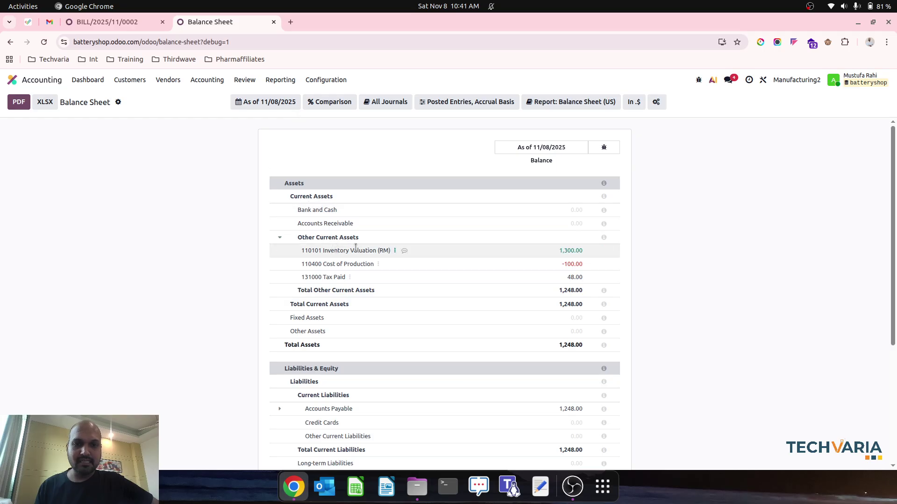
click(395, 251)
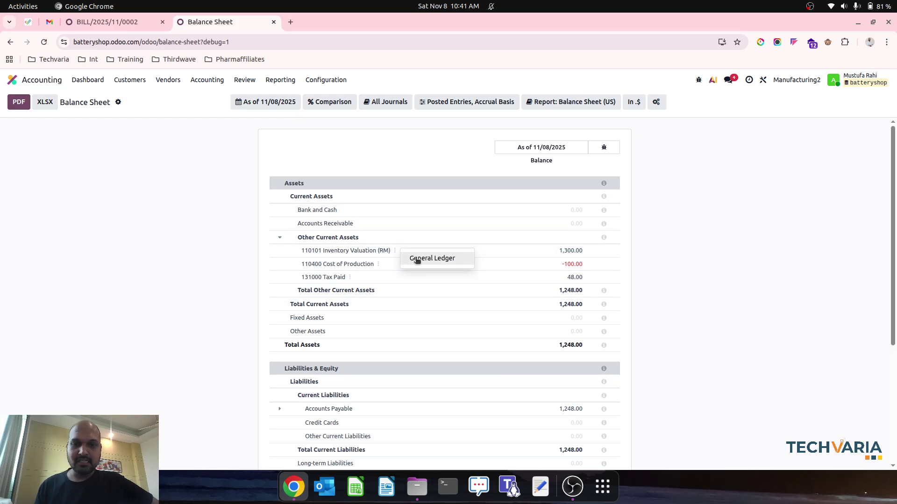
click(416, 256)
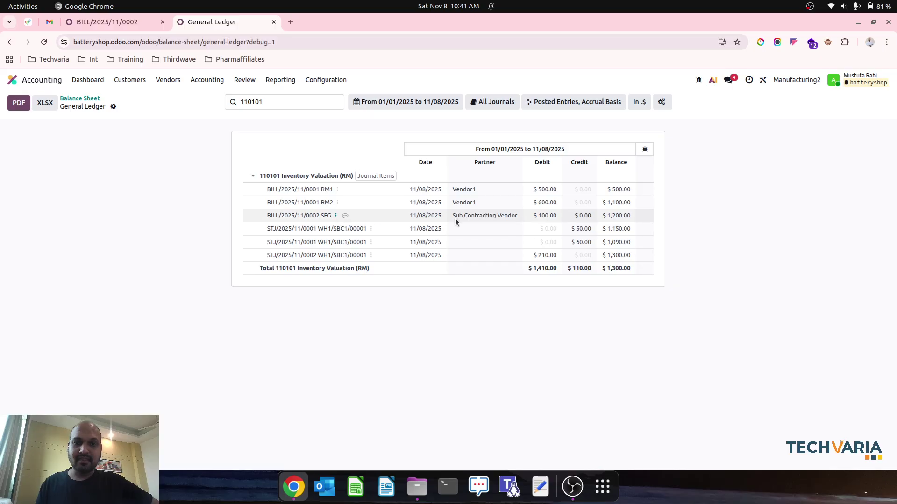
Examine the 110101 Inventory Valuation (RM) ledger entries, and open the Profit and Loss report
click(439, 332)
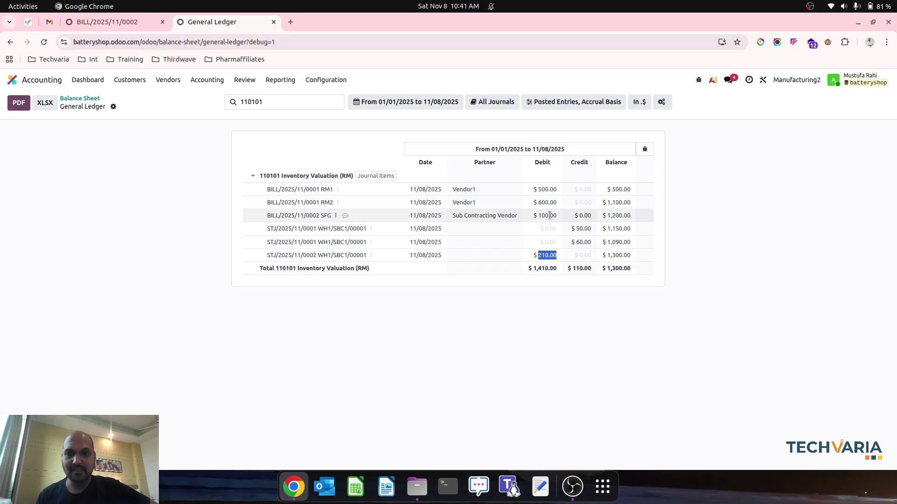
click(281, 80)
click(307, 125)
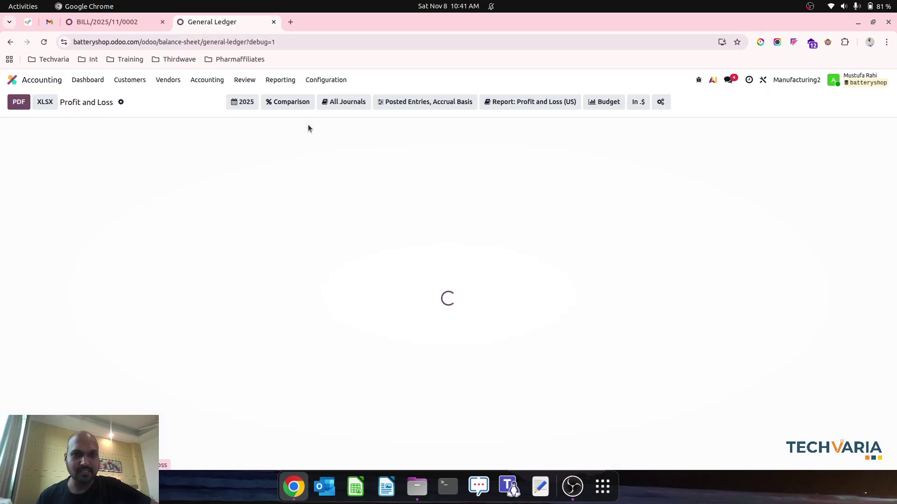
Examine the general ledger entries of 110400 Cost of Production from the Balance Sheet, and return to the Balance Sheet
click(280, 80)
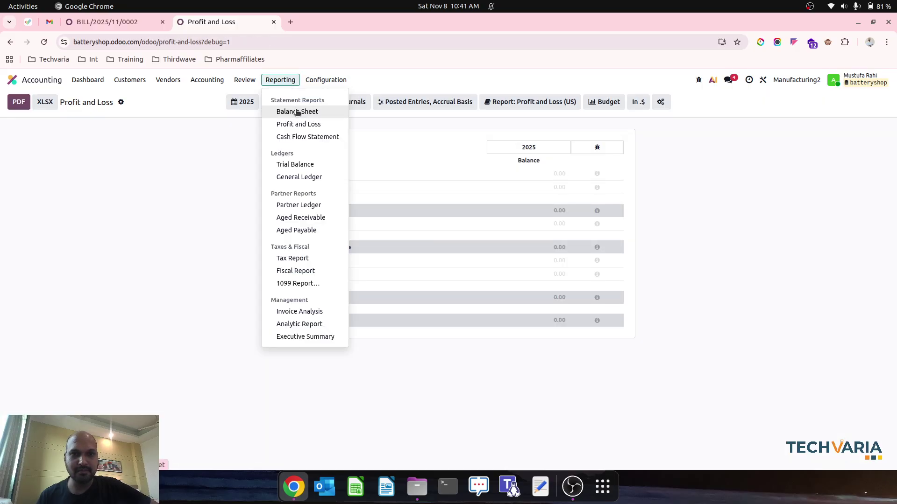
click(289, 113)
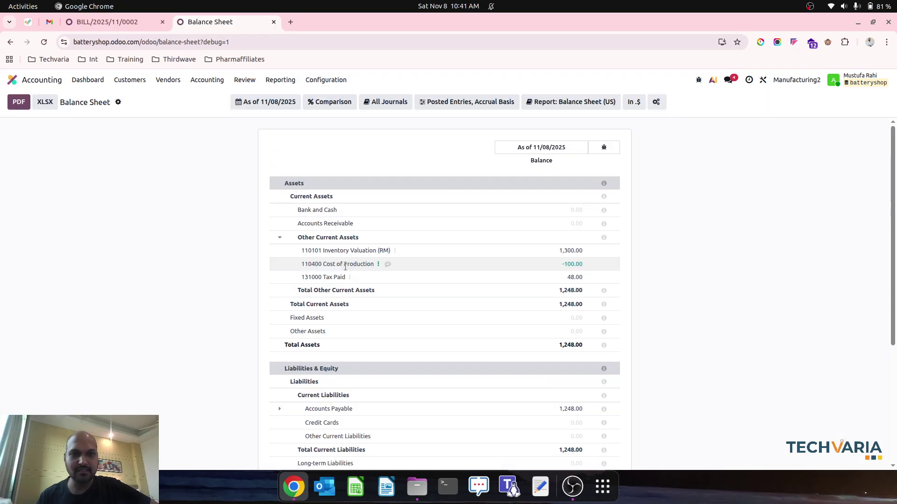
click(378, 265)
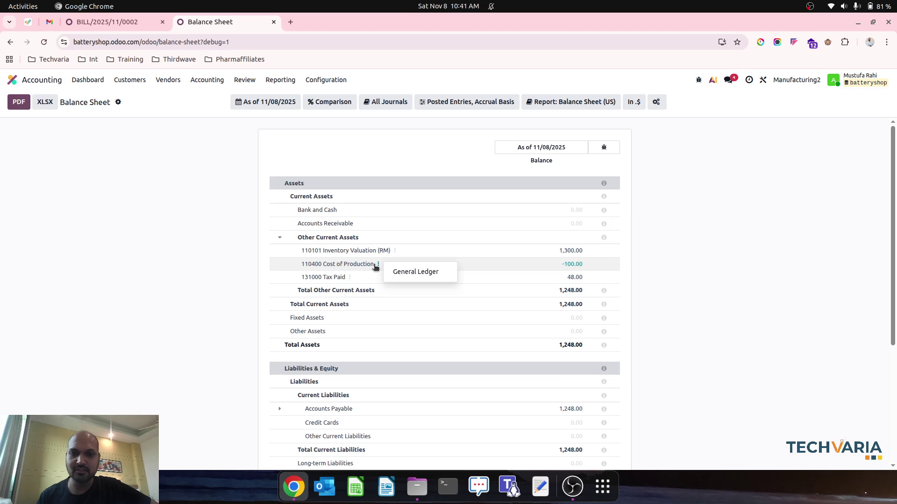
click(391, 268)
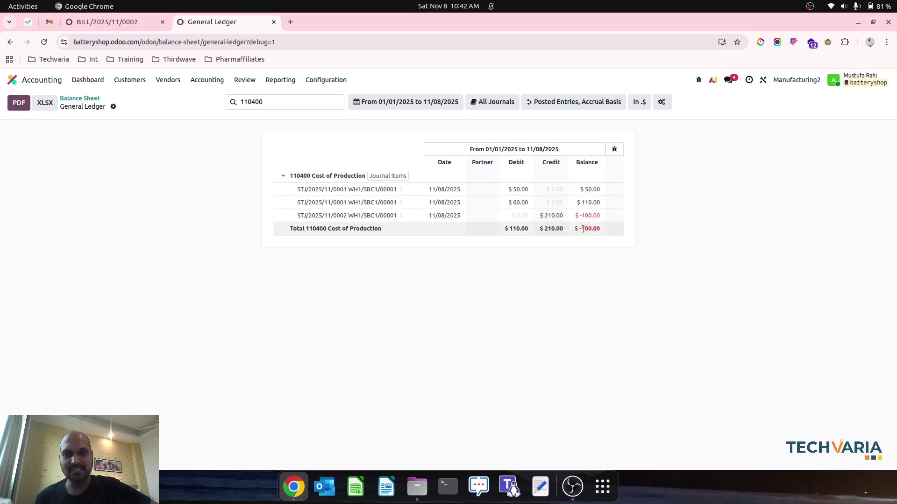
click(273, 80)
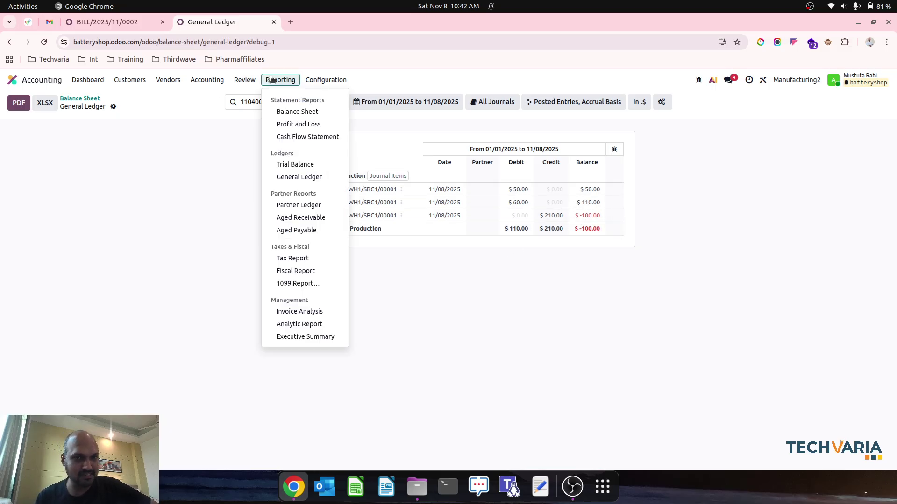
click(287, 111)
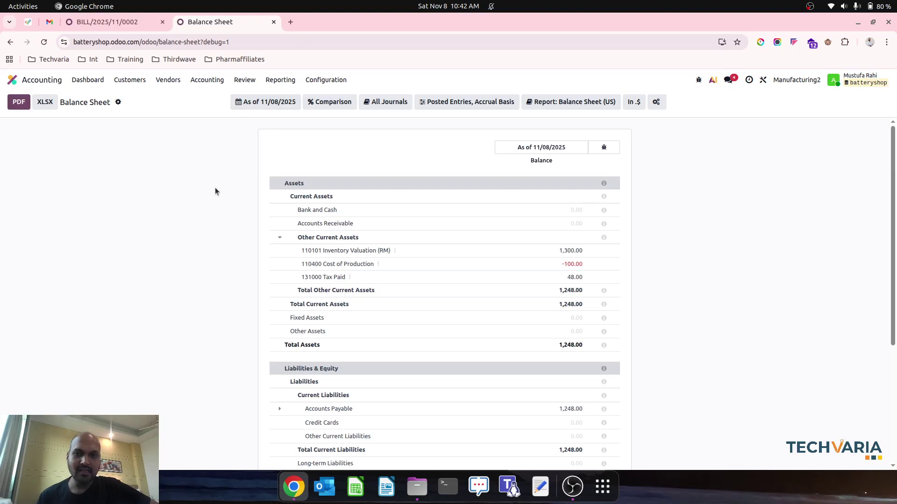
Open the Finished Goods1 manufacturing order, review its components, and produce the full quantity
click(100, 22)
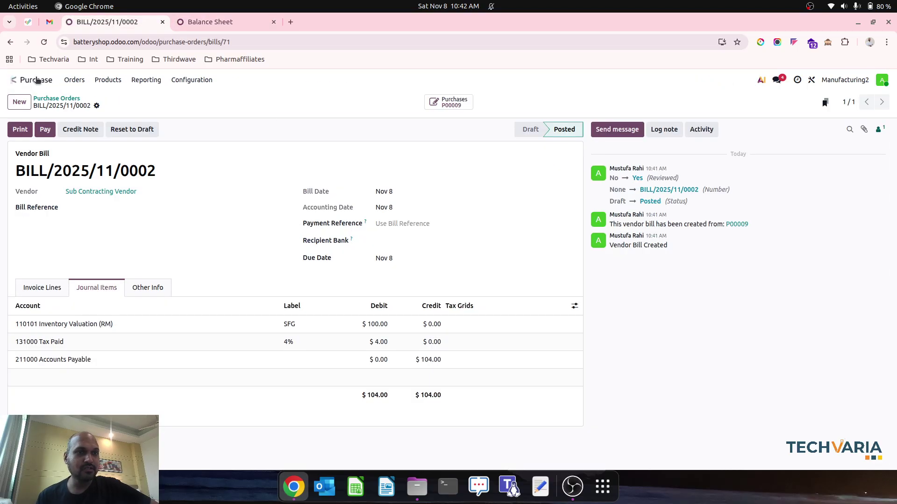
click(9, 79)
click(538, 292)
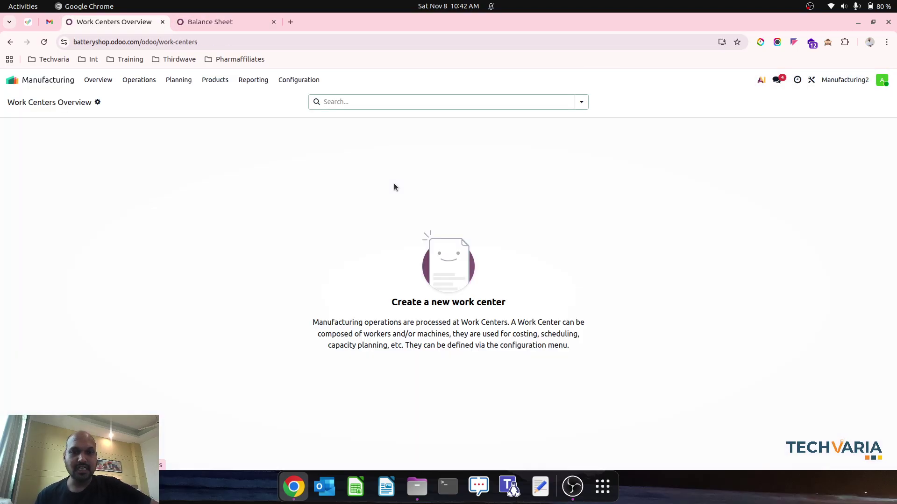
click(150, 82)
click(160, 100)
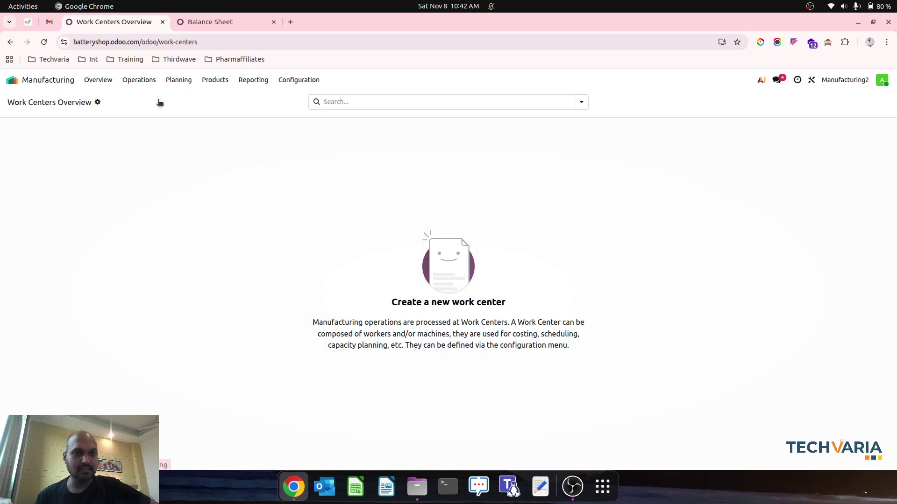
click(209, 144)
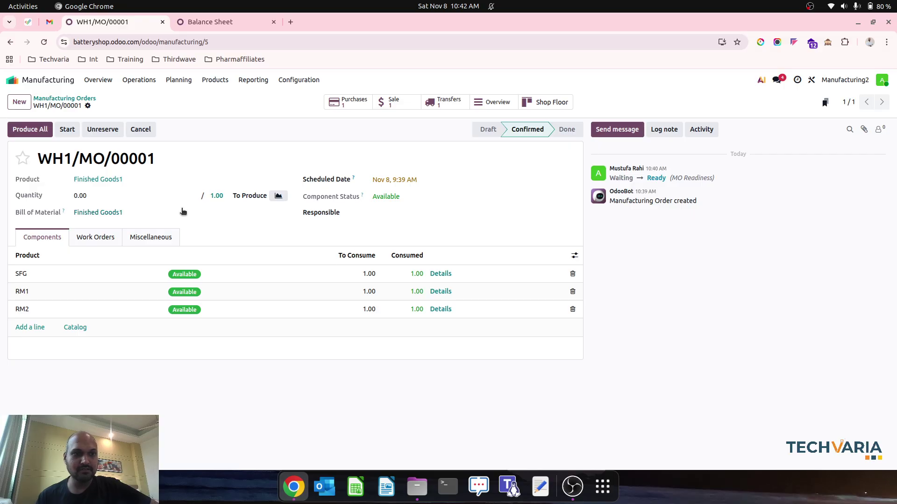
click(96, 237)
click(42, 237)
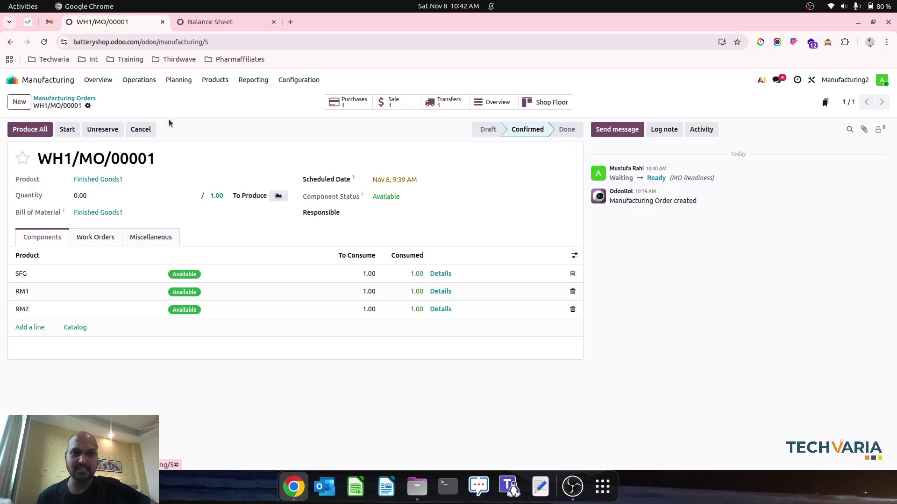
click(29, 129)
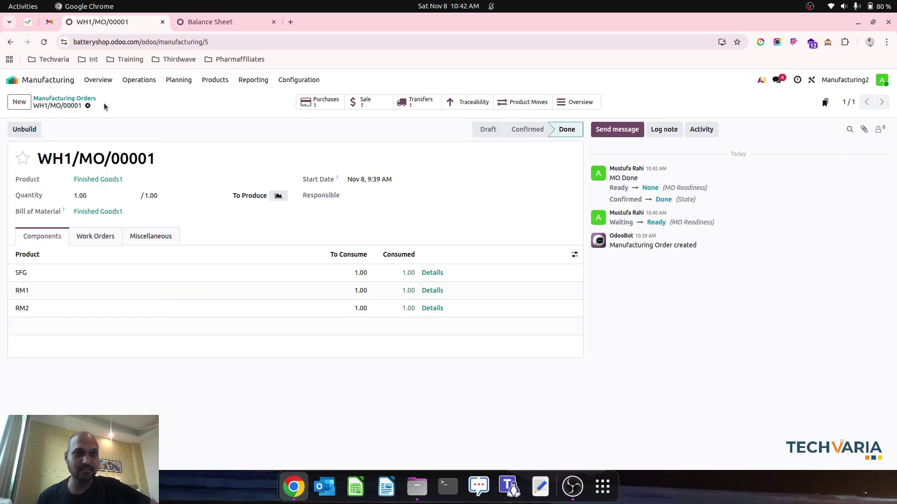
click(70, 98)
Reload the Balance Sheet and examine the 110100 Inventory Valuation (FG) ledger and the journal entry behind its manufacturing order line
click(209, 22)
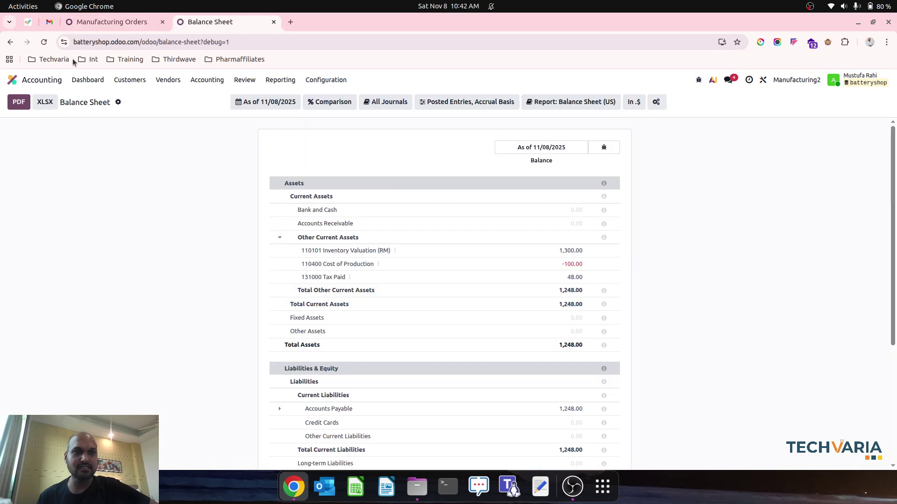
click(43, 42)
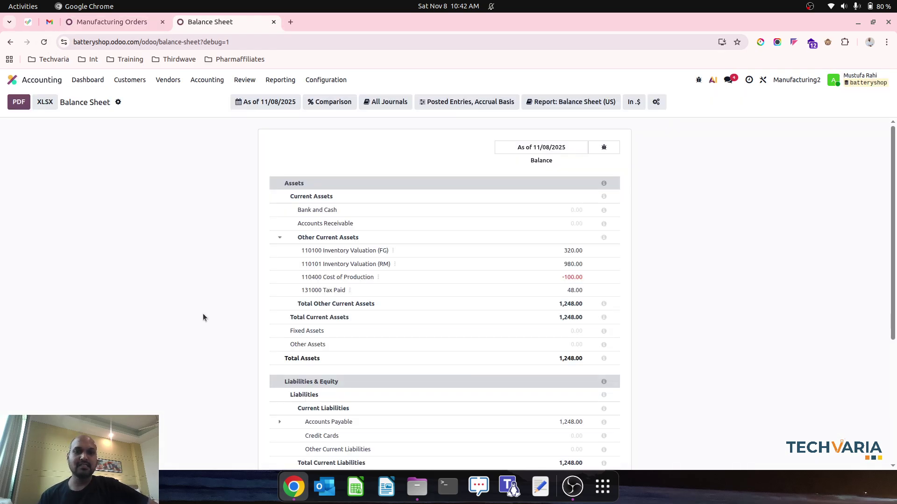
click(394, 251)
click(413, 260)
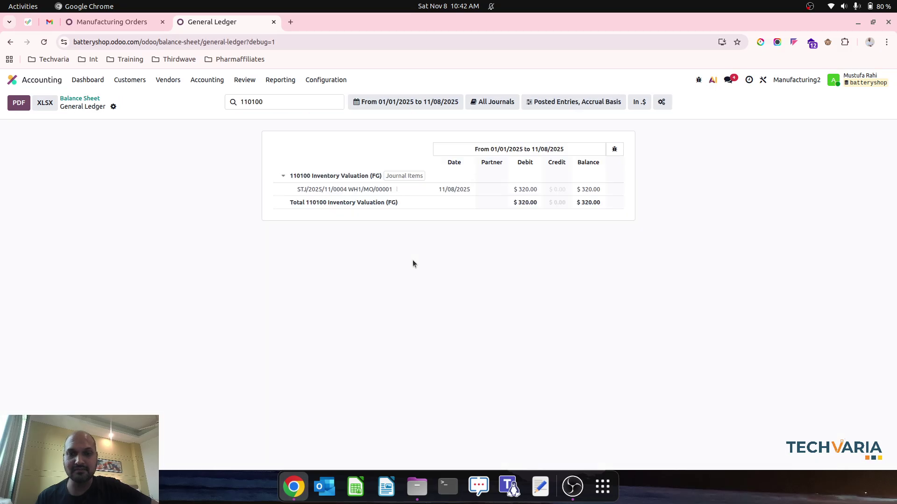
click(396, 190)
click(428, 196)
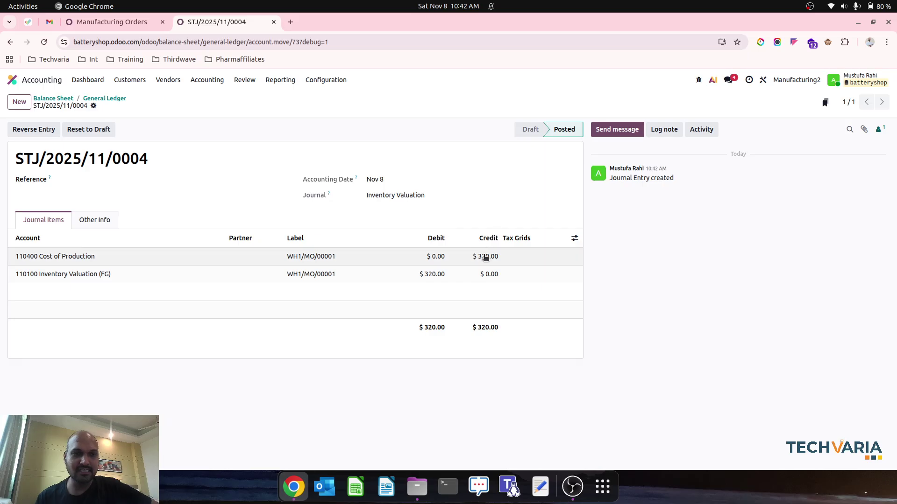
click(101, 98)
click(82, 98)
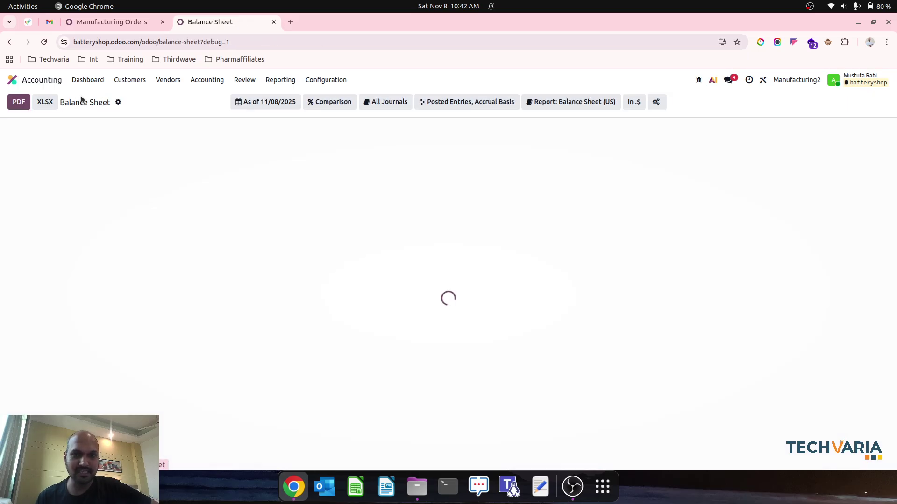
Examine the general ledger entries of 110101 Inventory Valuation (RM) for the component consumption, and return to the Balance Sheet
click(394, 264)
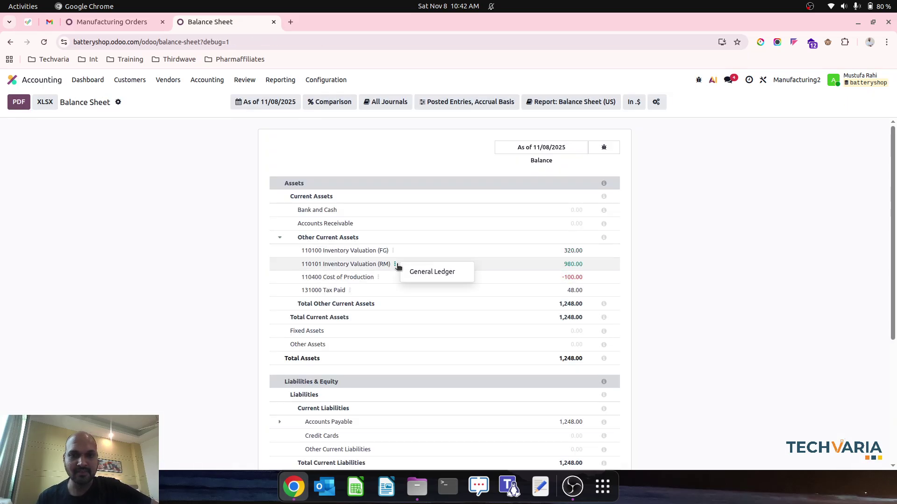
click(407, 271)
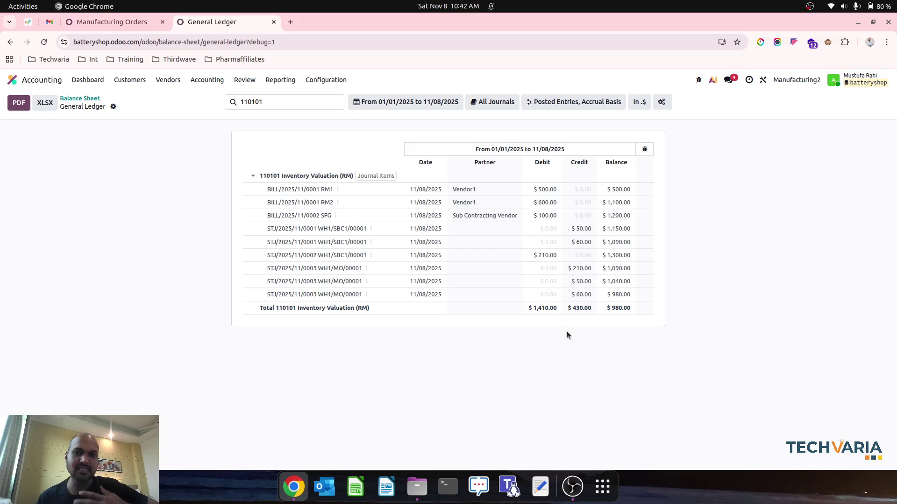
click(80, 99)
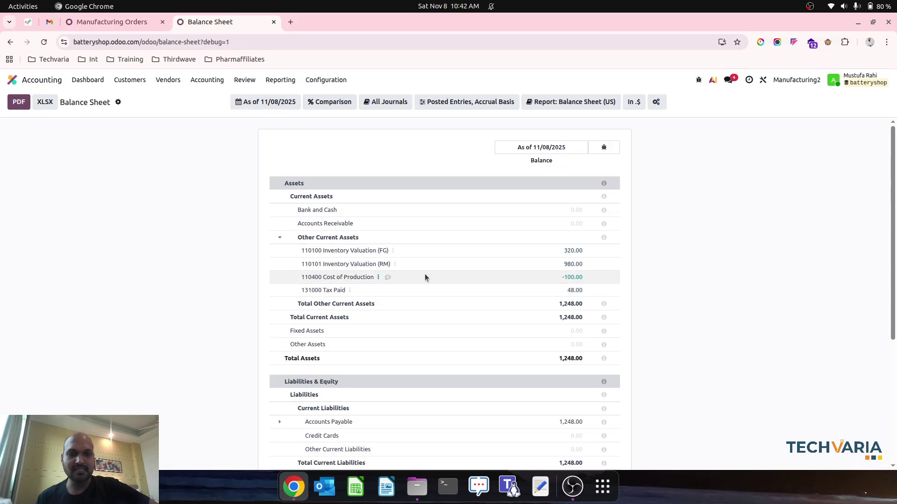
Check the Profit and Loss report, and review the Stock Valuation report after production
click(276, 80)
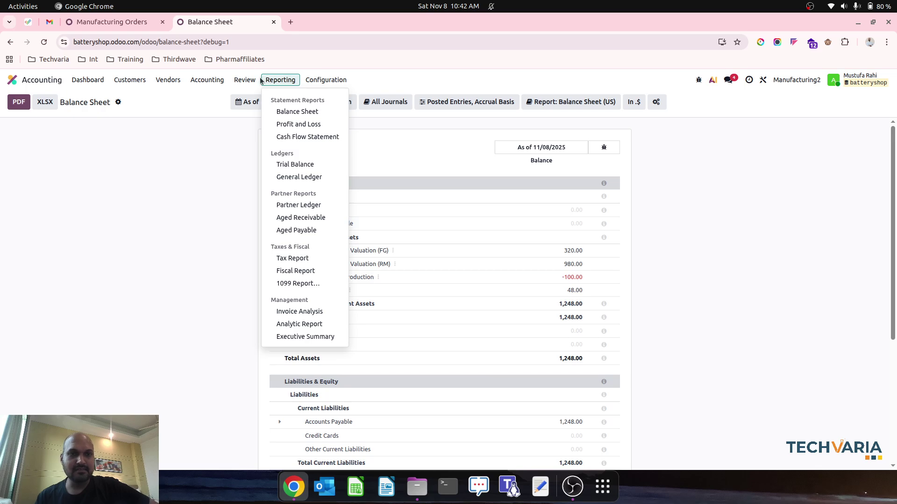
click(292, 125)
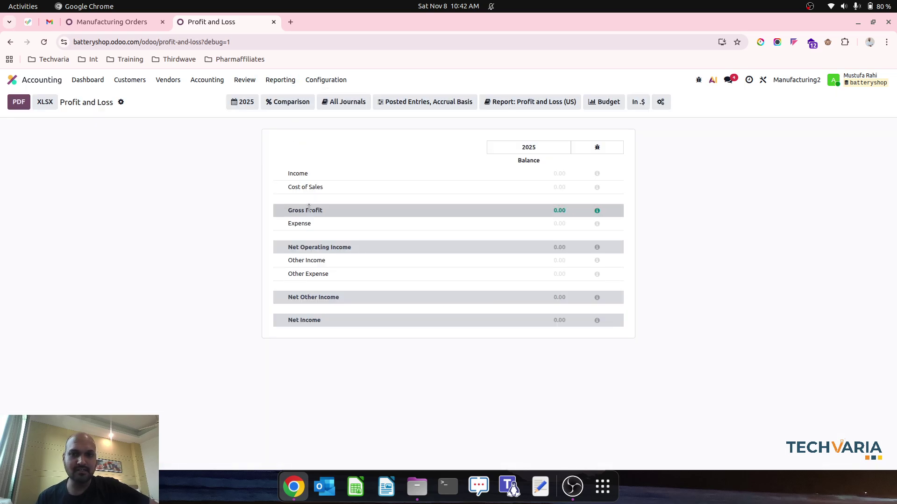
click(284, 80)
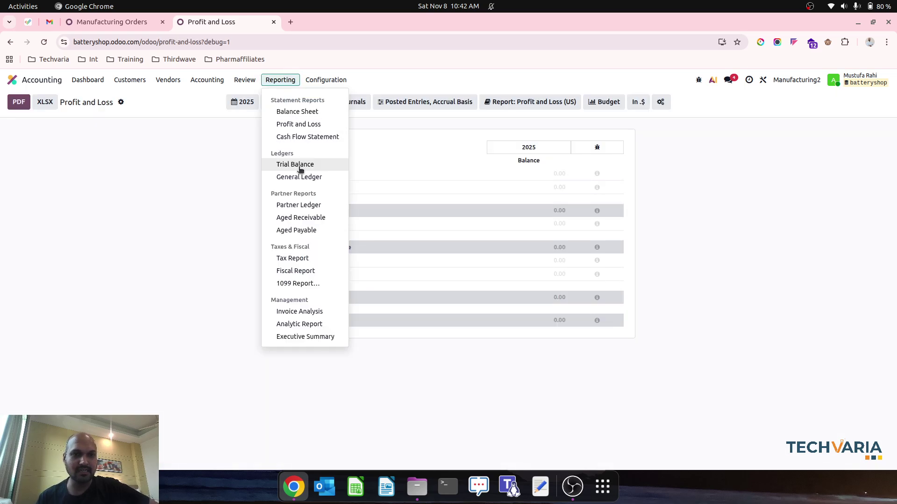
click(248, 80)
click(275, 192)
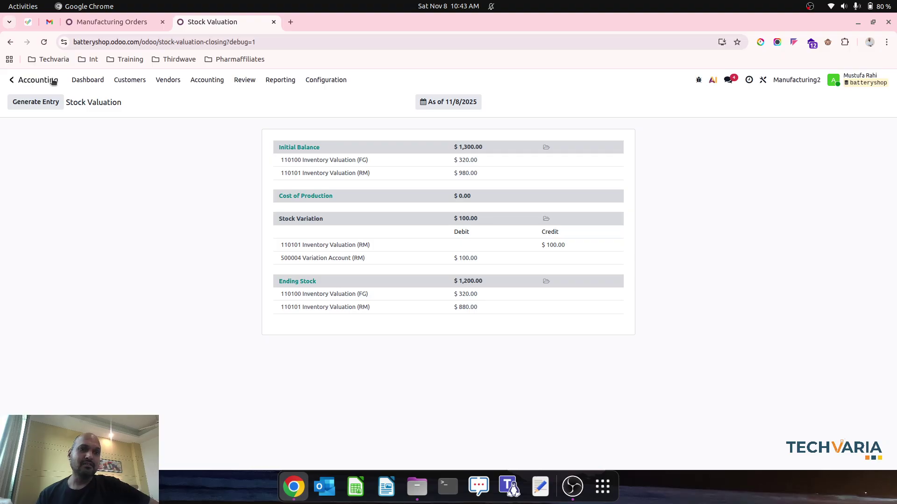
Validate the Finished Goods1 delivery of the Customer2 sales order, and return to the sales order
click(12, 80)
click(360, 229)
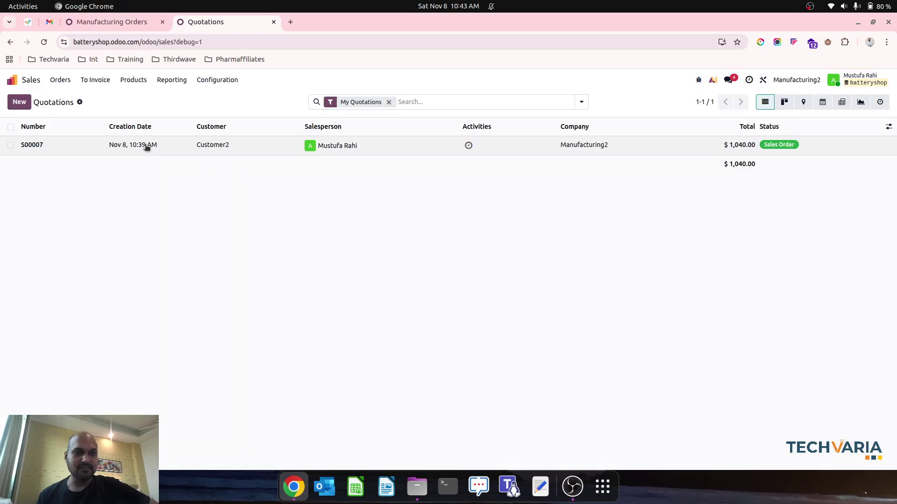
click(145, 146)
click(390, 104)
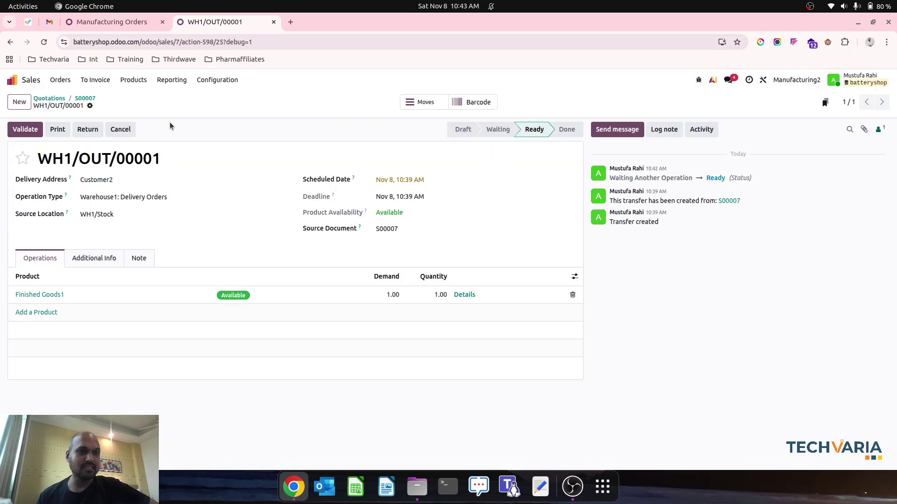
click(25, 129)
click(86, 99)
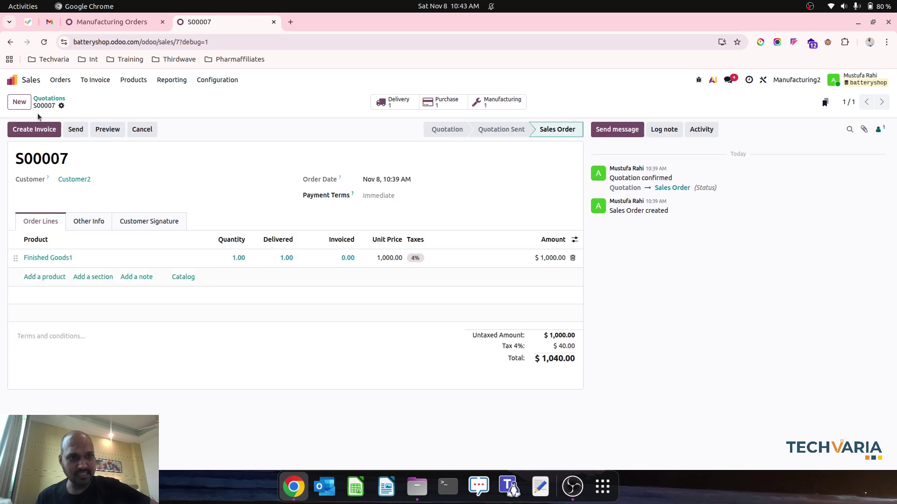
Create a regular invoice from the Customer2 sales order, display its journal items, and confirm it
click(34, 130)
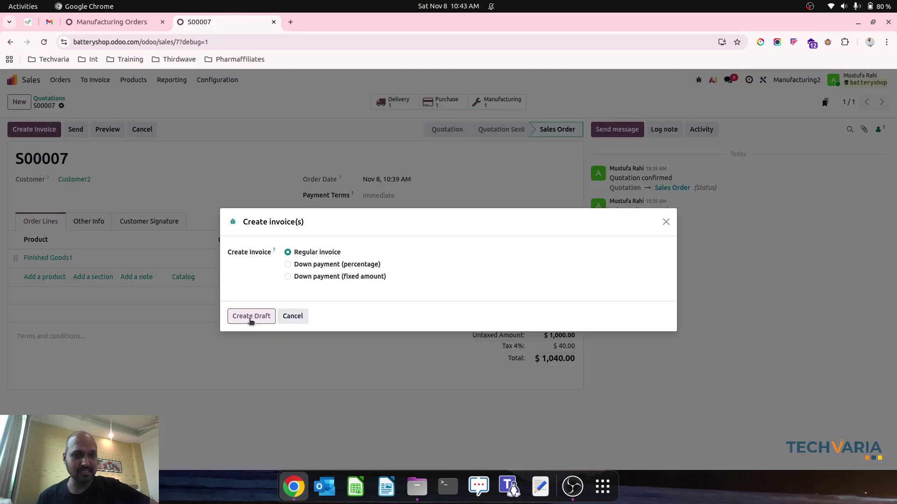
click(249, 318)
click(103, 253)
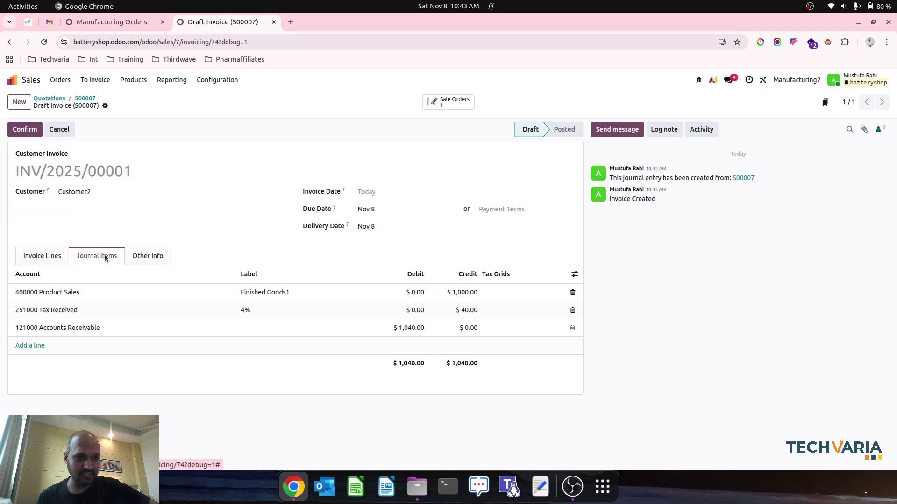
click(25, 129)
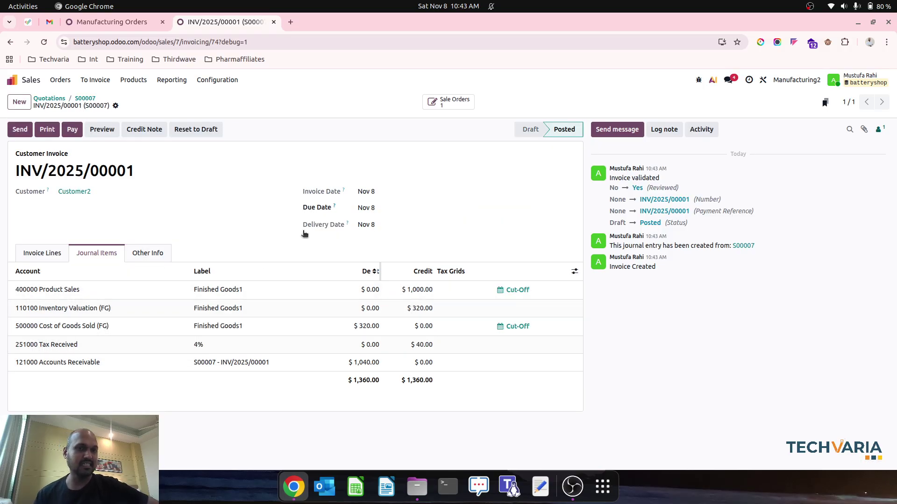
Open the Accounting Balance Sheet in the Manufacturing Orders browser tab to check the effect of the customer invoice
click(124, 23)
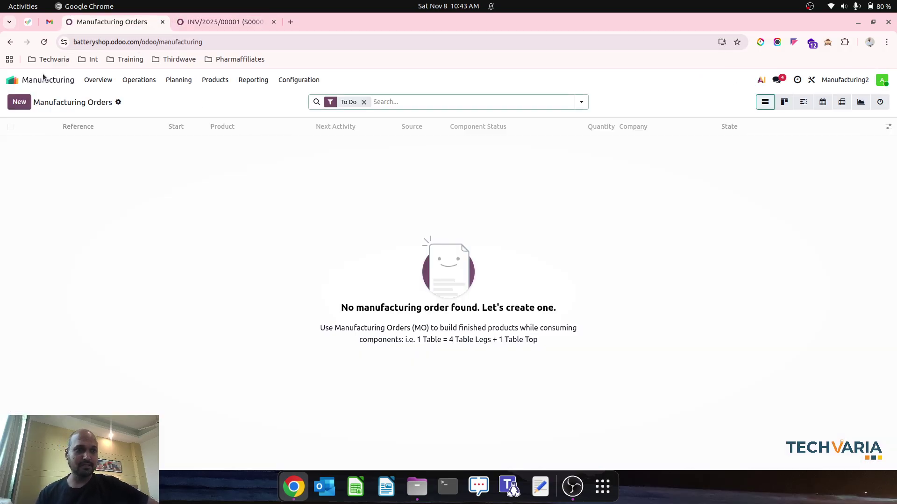
click(11, 80)
click(543, 221)
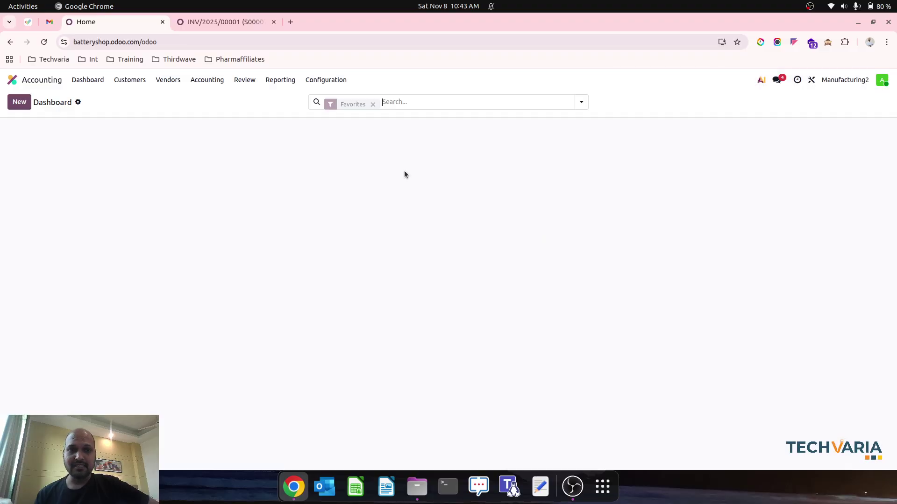
click(281, 80)
click(288, 111)
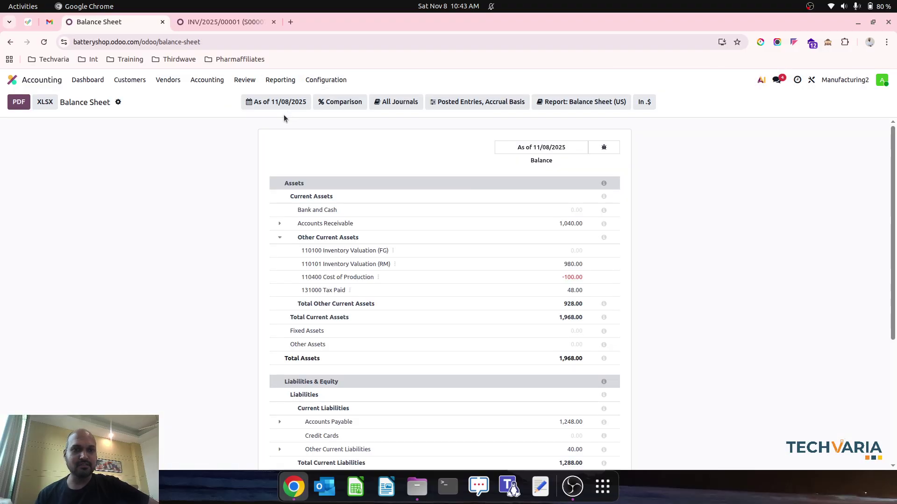
Examine the subcontracting bill debit in the 110101 Inventory Valuation (RM) general ledger, and open the Stock Valuation report
click(394, 265)
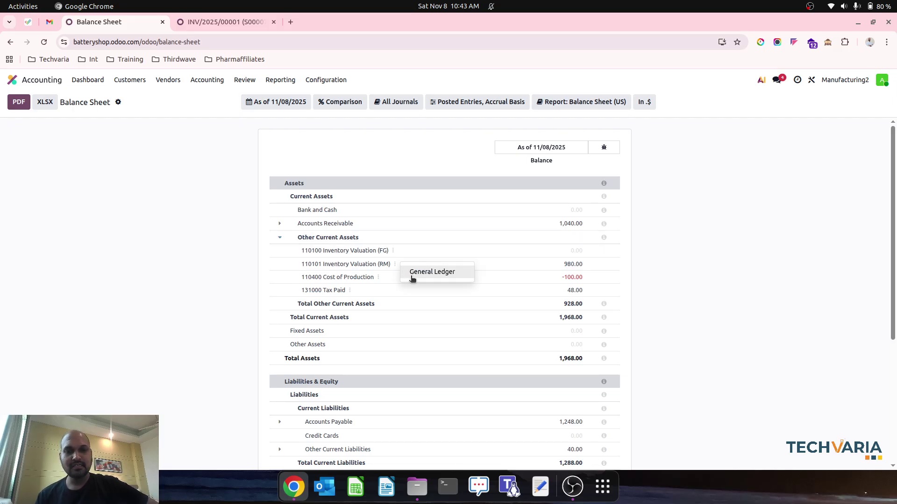
click(420, 272)
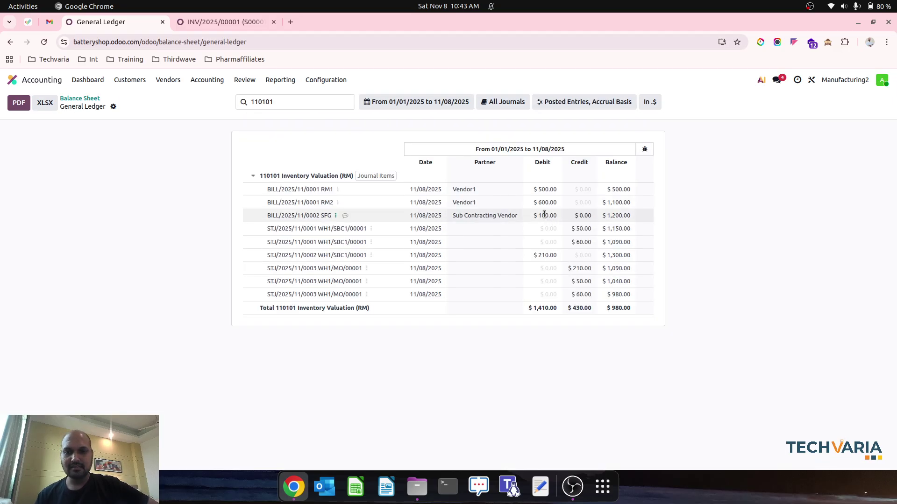
double_click(544, 215)
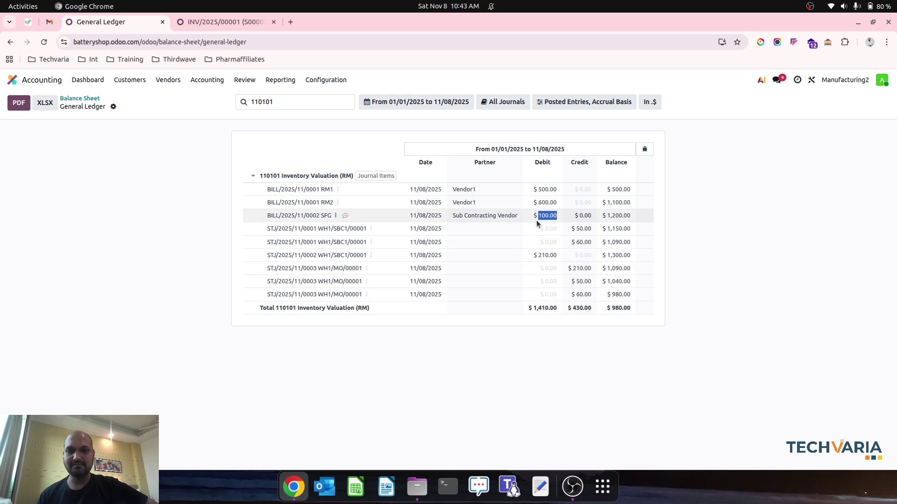
click(248, 81)
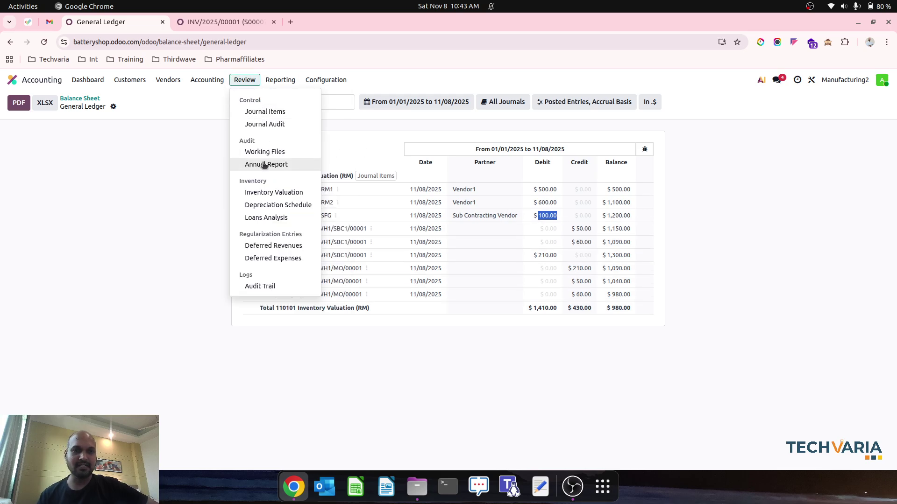
click(274, 192)
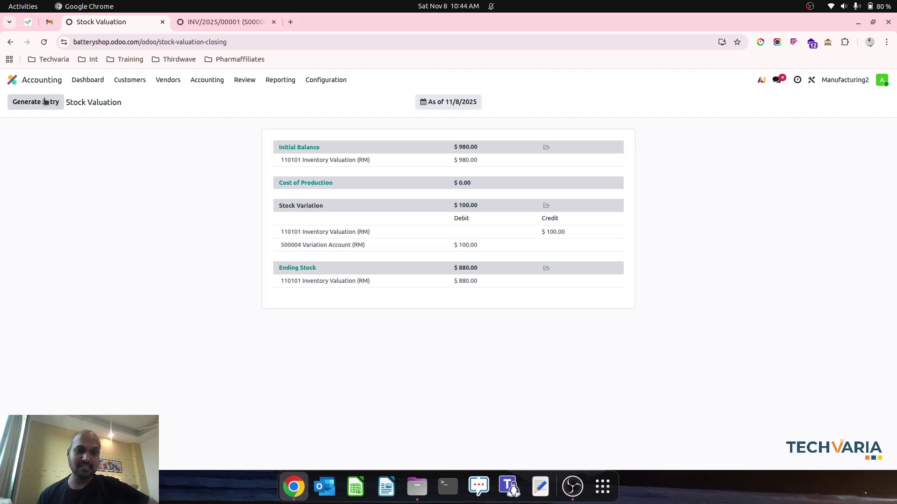
Check the 110400 Cost of Production account on the Balance Sheet against the customer invoice's journal items in the other browser tab
click(277, 81)
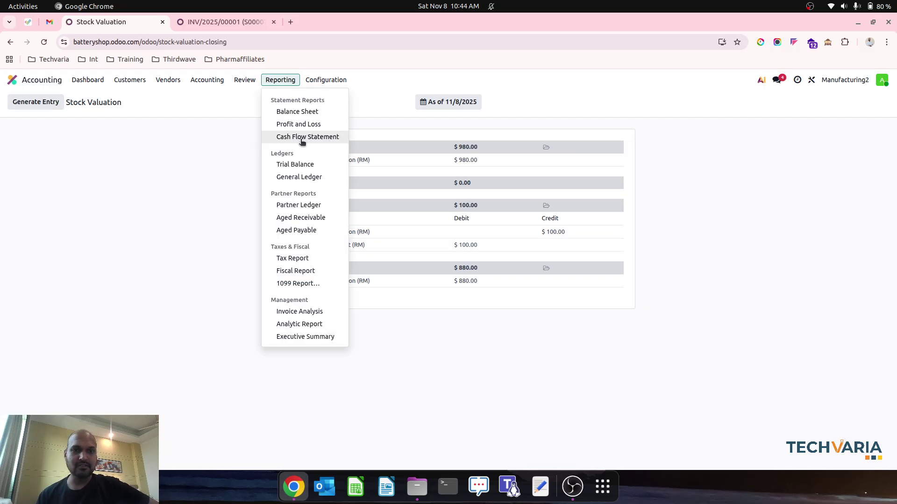
click(312, 113)
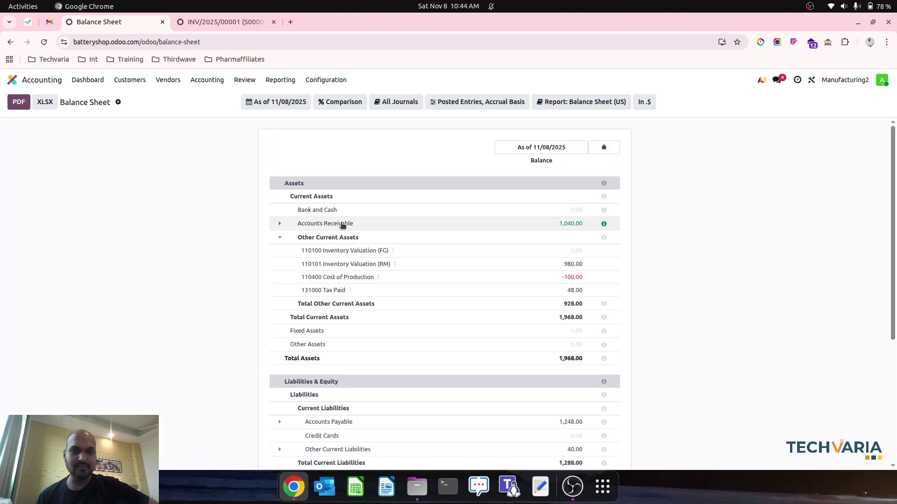
click(378, 278)
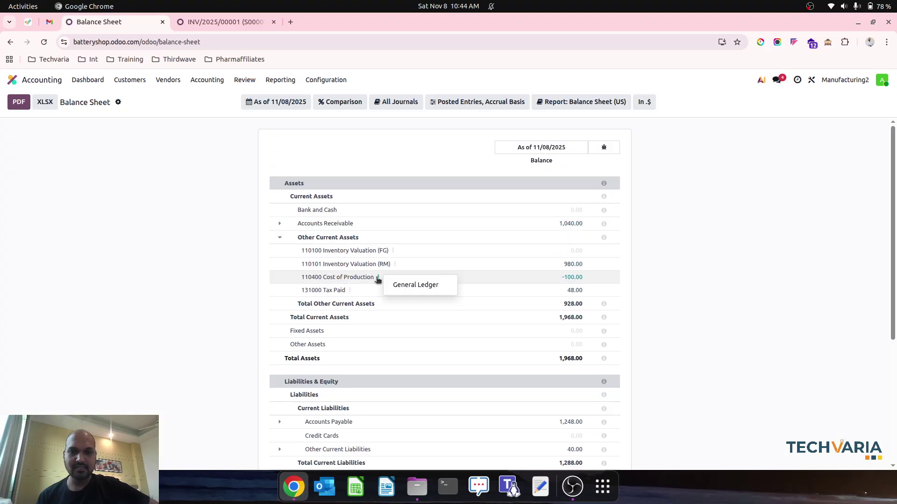
click(205, 21)
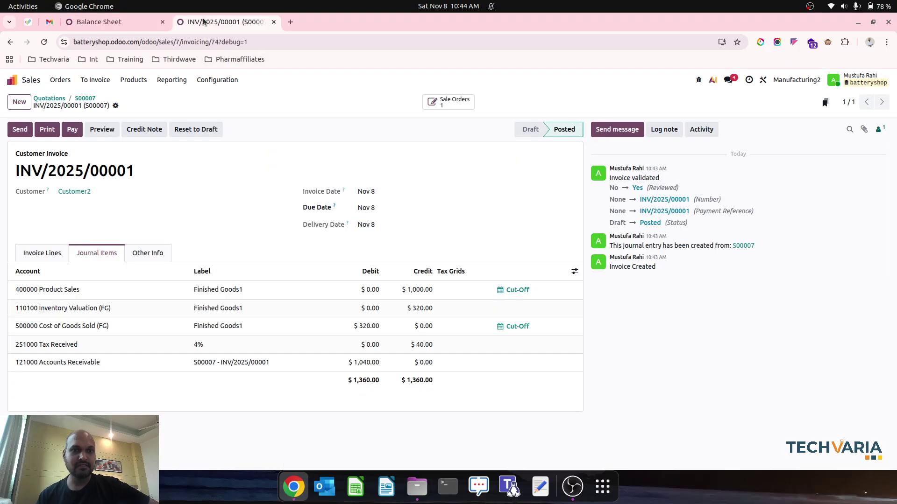
click(122, 17)
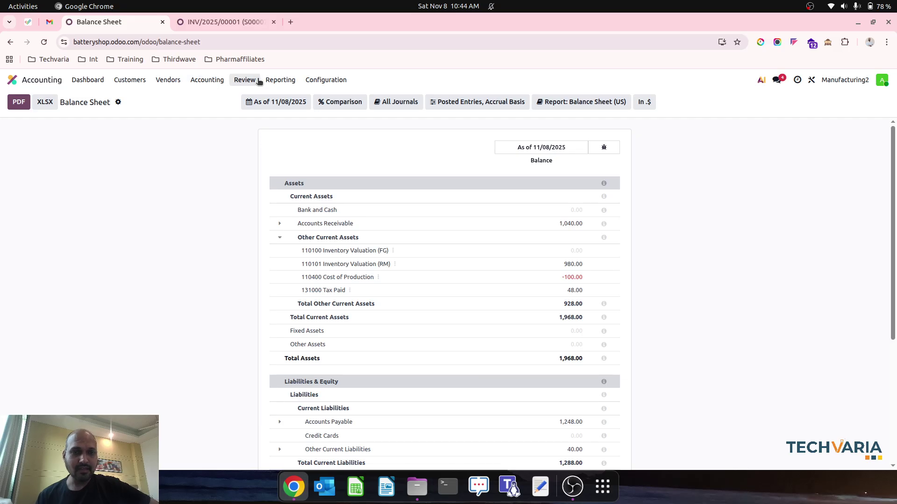
Generate the stock closing journal entry from the Stock Valuation report
click(242, 80)
click(265, 192)
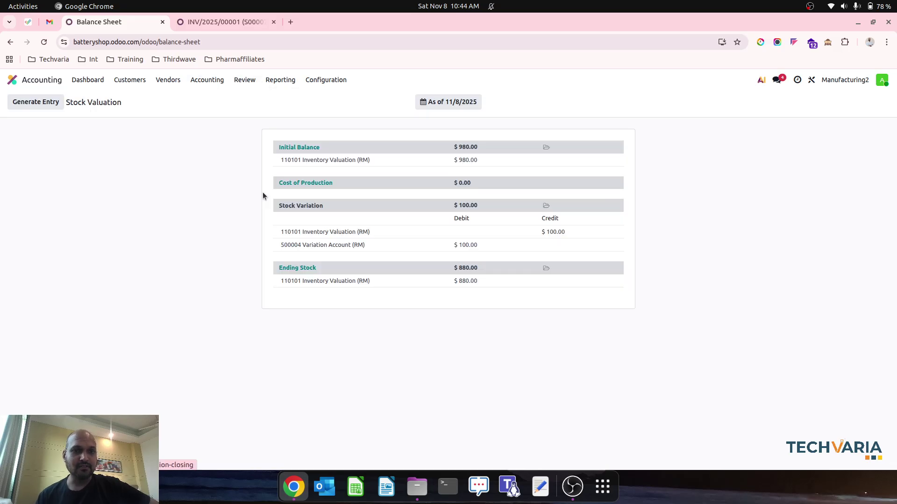
click(47, 103)
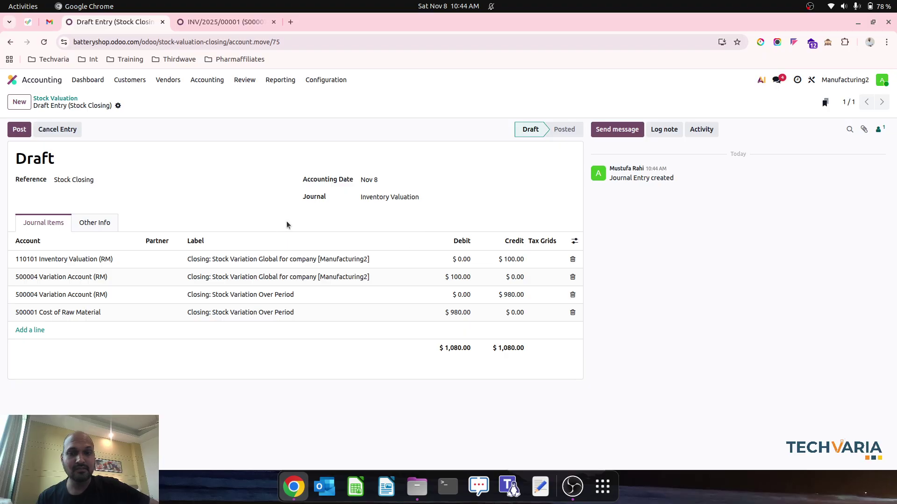
In the customer invoice's browser tab, open the Accounting Balance Sheet and drill into the general ledger of 110400 Cost of Production
click(219, 22)
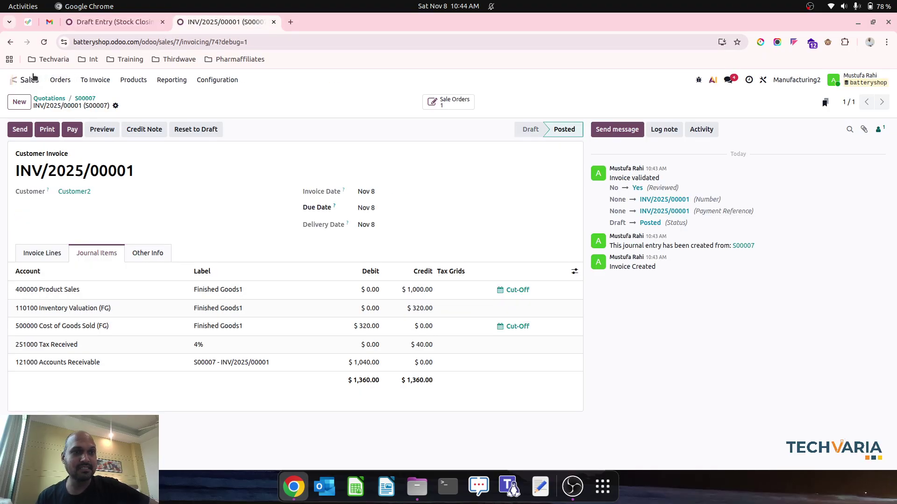
click(12, 79)
click(544, 219)
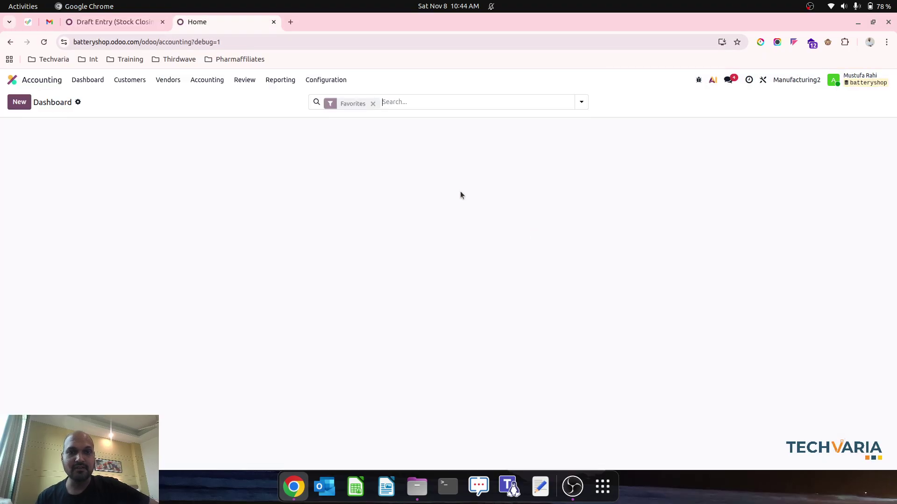
click(280, 81)
click(291, 111)
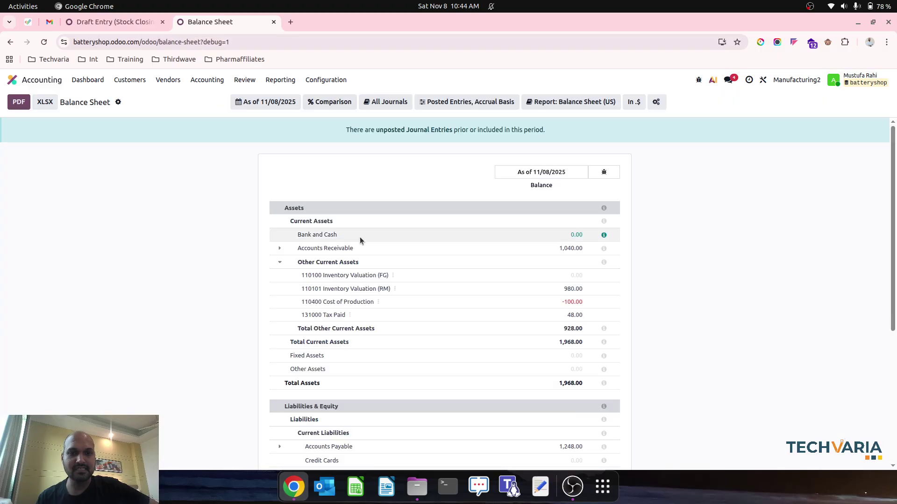
click(379, 302)
click(401, 310)
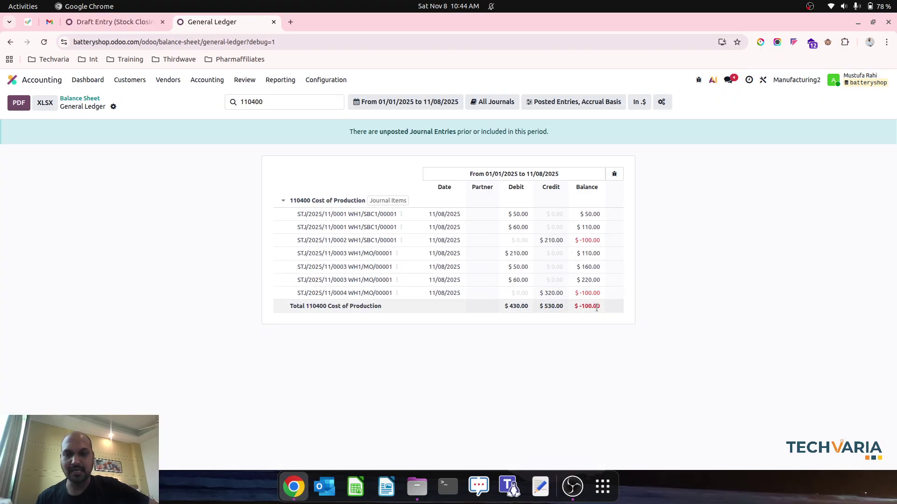
Compare the draft Stock Closing entry's 110101 Inventory Valuation (RM) line with the Cost of Production general ledger
click(121, 23)
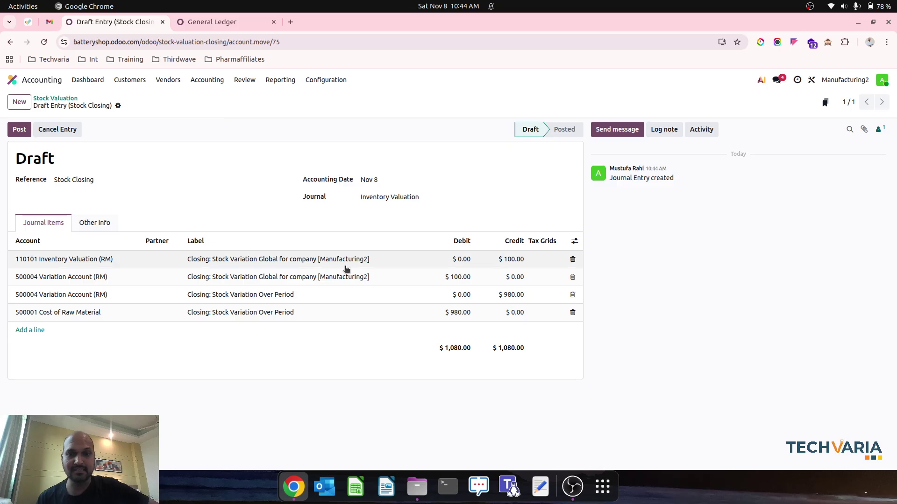
drag(345, 274, 174, 226)
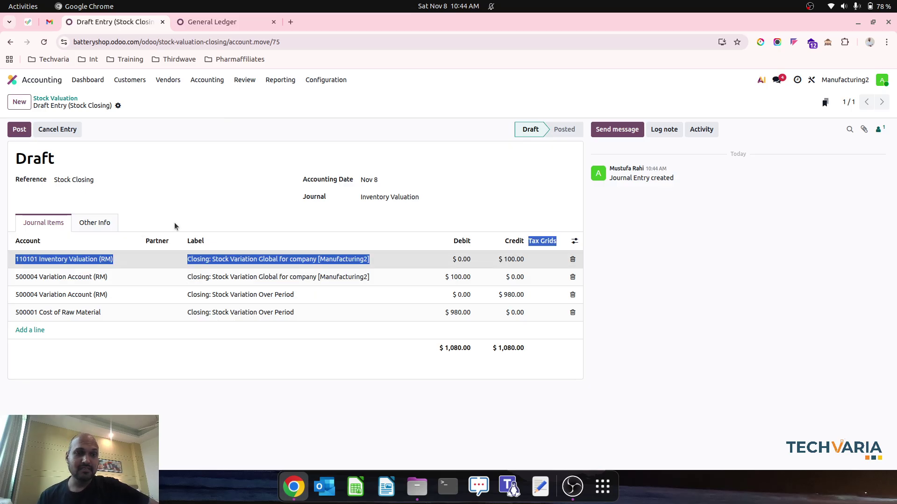
click(192, 211)
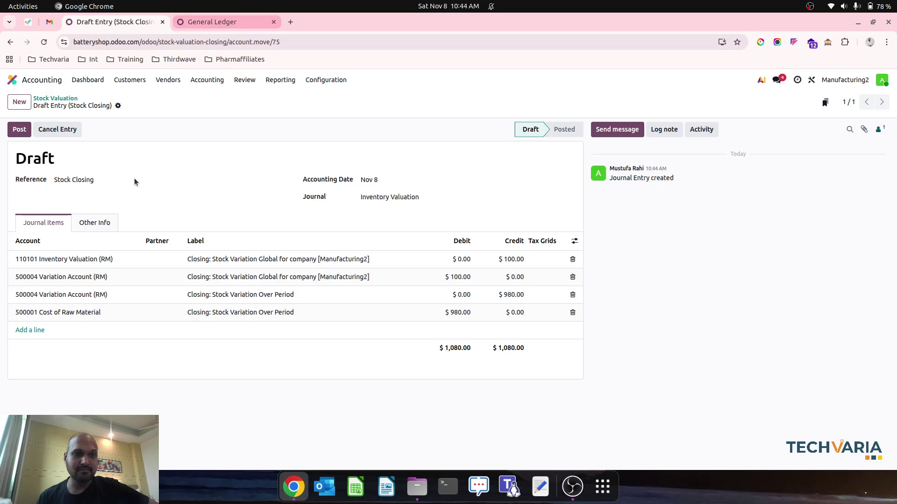
click(245, 22)
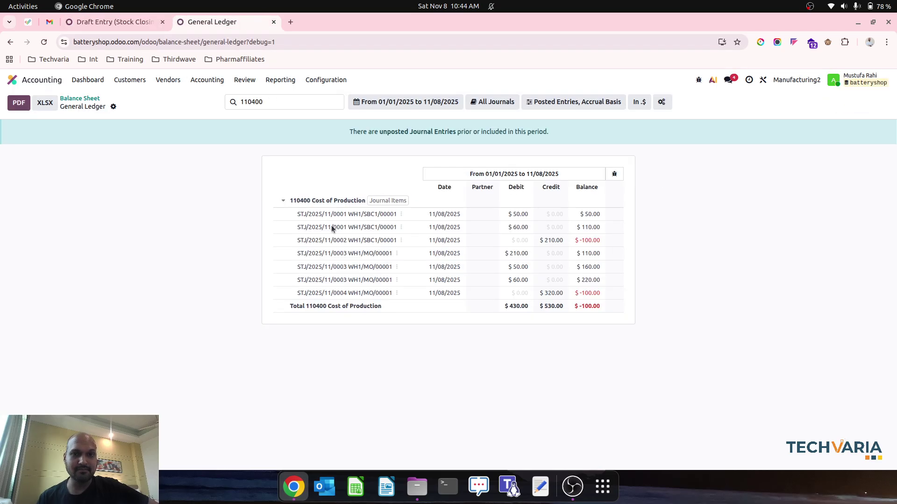
Open the 110101 Inventory Valuation (RM) general ledger from the Balance Sheet, and return to the draft Stock Closing entry
click(310, 202)
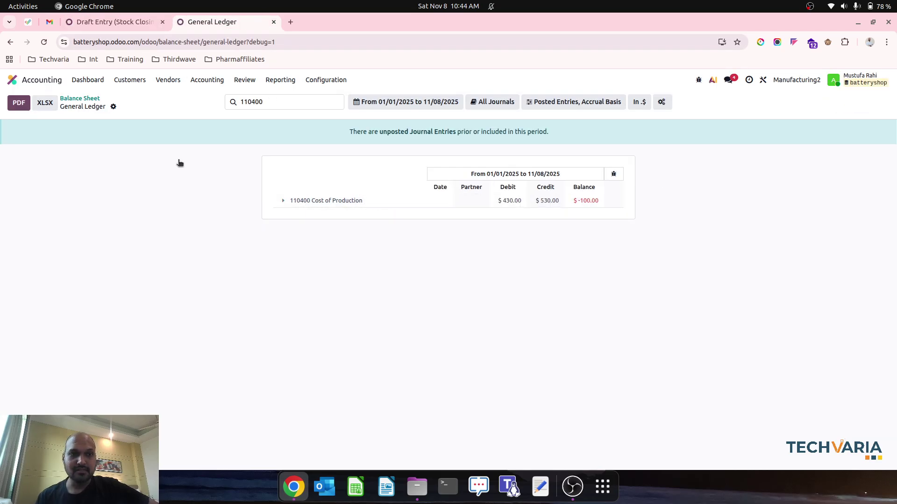
click(81, 99)
click(394, 289)
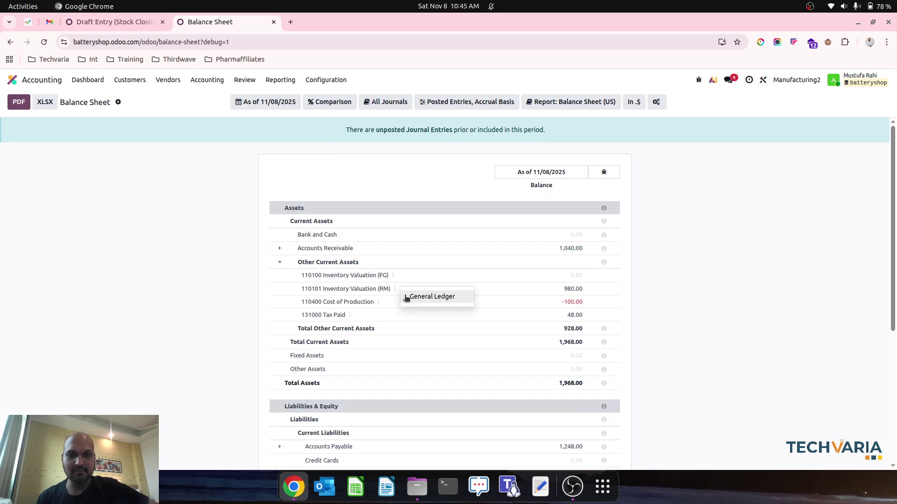
click(410, 297)
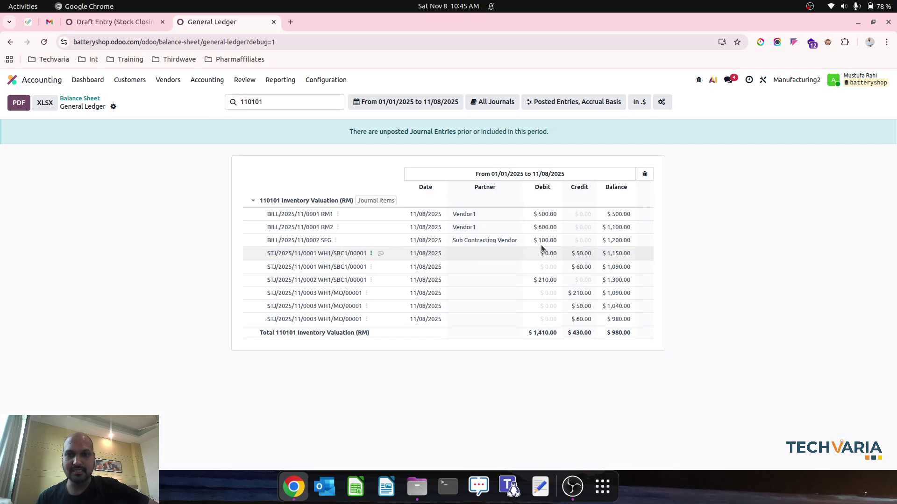
click(112, 21)
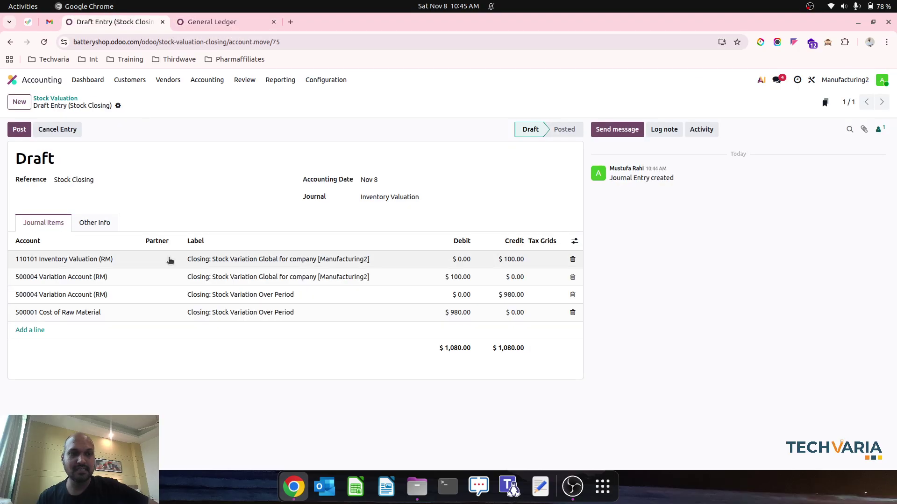
click(99, 260)
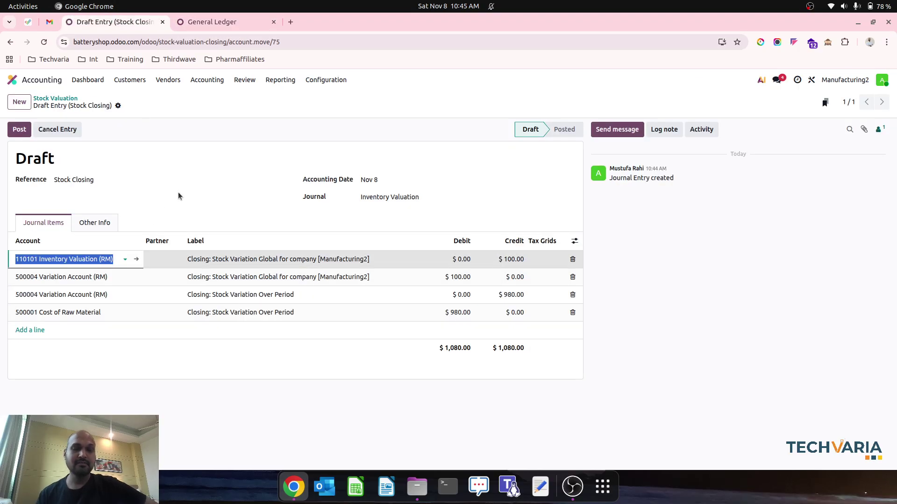
text(cos)
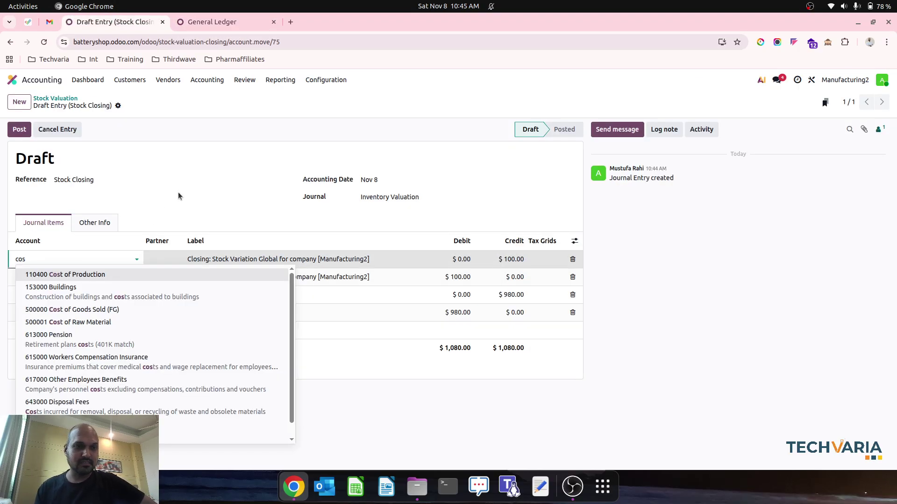
key(Return)
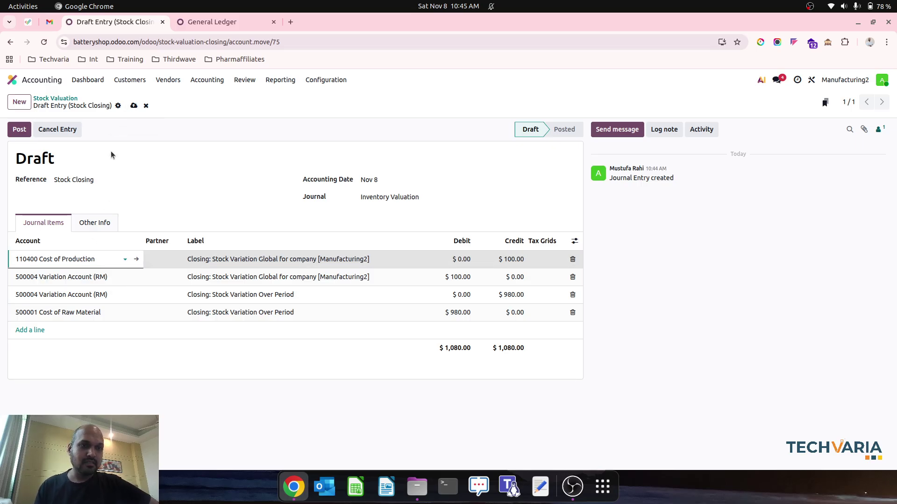
click(146, 106)
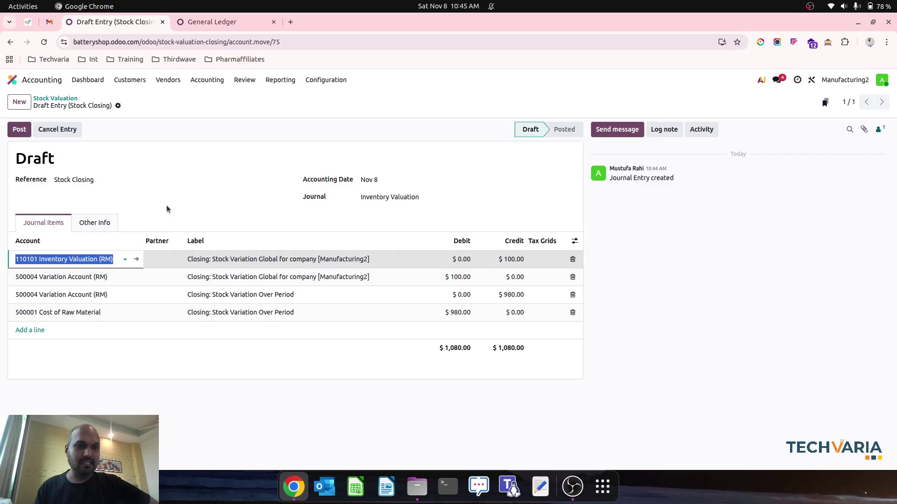
Change the account of the Stock Variation Global debit line to 110400 Cost of Production, save the Stock Closing entry and post it
click(82, 282)
click(116, 279)
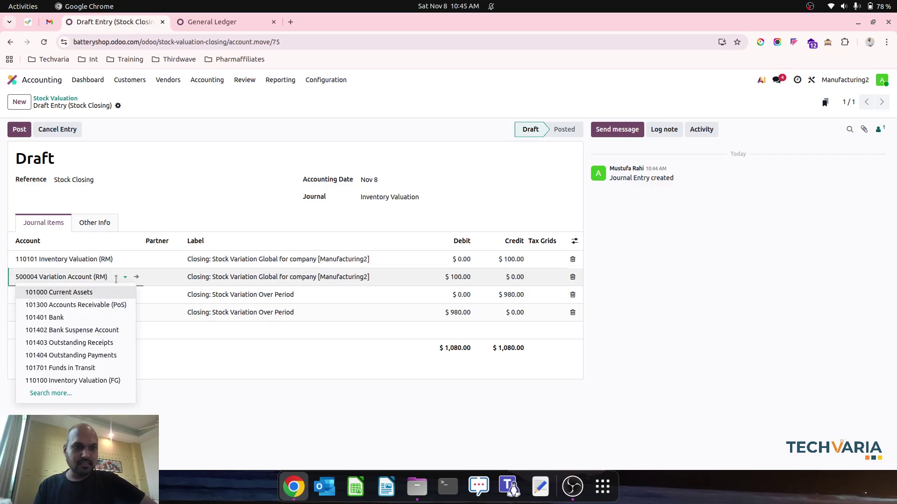
key(ctrl+a)
key(BackSpace)
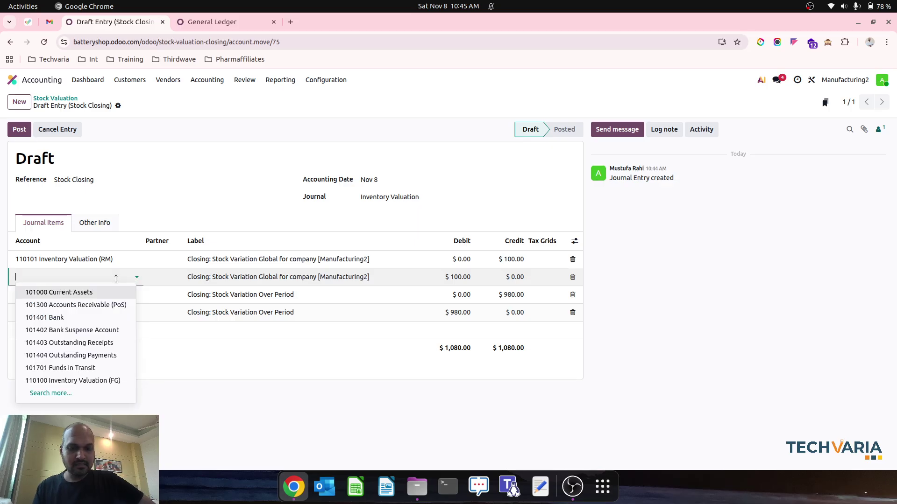
text(cos)
key(Return)
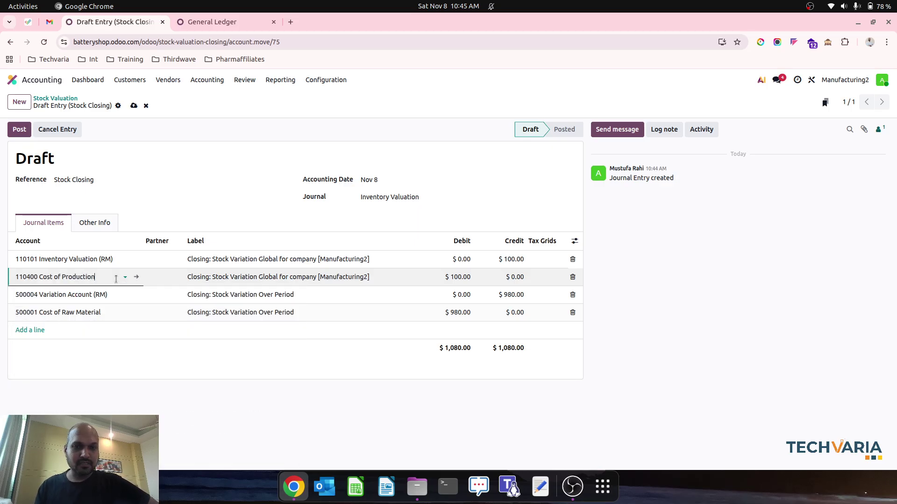
click(134, 105)
click(19, 130)
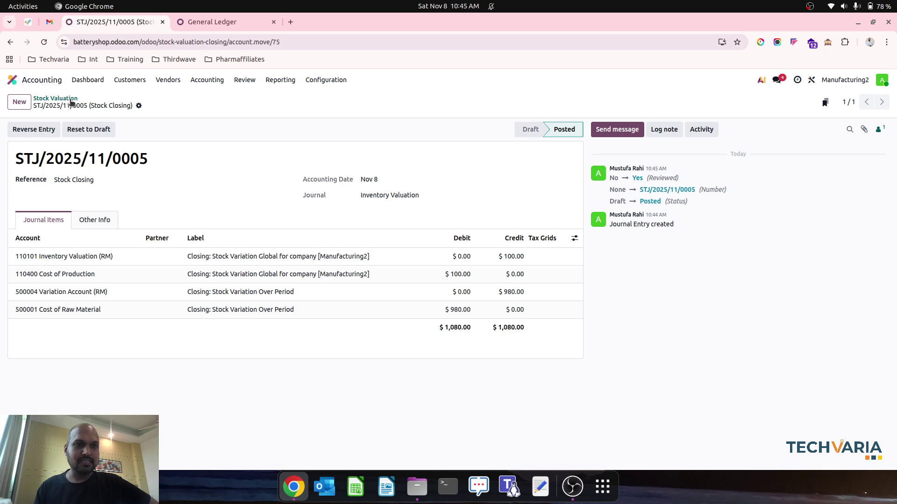
Return to the Stock Valuation report, and reopen the Balance Sheet in the General Ledger browser tab to check the closing entry's effect
click(55, 98)
click(210, 23)
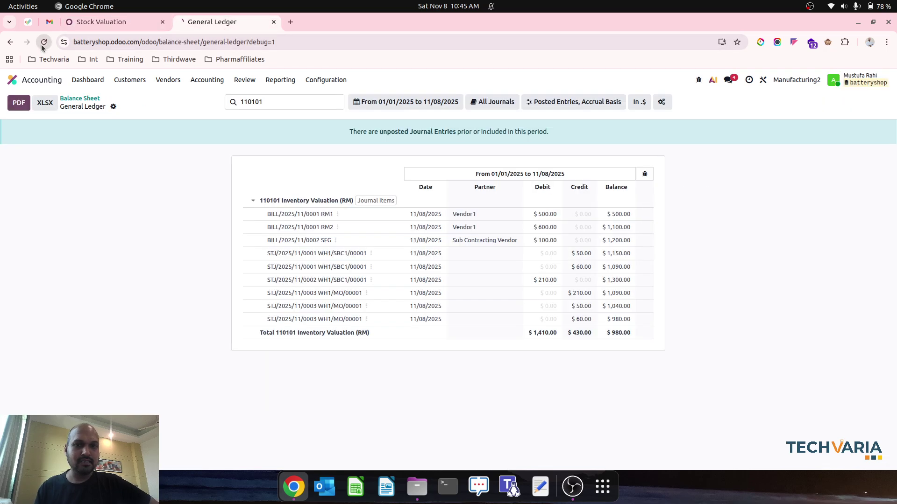
click(285, 85)
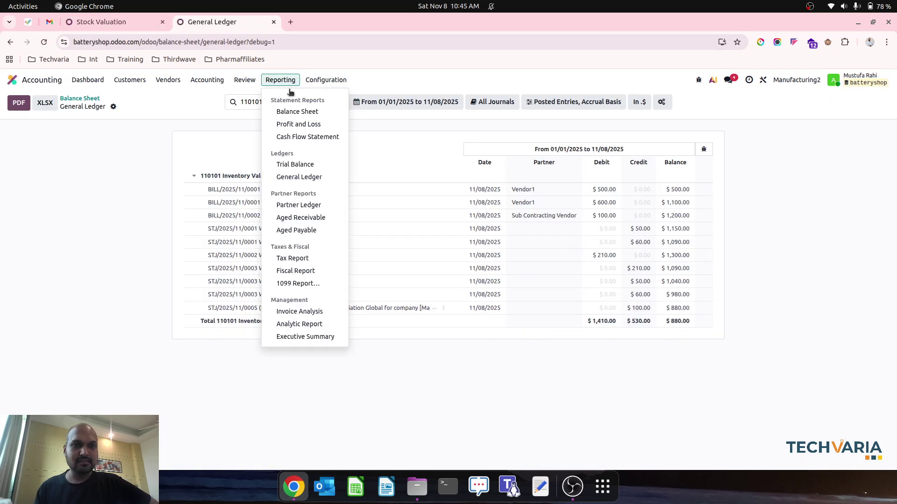
click(295, 111)
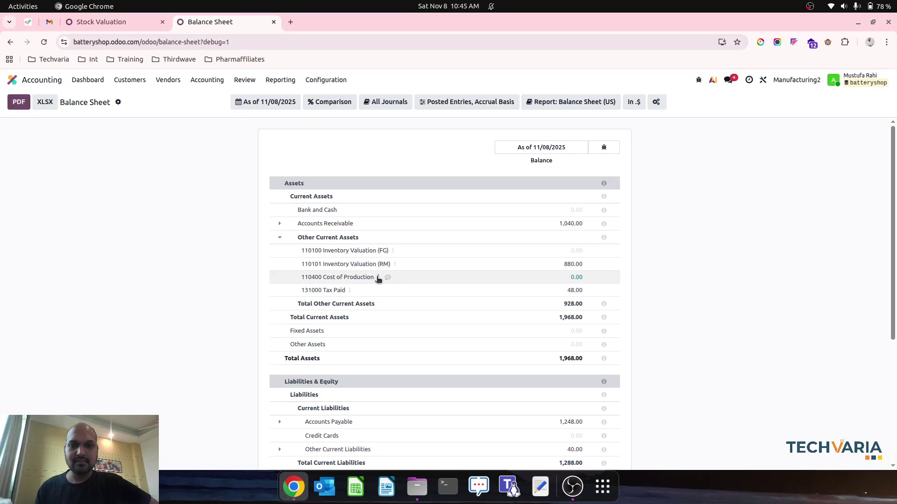
Review the 110101 Inventory Valuation (RM) general ledger from the Balance Sheet, and open the Stock Valuation report
click(394, 264)
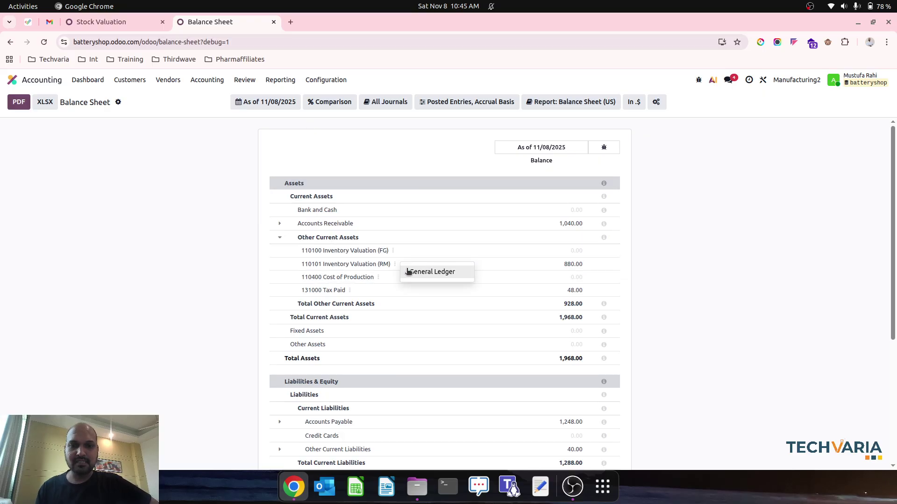
click(408, 269)
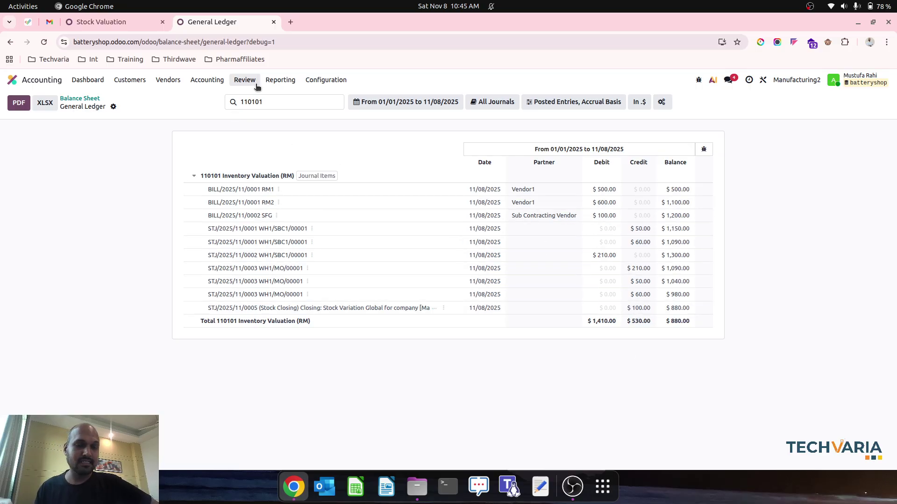
click(278, 82)
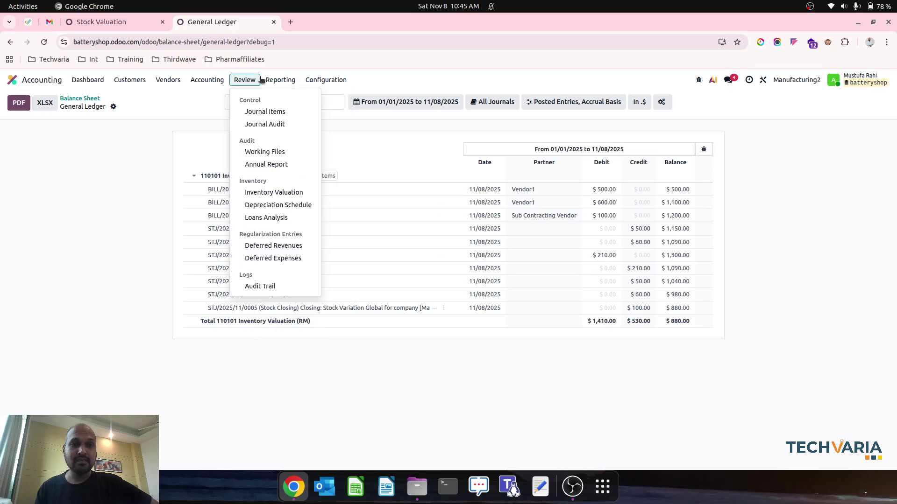
mouse_move(248, 82)
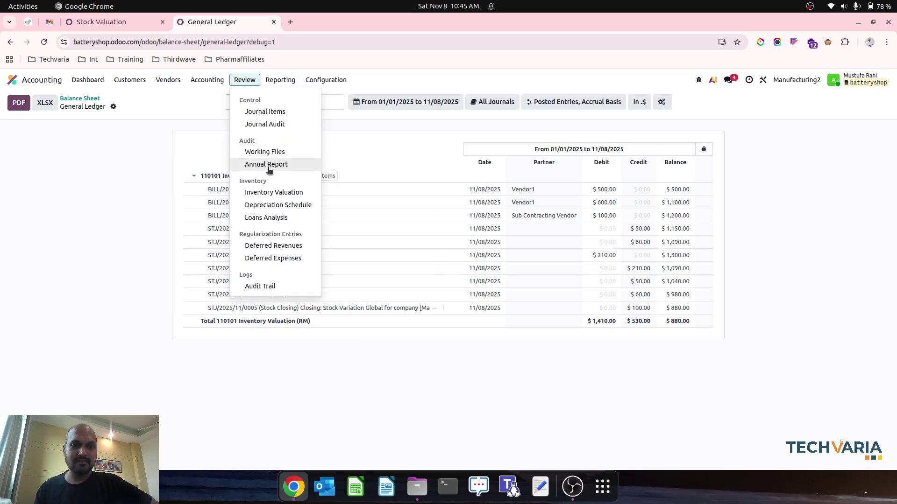
click(271, 193)
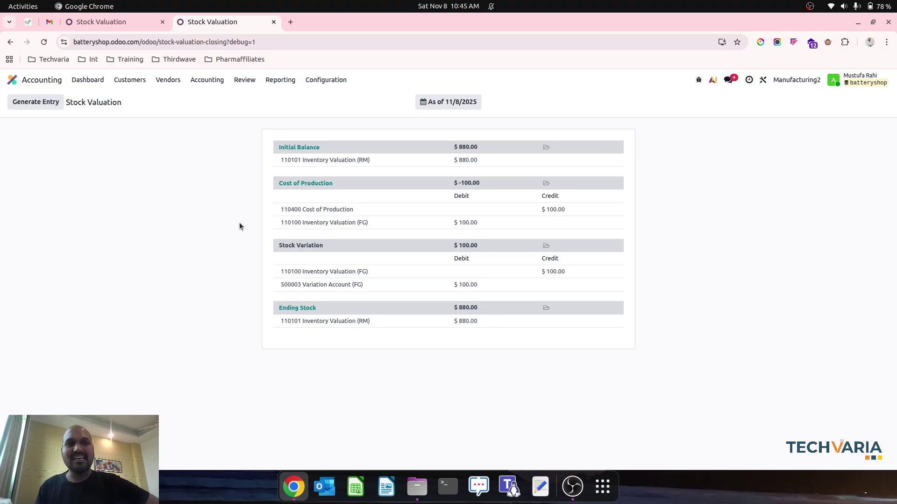
Reset the posted Stock Closing journal entry STJ/2025/11/0005 to draft, delete it and return to the Journal Entries list
click(131, 21)
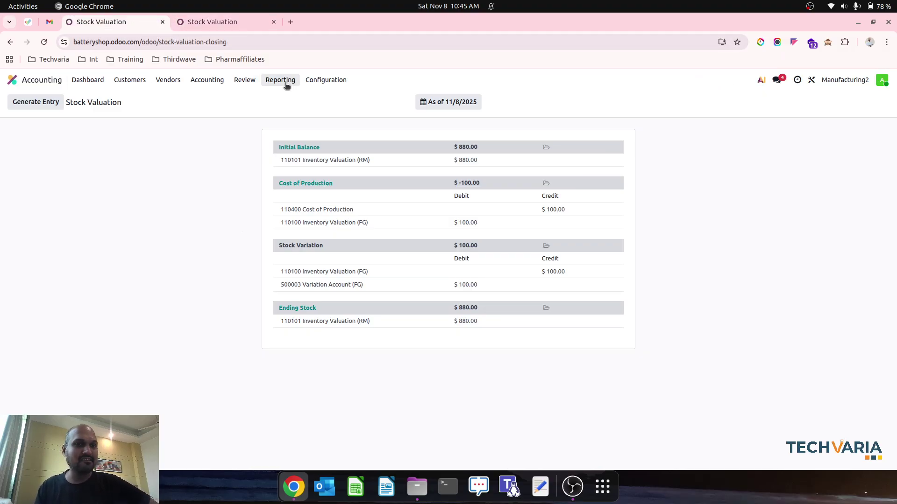
click(208, 80)
click(227, 110)
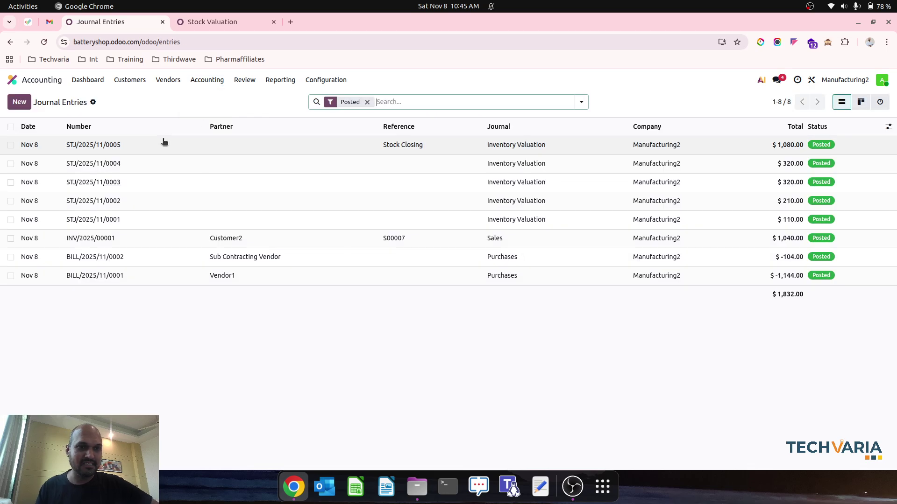
click(367, 101)
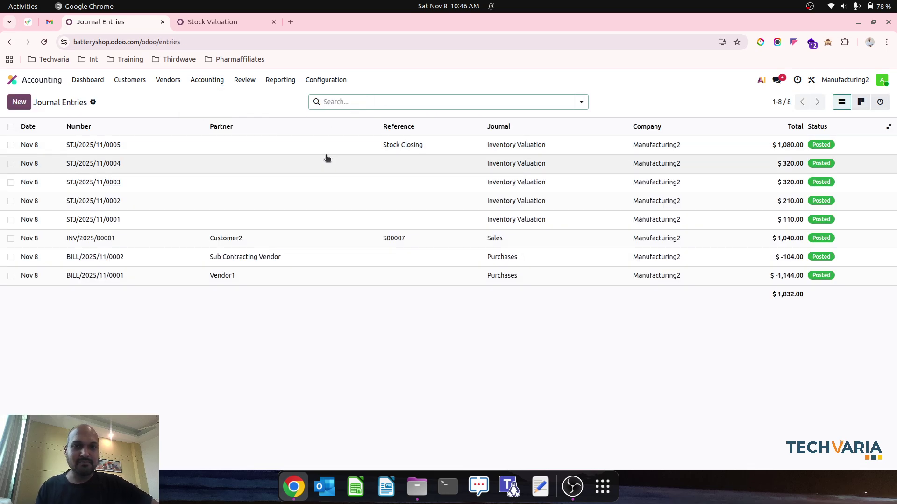
click(396, 146)
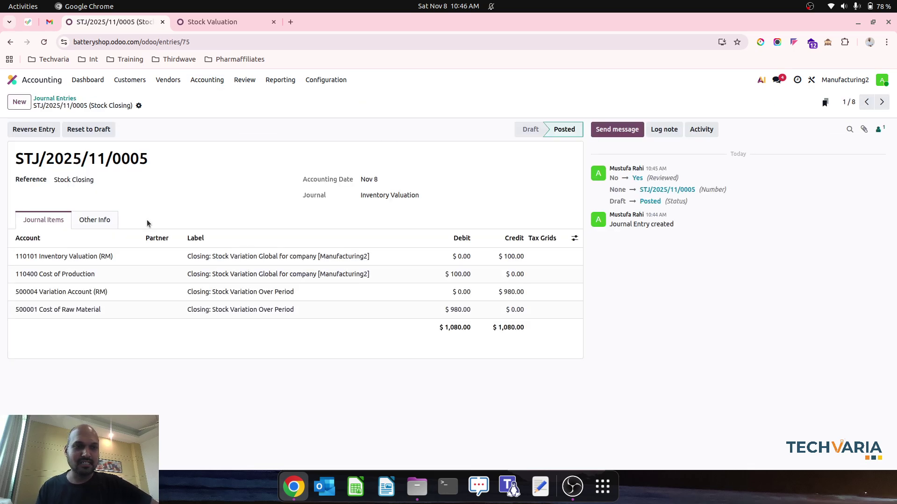
click(93, 131)
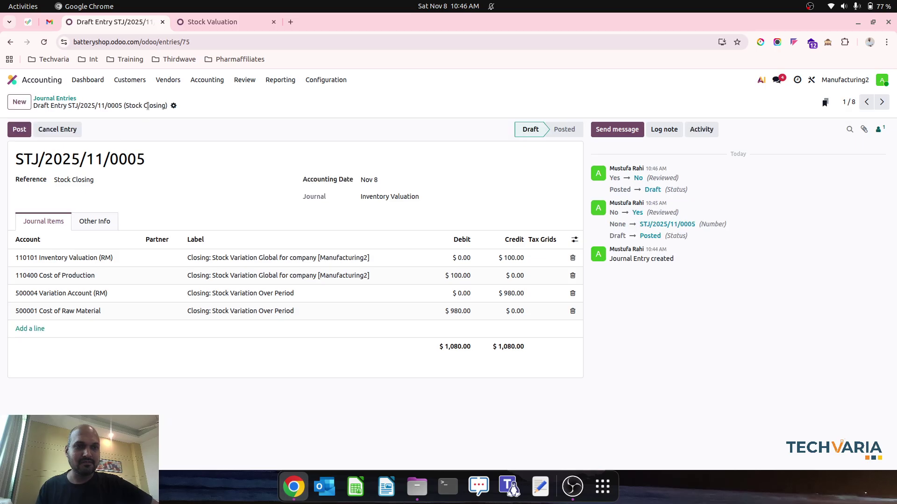
click(174, 106)
click(217, 167)
click(319, 314)
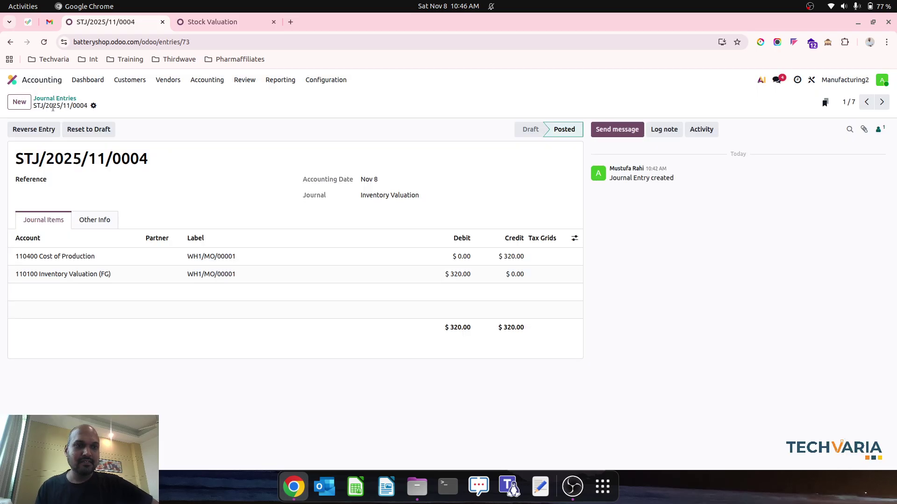
click(47, 98)
Reload the Stock Valuation report in the other browser tab, generate a new Stock Closing entry from it and post it with its default accounts
click(214, 24)
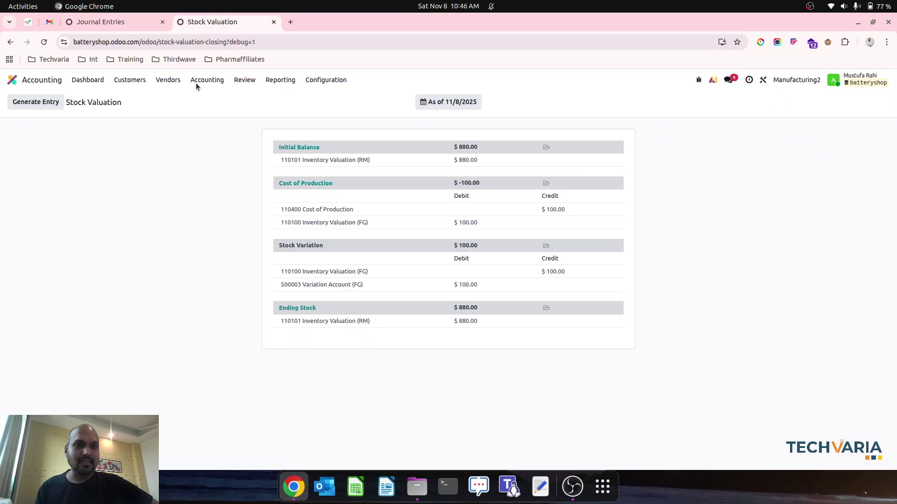
click(245, 80)
click(272, 190)
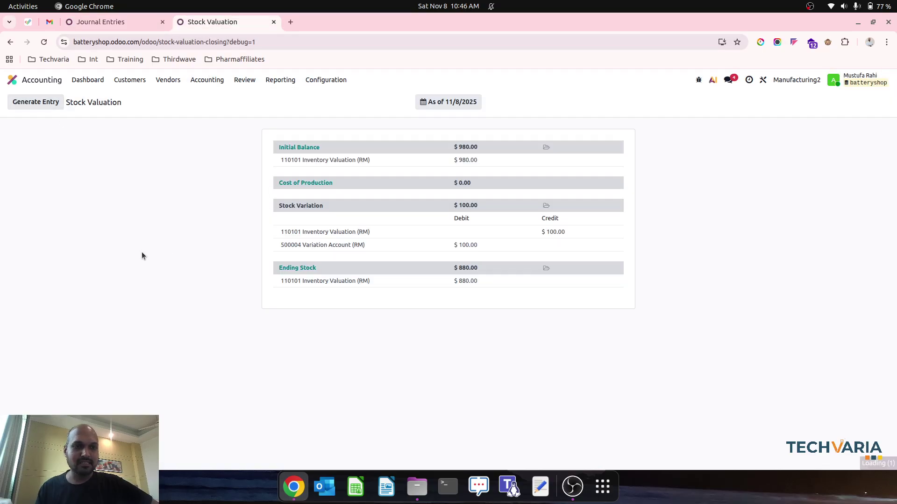
click(20, 130)
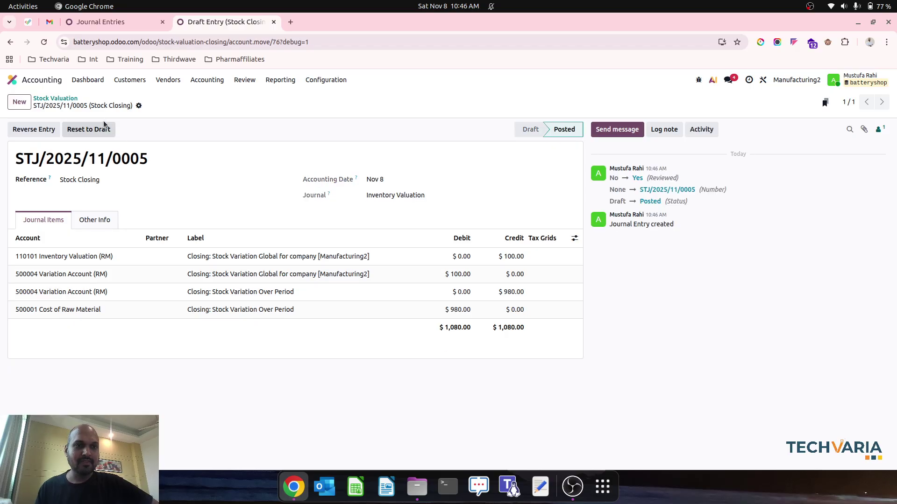
click(55, 98)
Open the Balance Sheet in the Journal Entries browser tab to check the 110400 Cost of Production balance
click(113, 22)
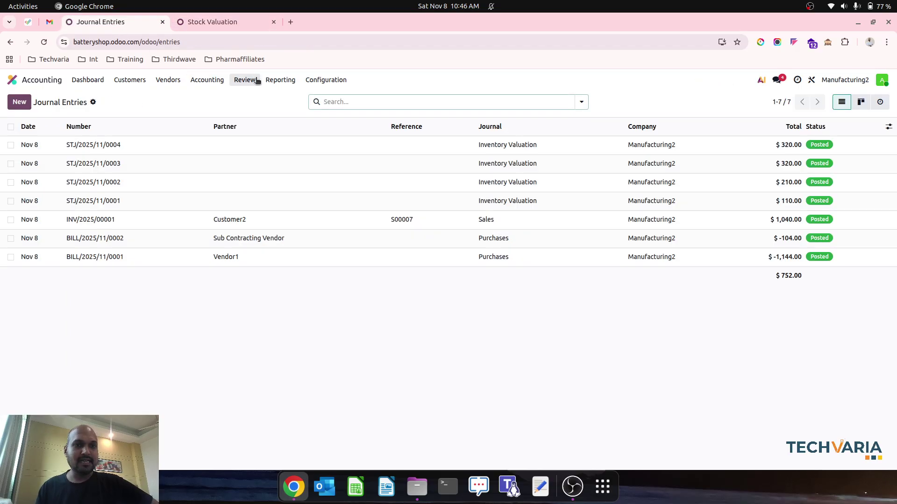
click(280, 80)
click(286, 112)
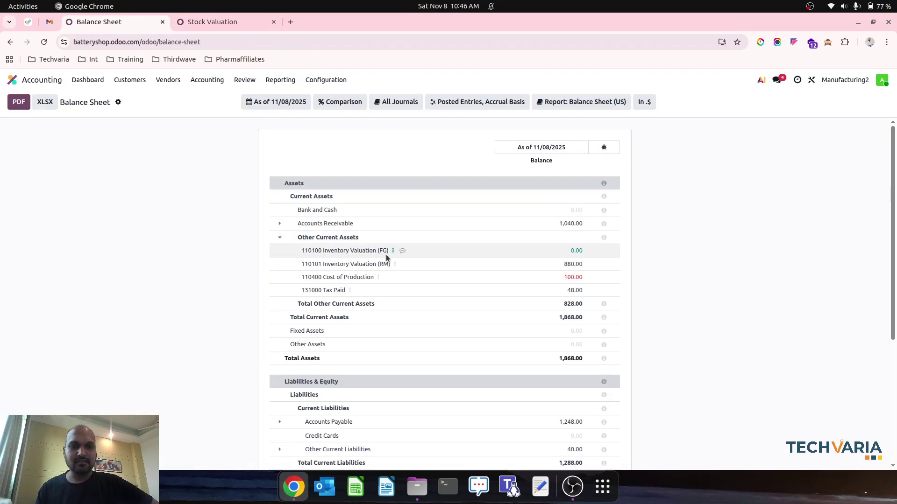
click(378, 277)
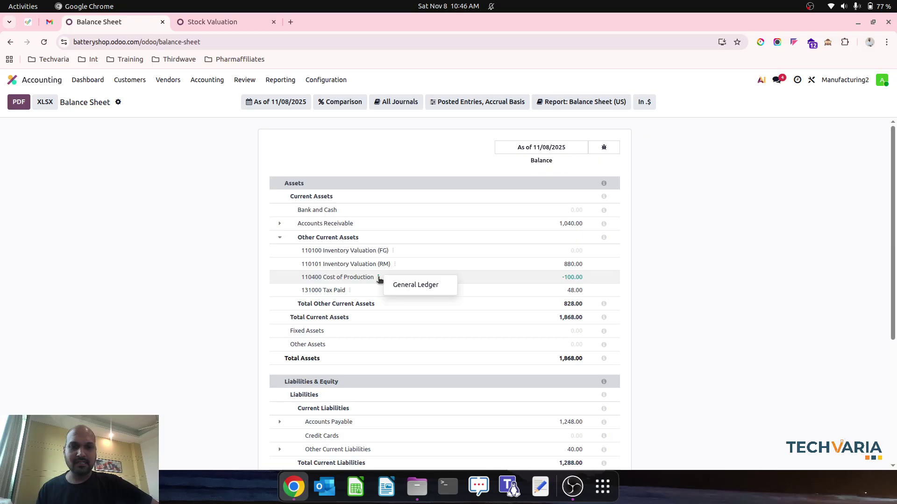
click(194, 246)
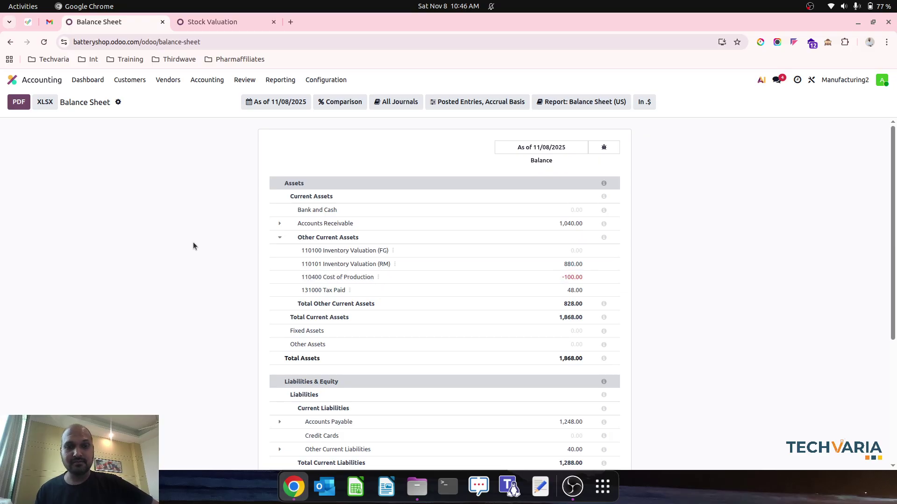
Open the Profit and Loss report and view the general ledger of 500004 Variation Account (RM)
click(267, 81)
click(291, 125)
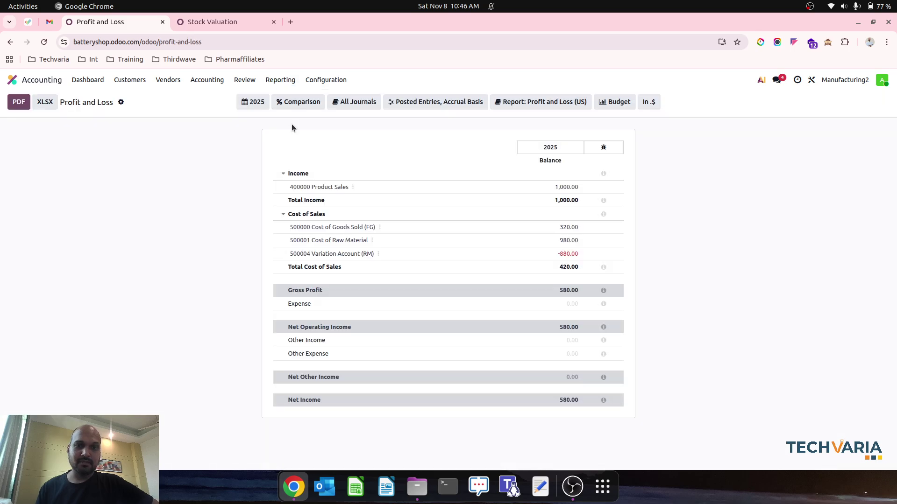
click(378, 254)
click(395, 263)
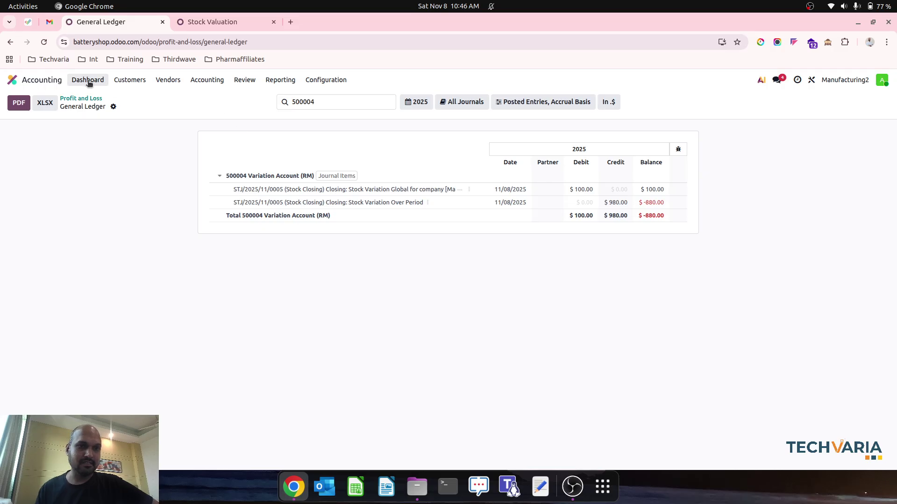
Create a new journal entry in Miscellaneous Operations with the reference "sub contracting settlement"
click(251, 80)
click(267, 112)
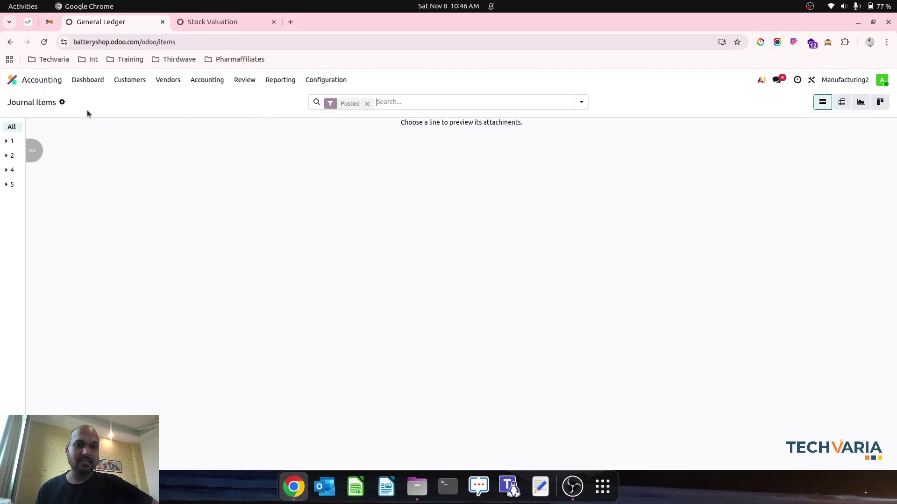
click(207, 80)
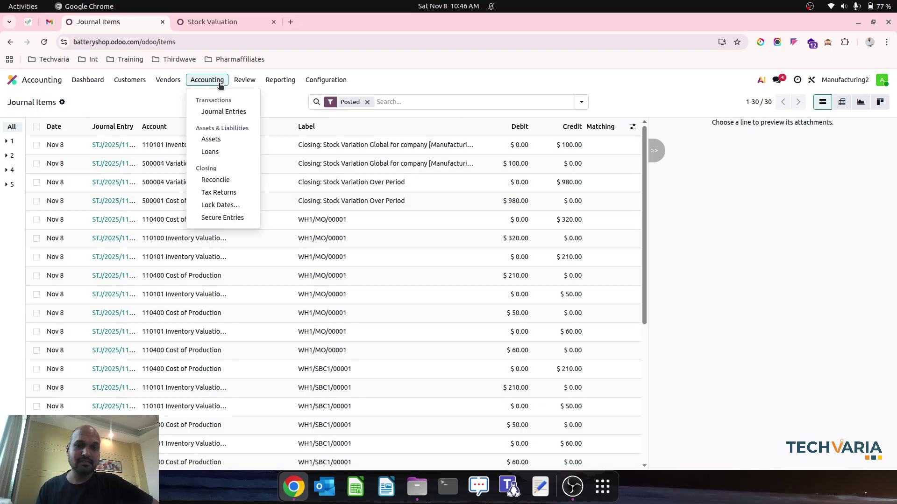
click(211, 112)
click(20, 101)
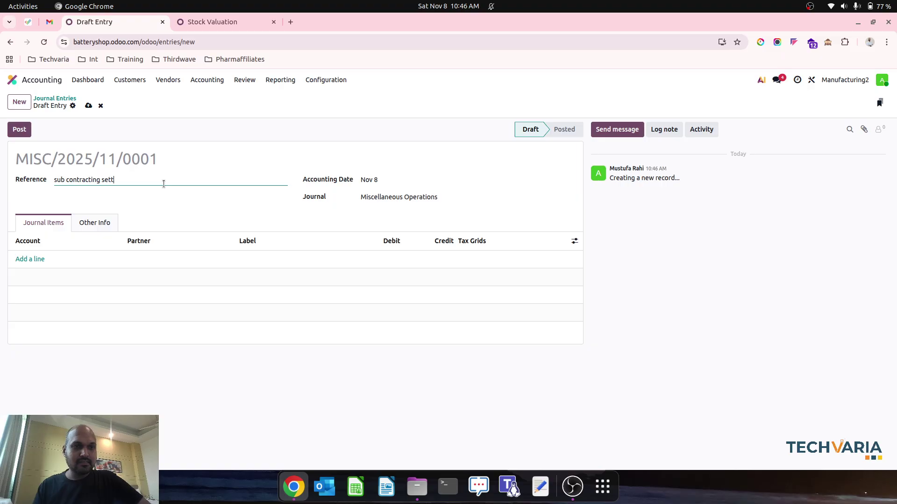
key(Tab)
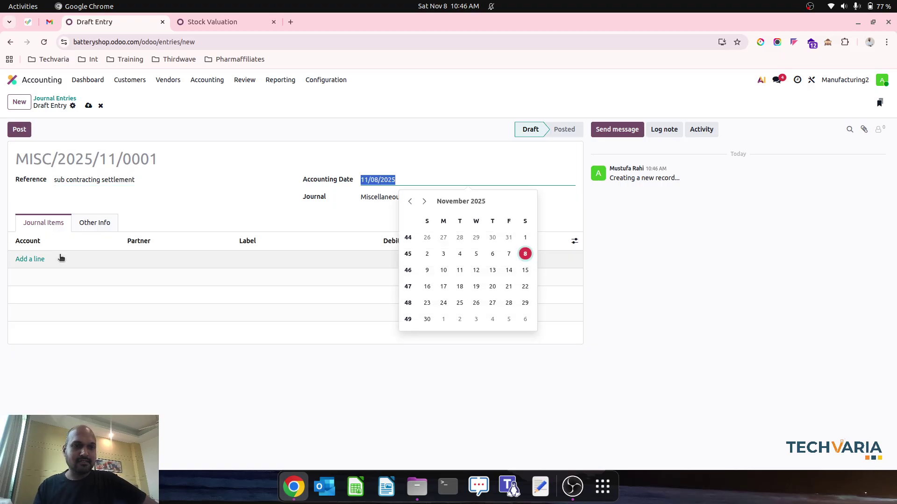
Add a journal item debiting 110400 Cost of Production with $100.00
click(32, 259)
text(cos)
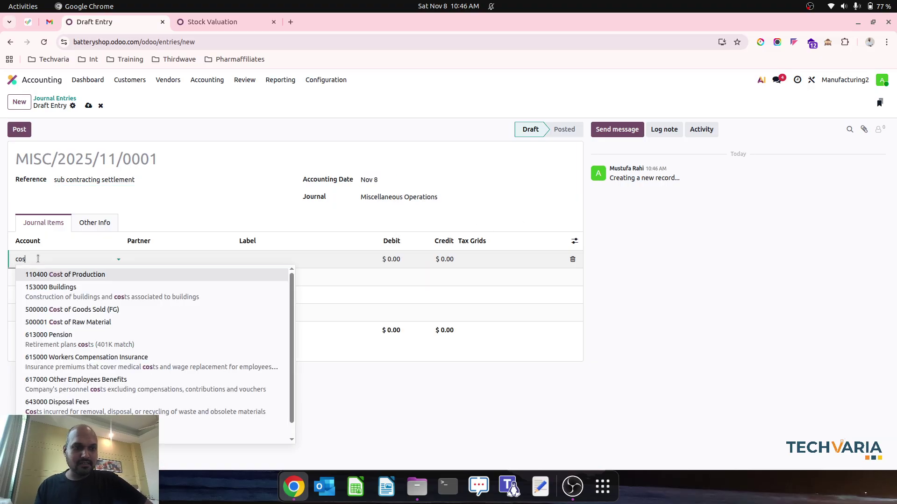
key(Tab)
key(Tab)
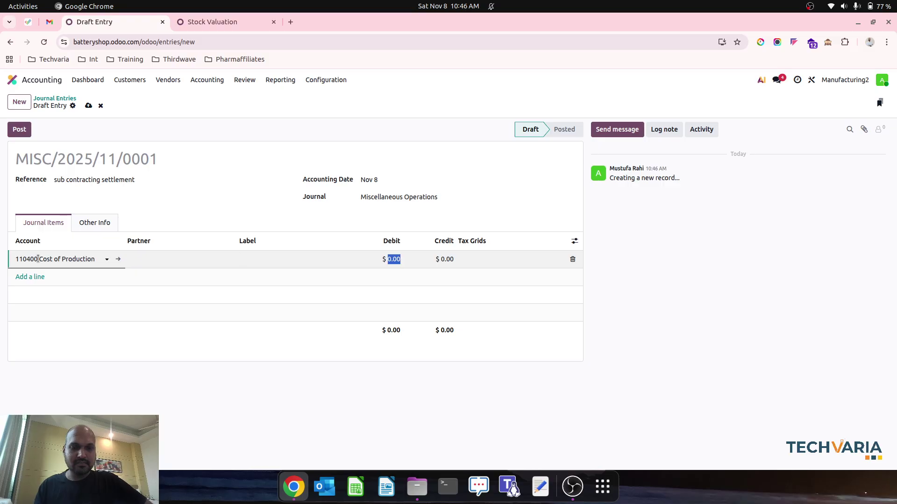
text(20)
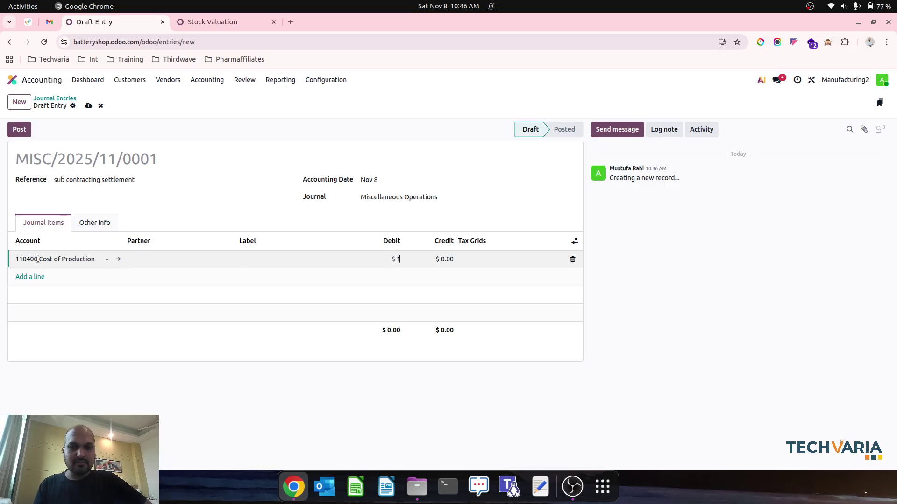
key(Return)
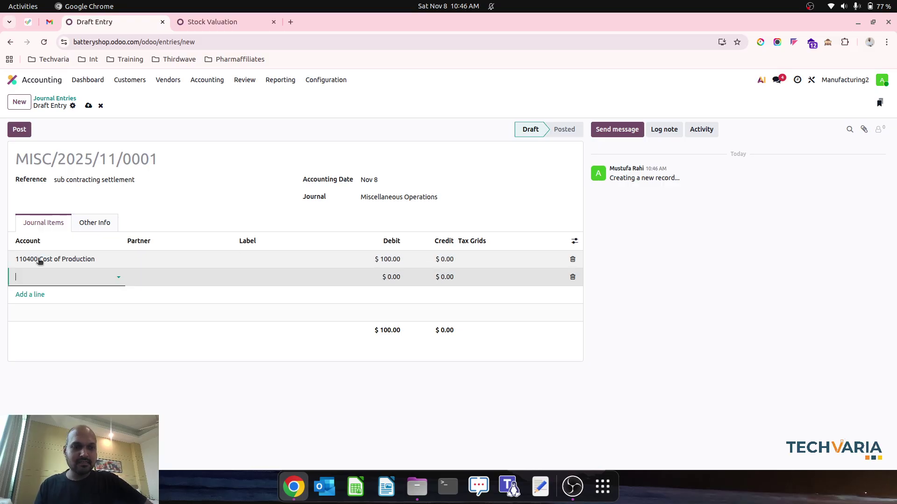
Add a second journal item crediting 500001 Cost of Raw Material with $100.00, and post the subcontracting settlement entry
text(cos)
key(Down)
key(Down)
key(Down)
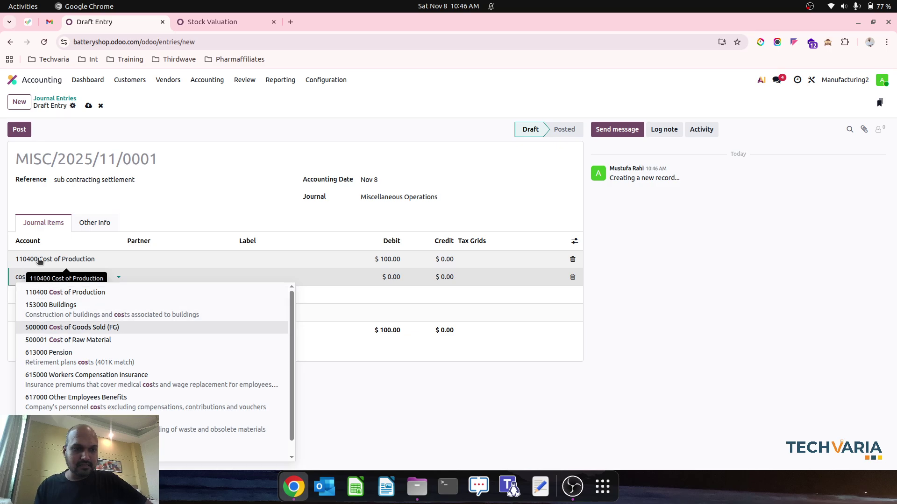
key(Return)
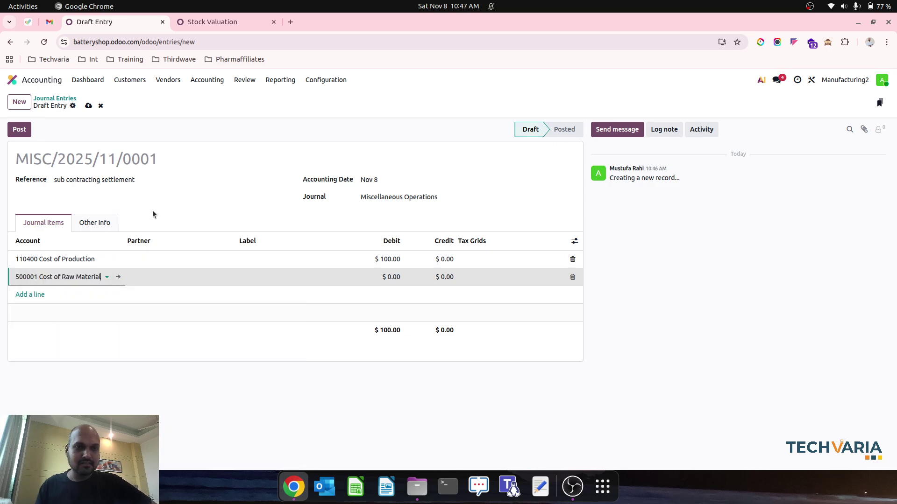
key(Tab)
key(Tab)
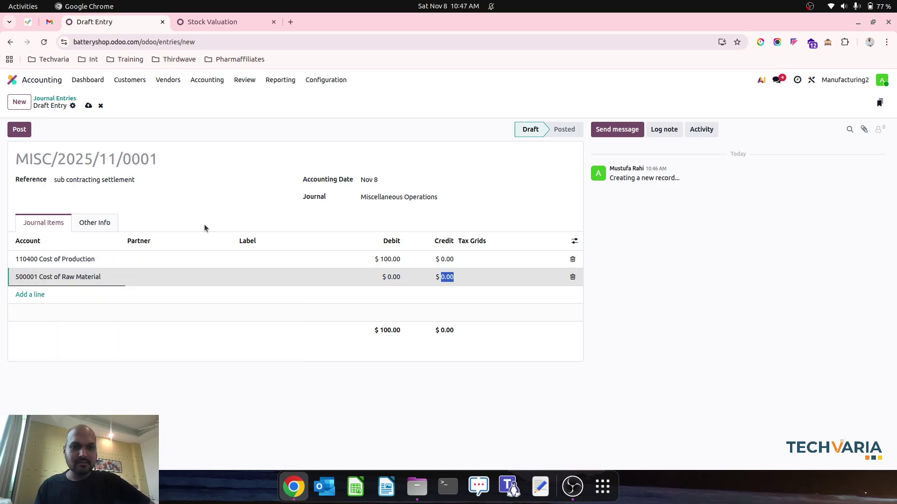
text(1)
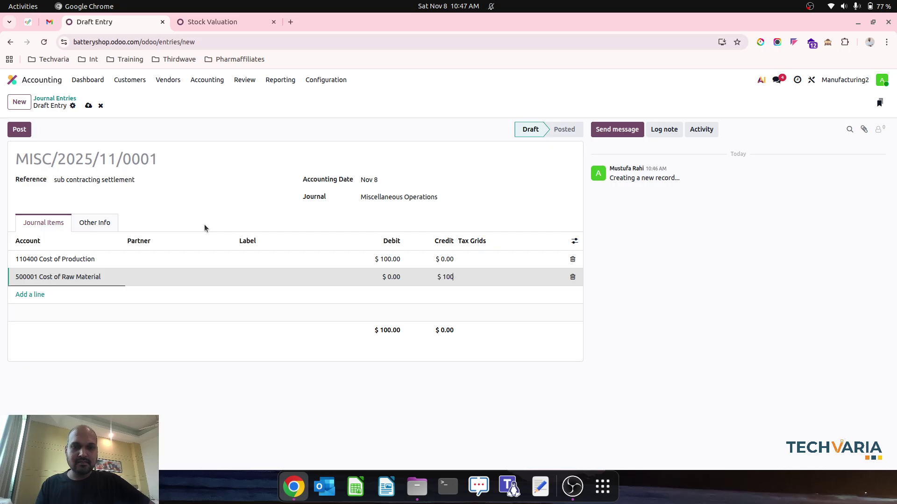
key(Tab)
click(25, 130)
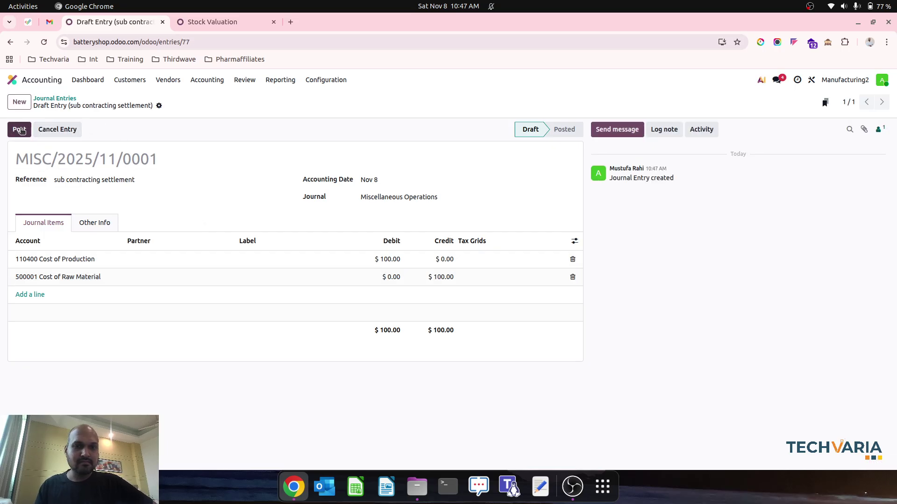
click(19, 130)
Open the Balance Sheet in the Stock Valuation browser tab to check the settlement entry's effect on 110400 Cost of Production
click(212, 22)
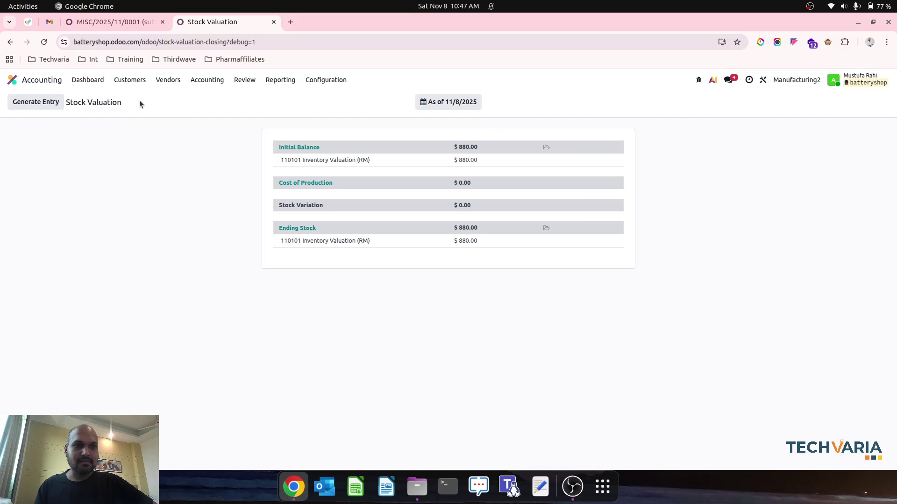
click(280, 79)
click(282, 111)
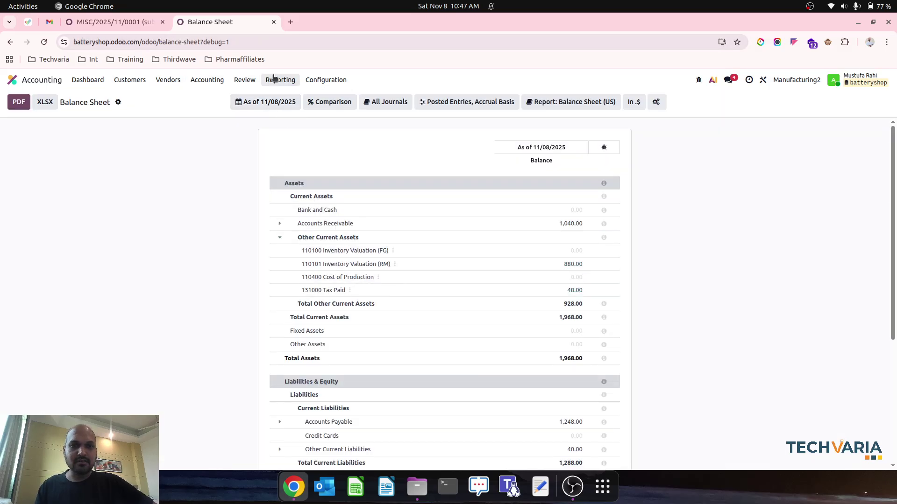
Review the 500001 Cost of Raw Material general ledger from the Profit and Loss, and open the Inventory Valuation report
click(395, 265)
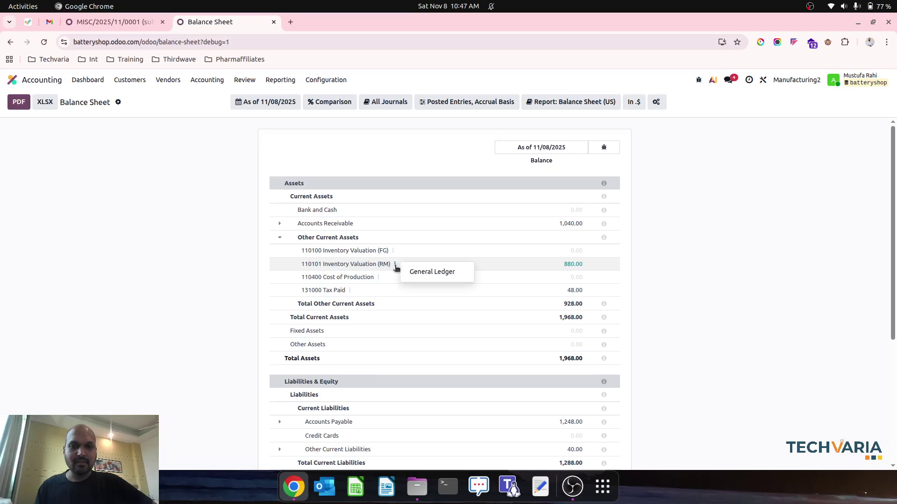
click(275, 79)
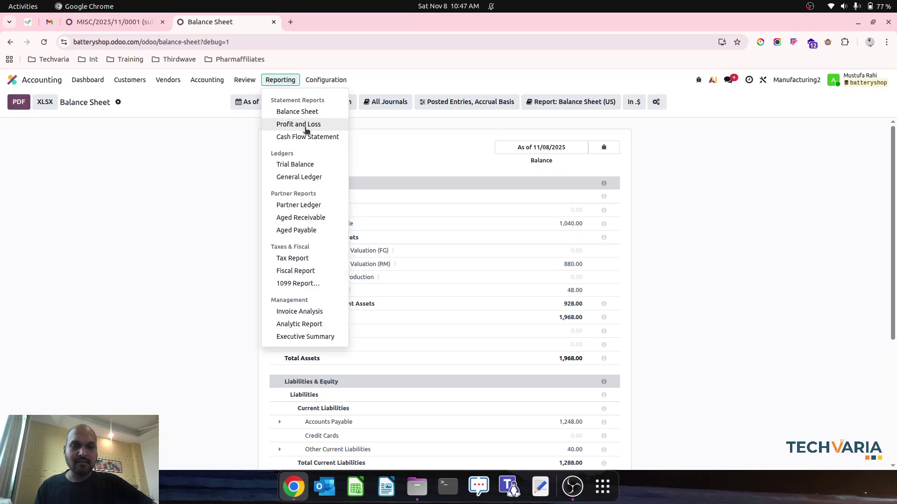
click(306, 125)
click(305, 187)
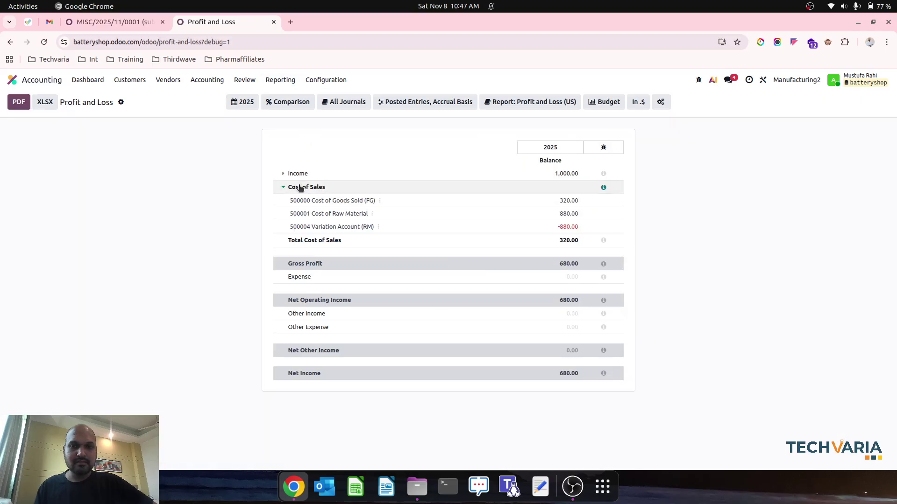
click(379, 201)
click(374, 214)
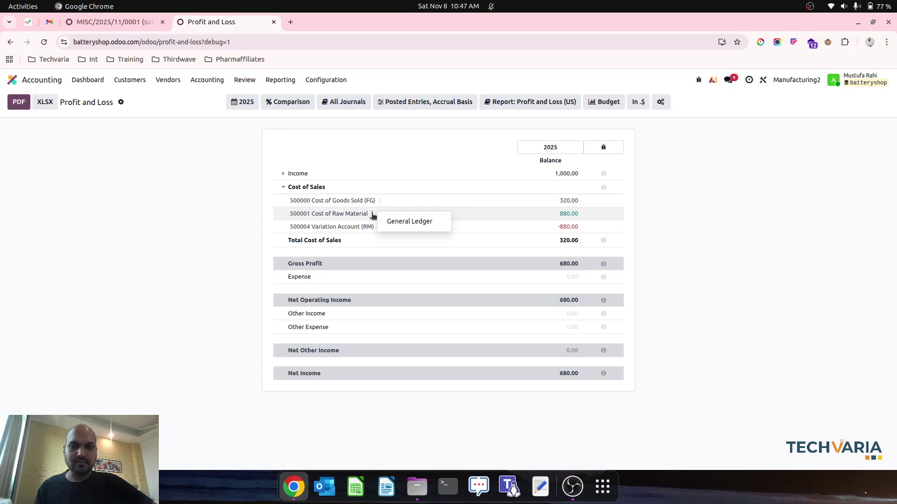
click(398, 223)
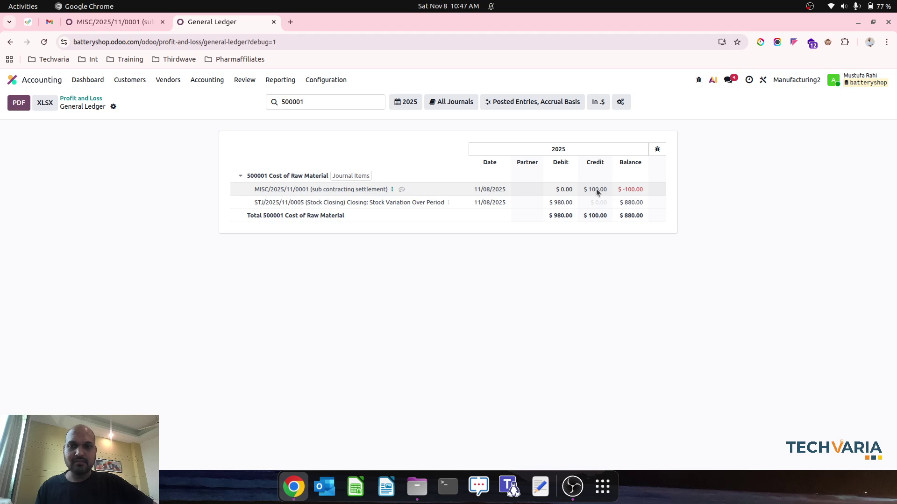
click(254, 80)
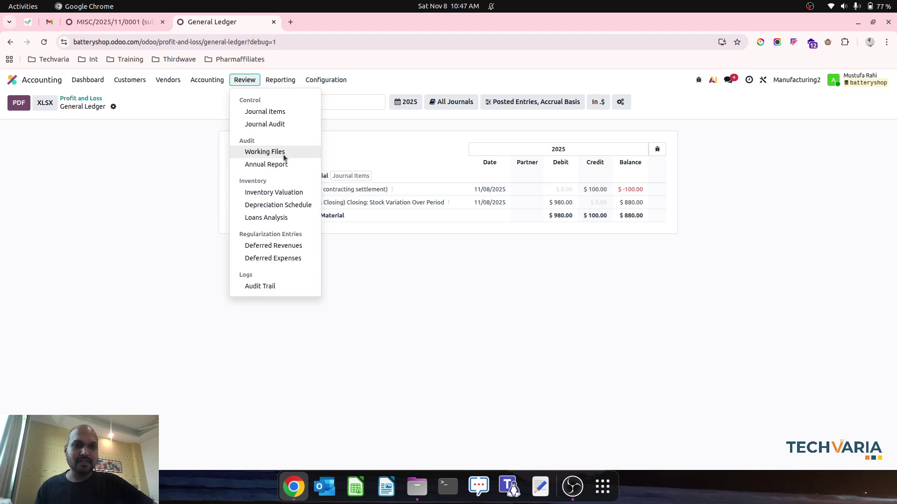
click(285, 192)
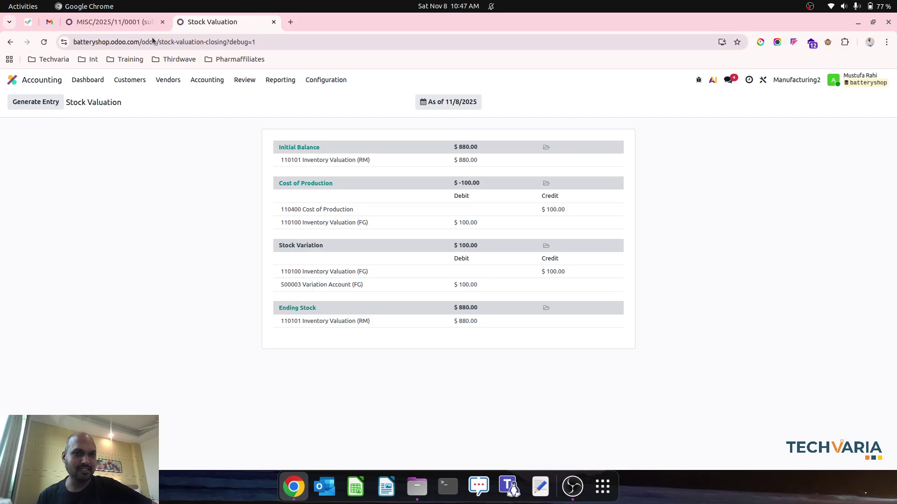
Reset the sub contracting settlement journal entry to draft and delete it
click(124, 22)
click(86, 131)
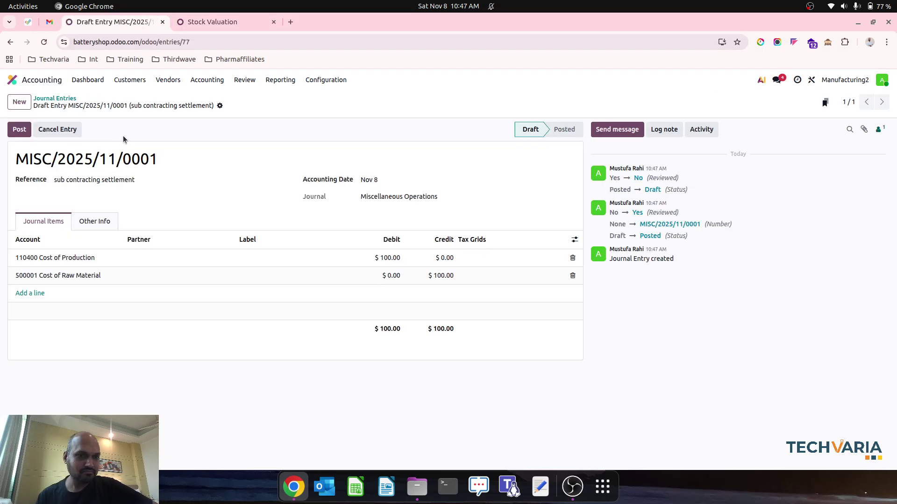
click(220, 106)
click(246, 168)
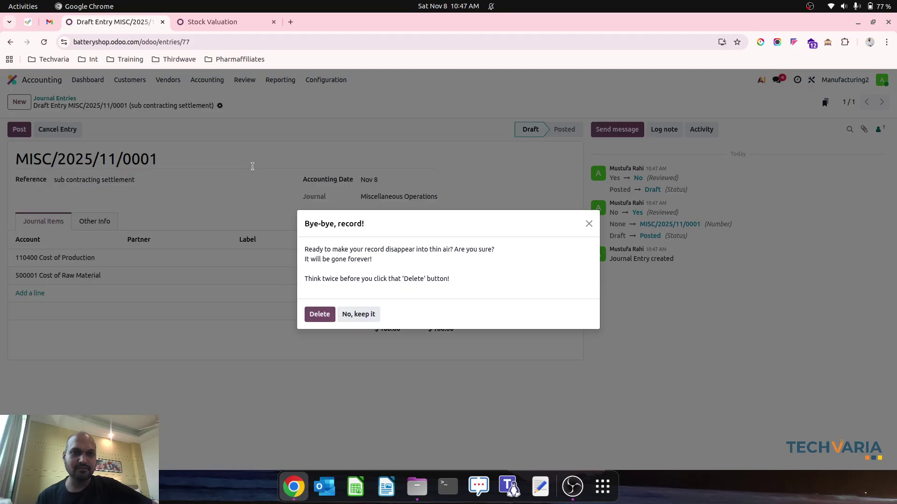
click(319, 314)
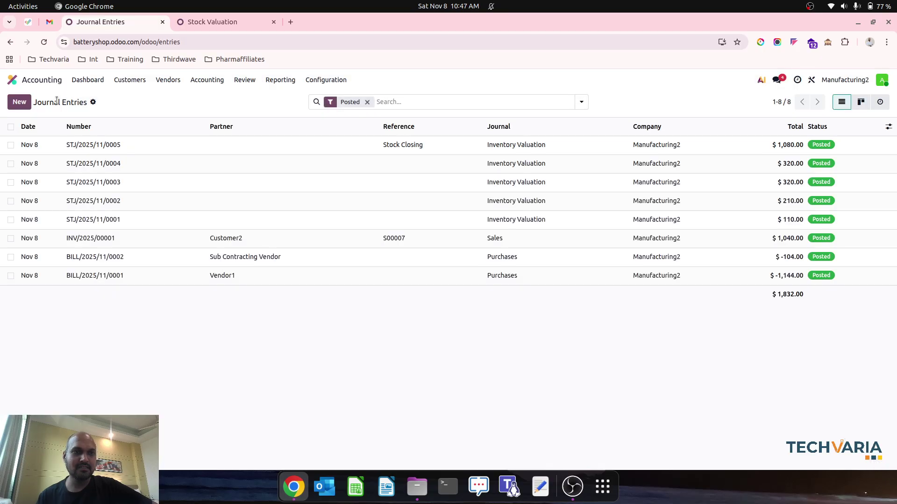
Check the Inventory Valuation report in the journal entries browser tab and the Balance Sheet in the other tab, without the settlement entry
click(245, 80)
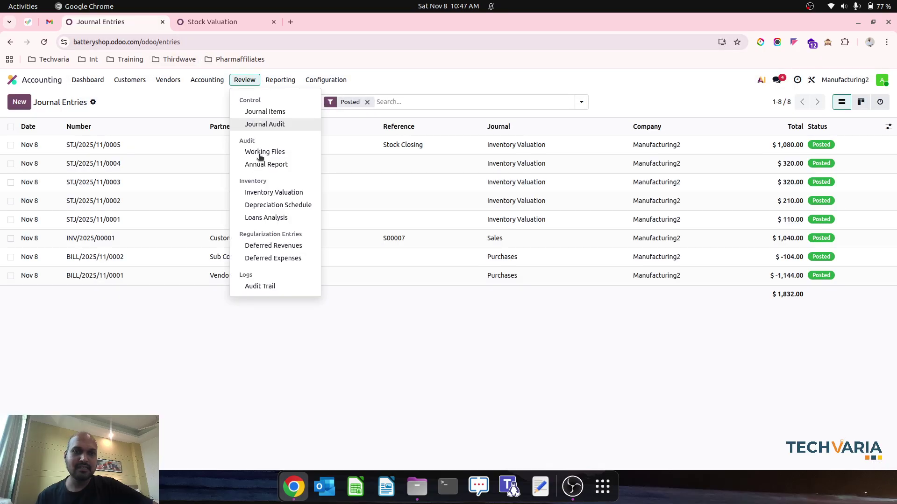
click(272, 188)
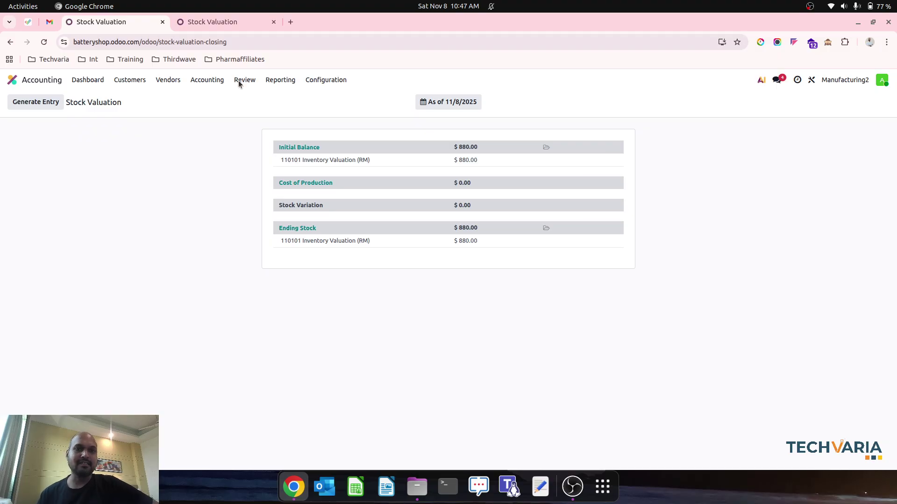
click(228, 23)
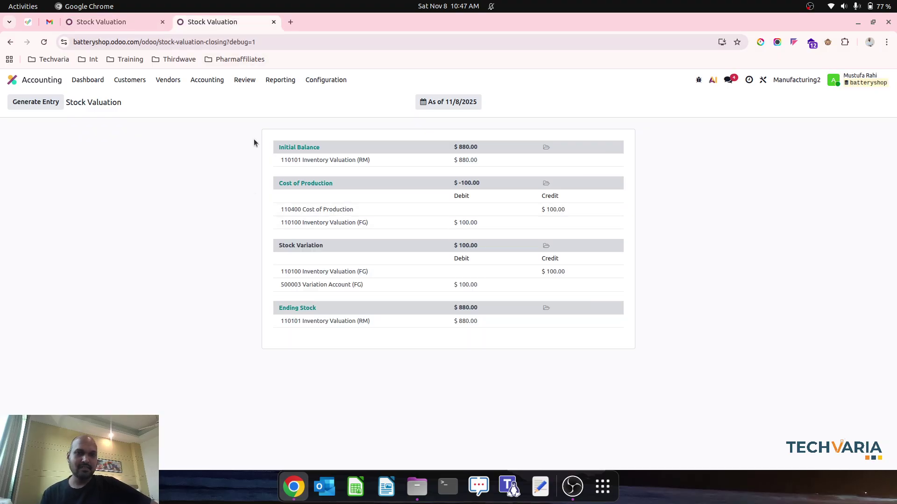
click(280, 80)
click(290, 110)
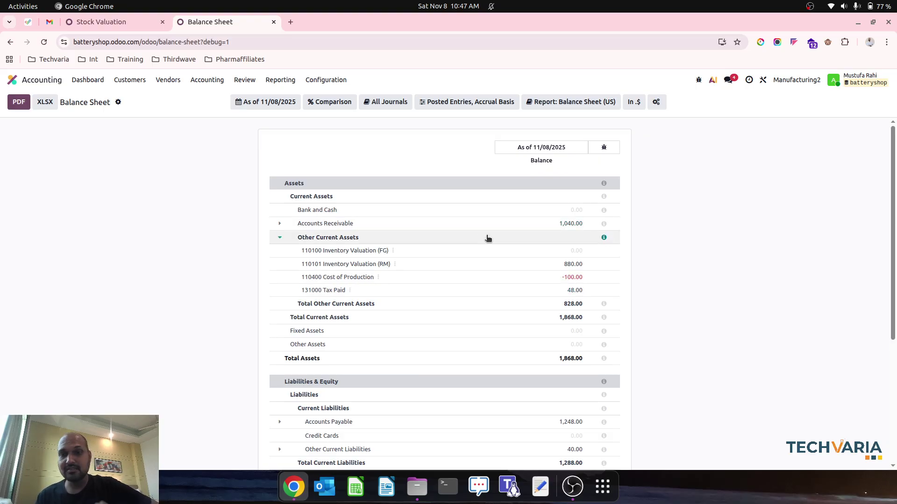
Open the Chart of Accounts grouped by Account Type and expand the Current Assets group
click(325, 80)
mouse_move(281, 80)
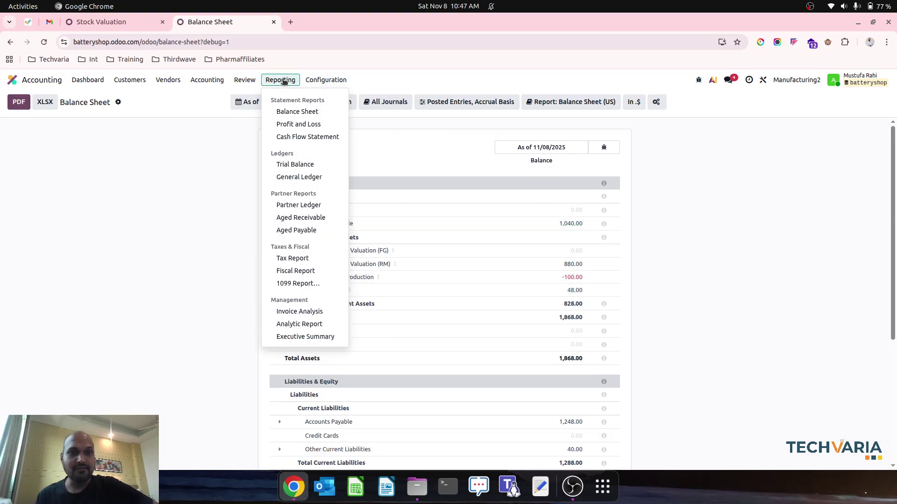
mouse_move(325, 80)
click(339, 123)
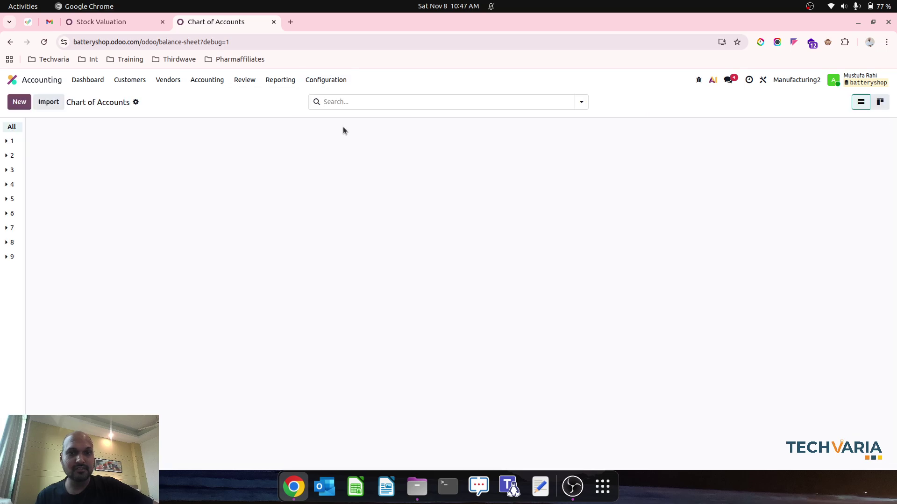
click(581, 102)
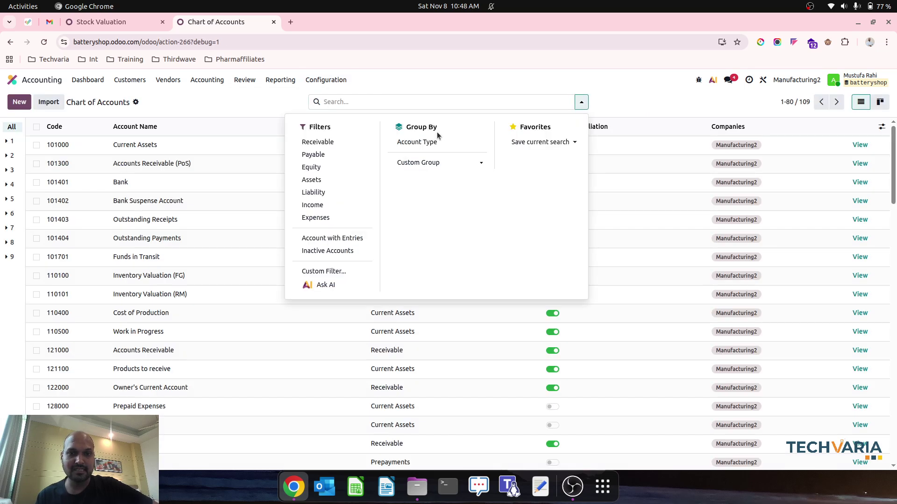
click(416, 144)
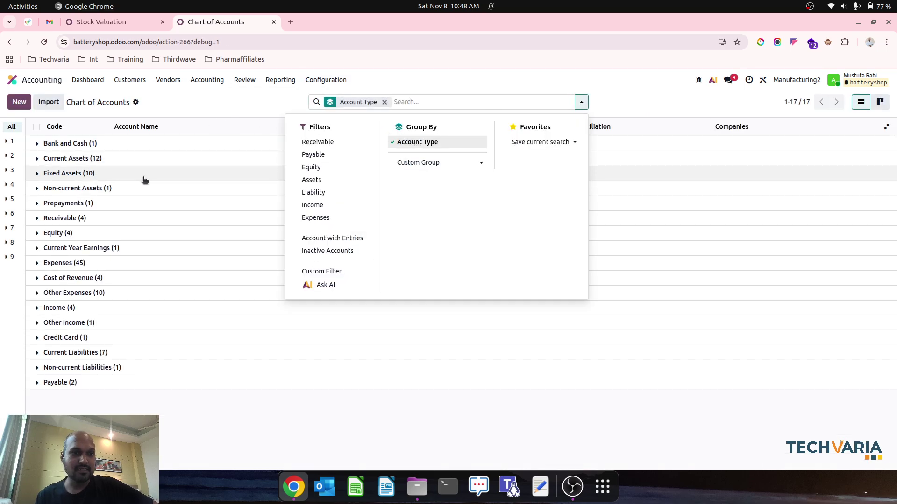
click(137, 157)
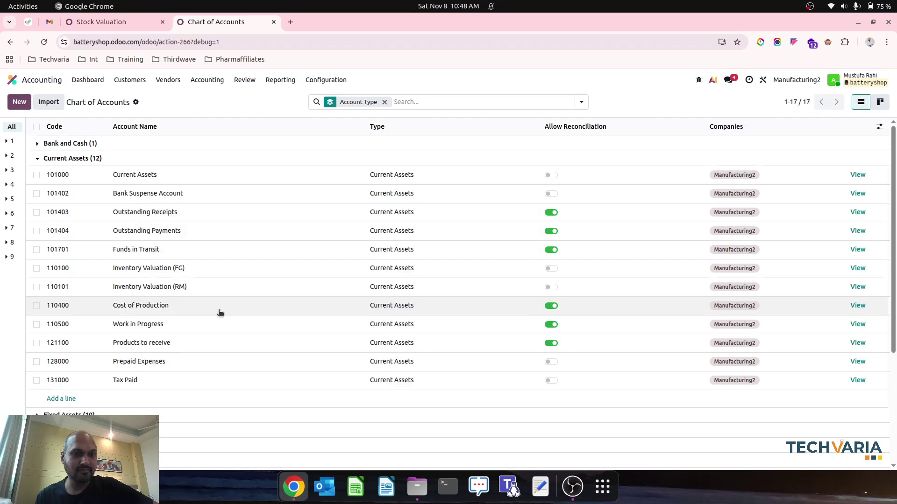
Change the type of account 110400 Cost of Production to Cost of Revenue and save it
click(394, 306)
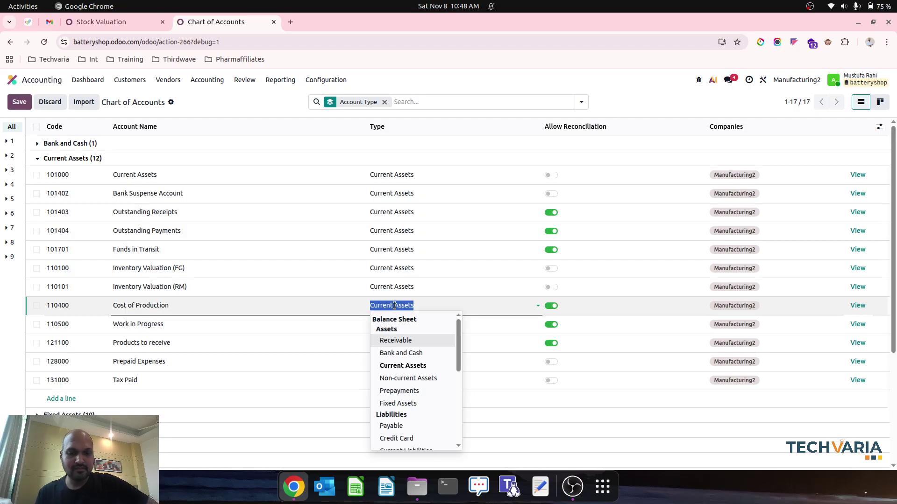
text(cos)
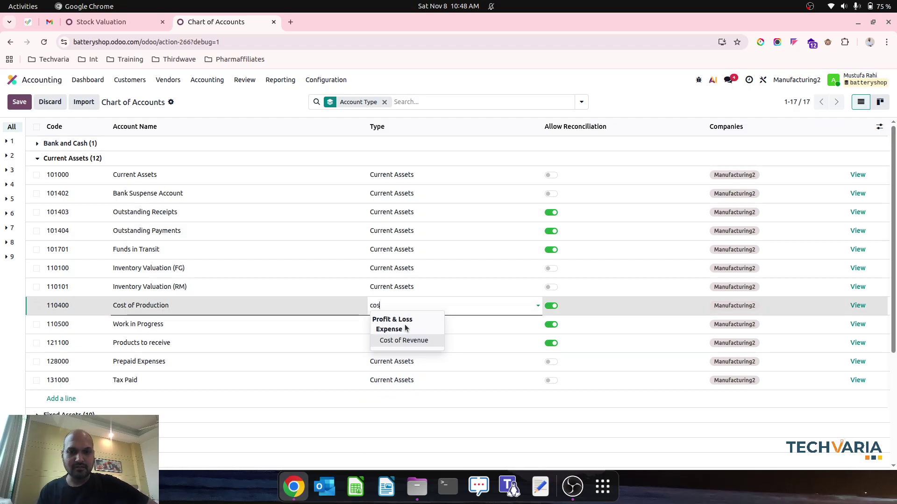
click(406, 341)
click(457, 99)
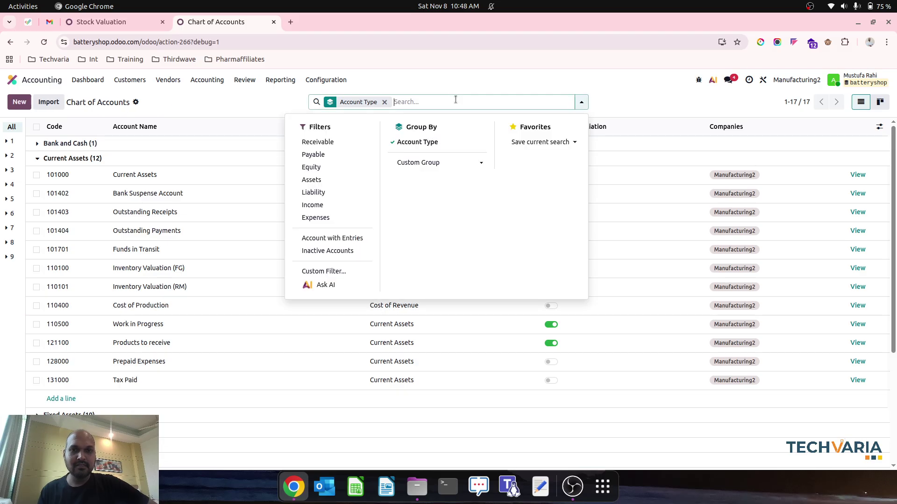
click(259, 103)
Check the Balance Sheet and the Profit and Loss for the effect of the account type change on 110400 Cost of Production
click(280, 80)
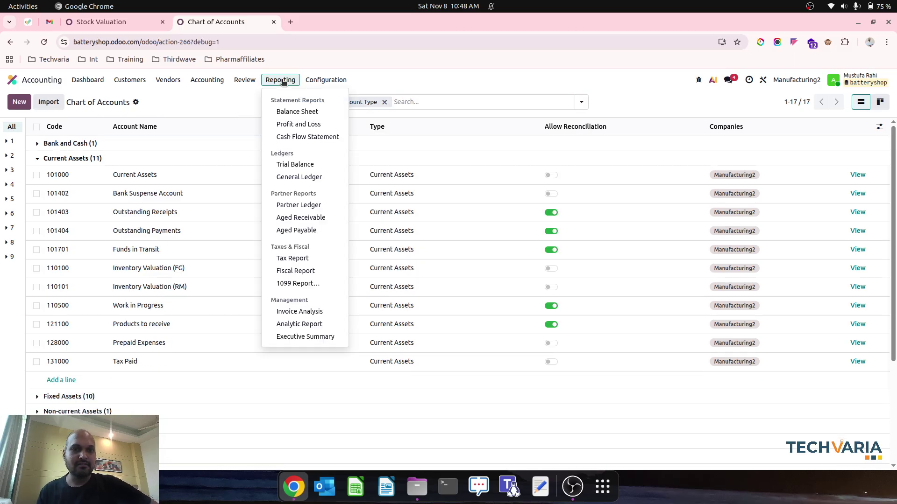
click(298, 114)
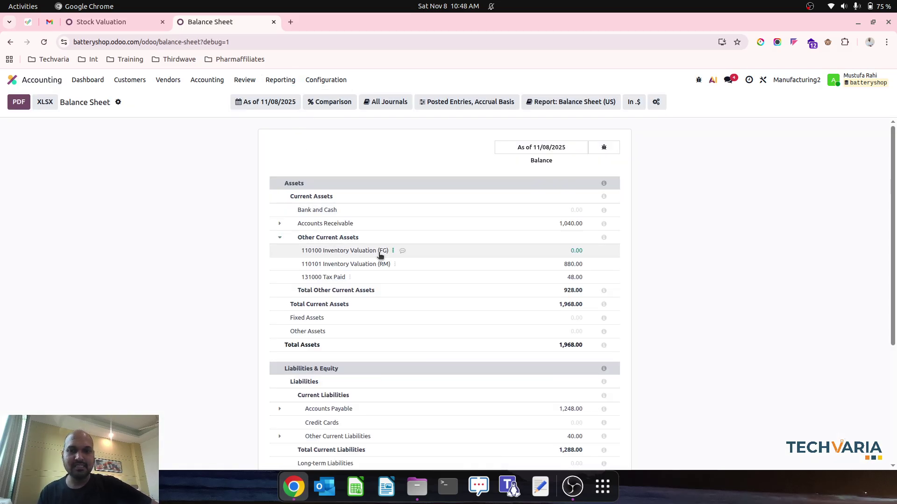
click(280, 80)
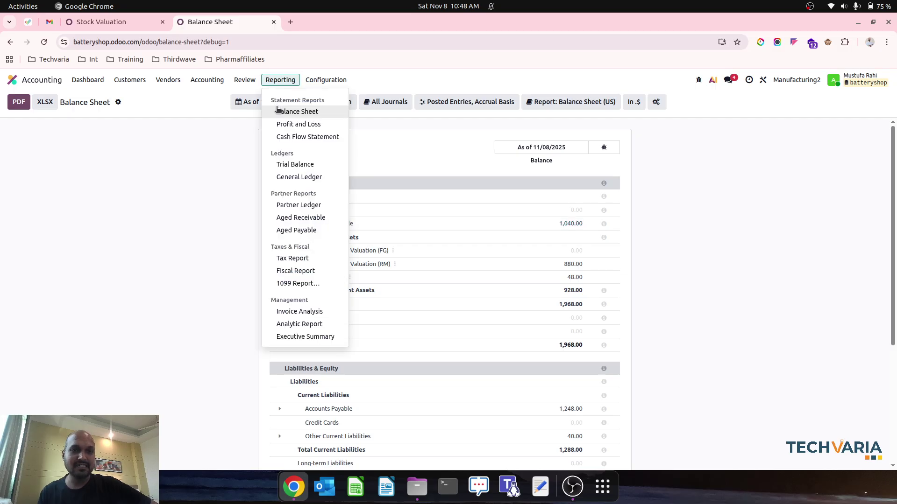
click(291, 122)
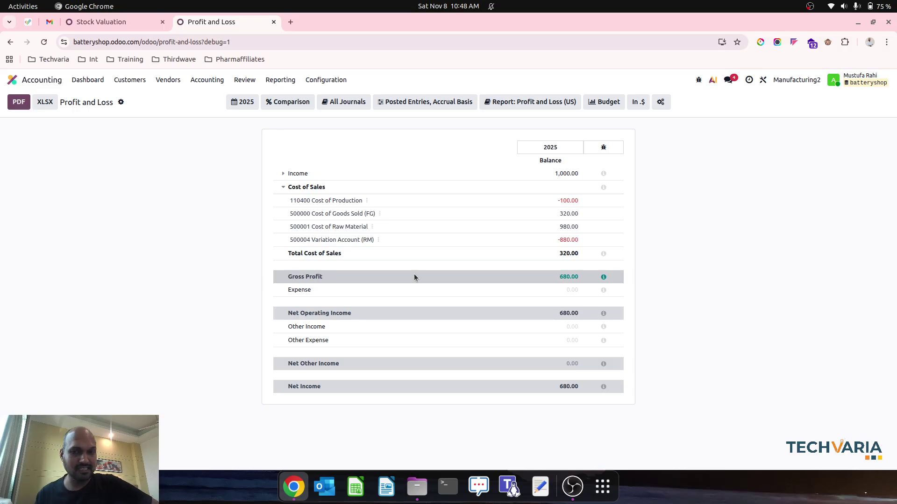
Review the general ledger of 110400 Cost of Production, return to the Profit and Loss and expand Income
click(366, 201)
click(383, 207)
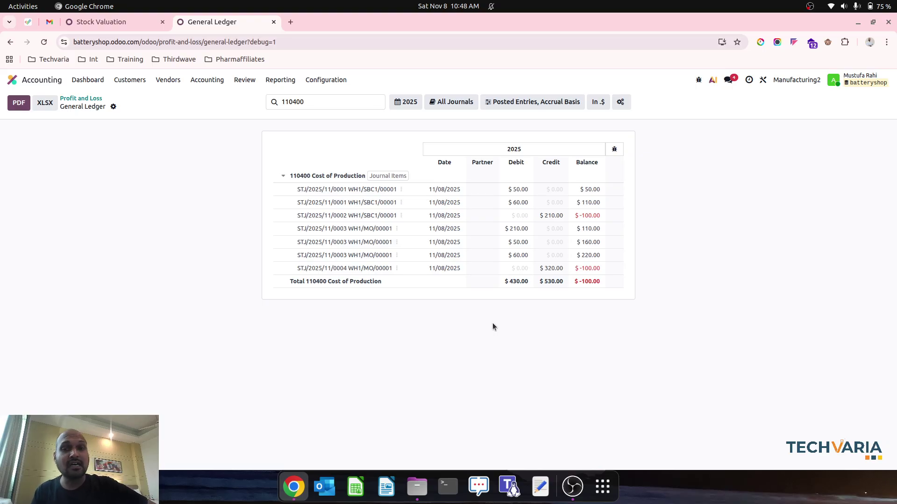
click(285, 177)
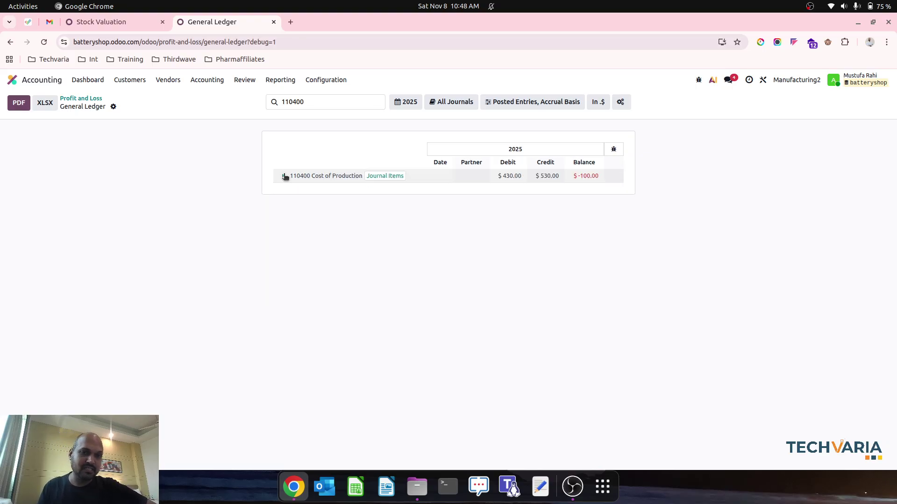
click(100, 99)
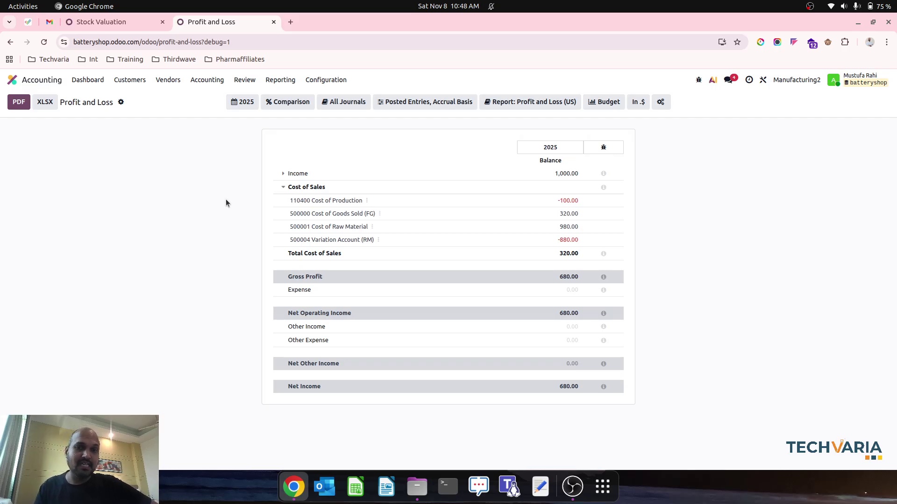
click(285, 173)
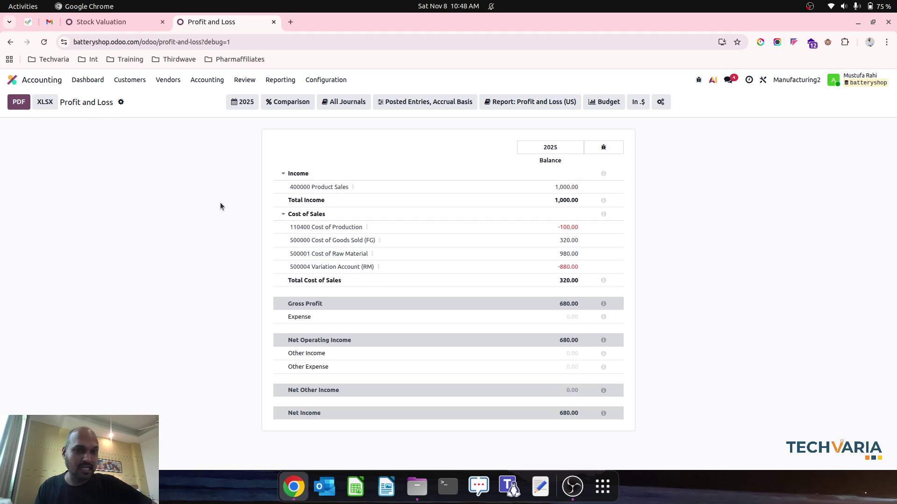